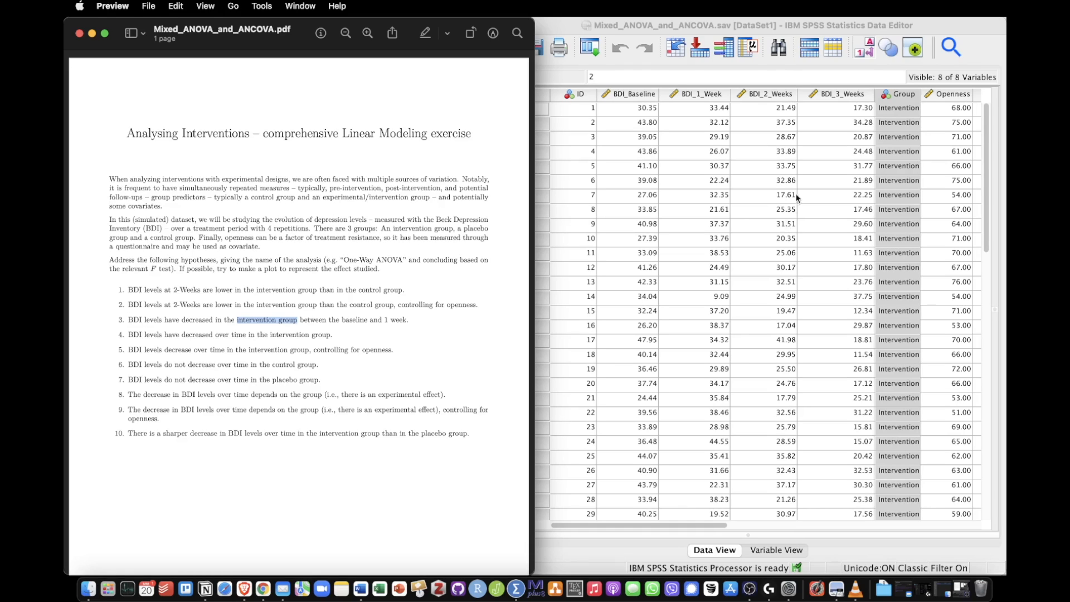
# - Display the Group values as numeric codes and filter the dataset to cases satisfying Group=2
pyautogui.click(865, 48)
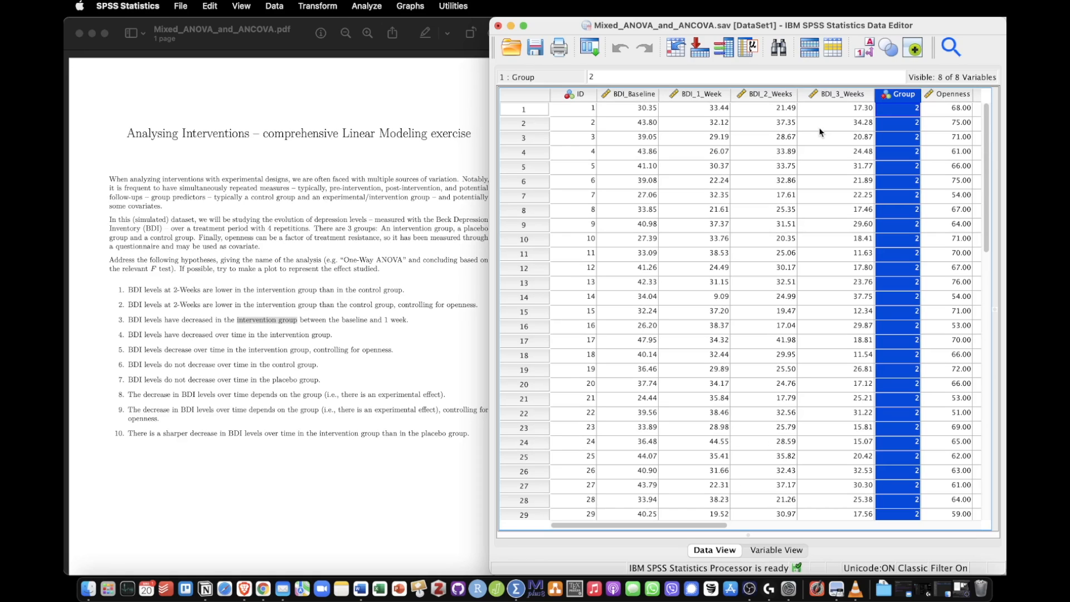
pyautogui.click(276, 6)
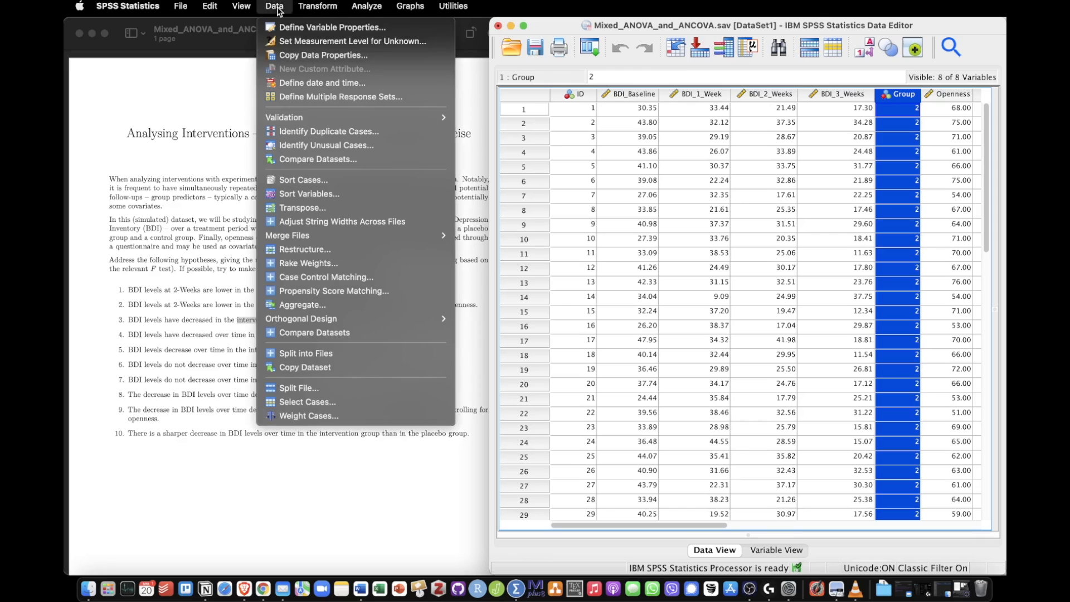
pyautogui.click(365, 401)
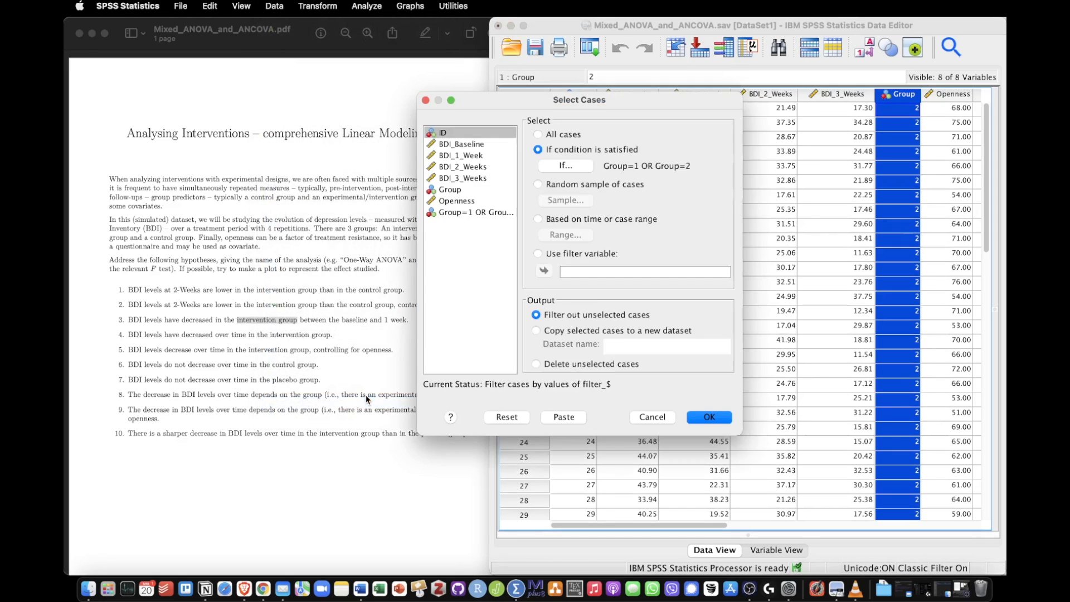
pyautogui.click(588, 169)
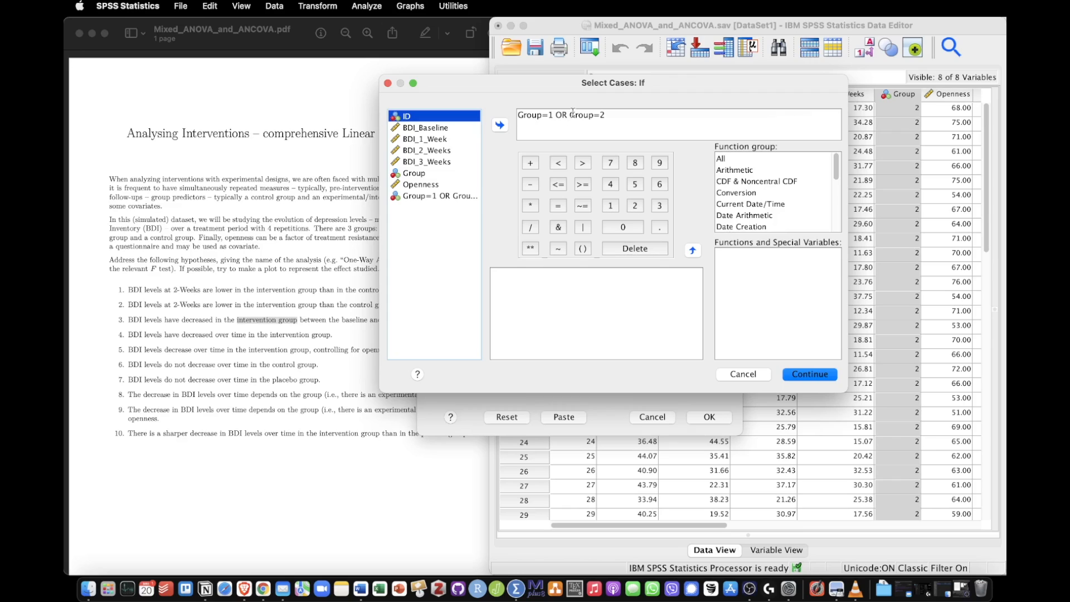
pyautogui.moveTo(569, 115); pyautogui.dragTo(507, 121)
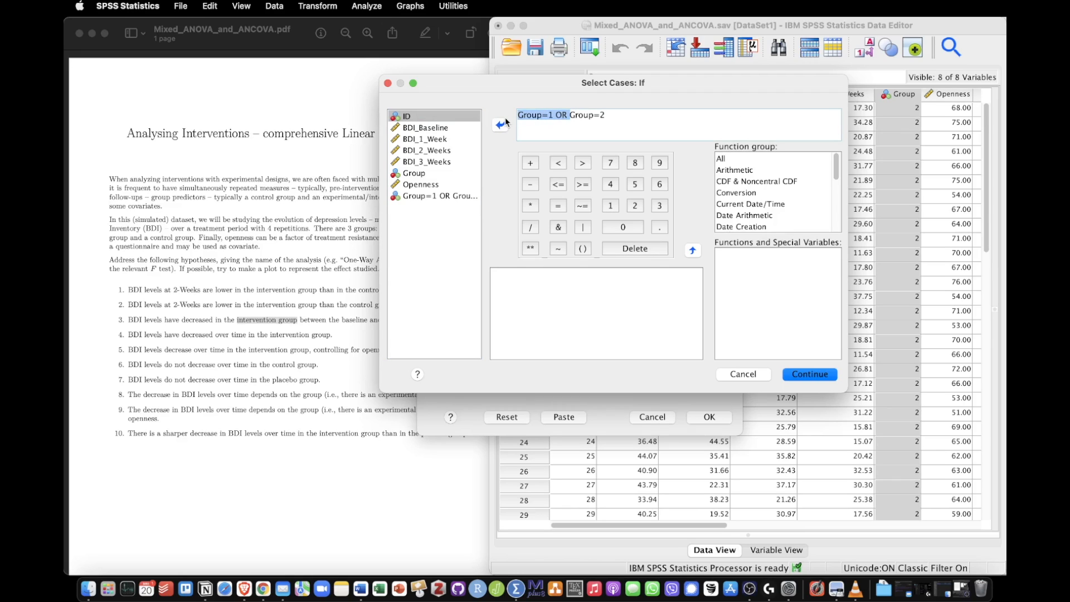
pyautogui.press('BackSpace')
pyautogui.click(812, 377)
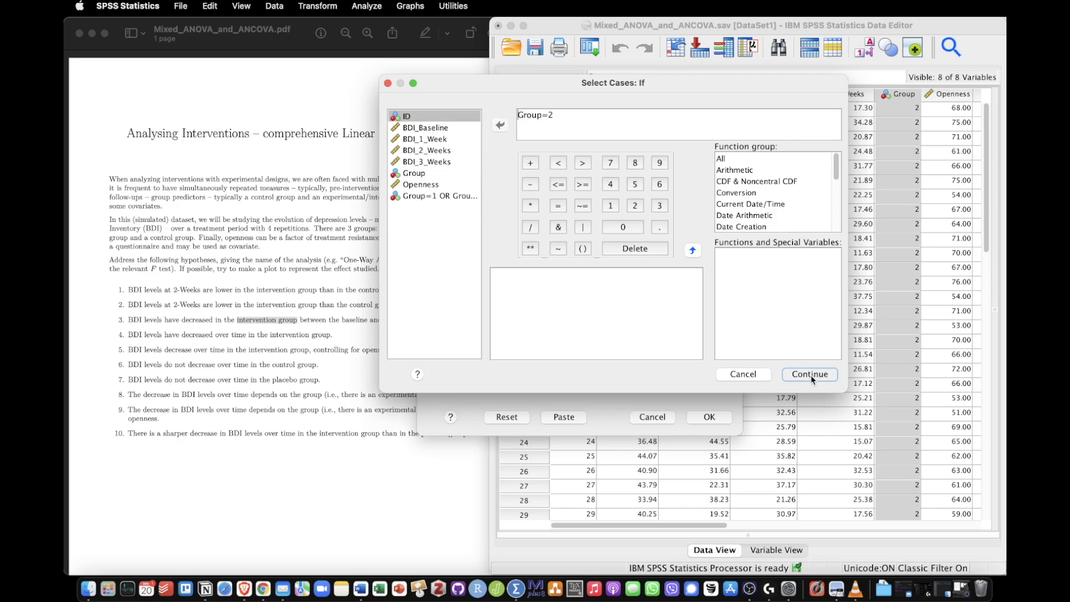
pyautogui.click(811, 378)
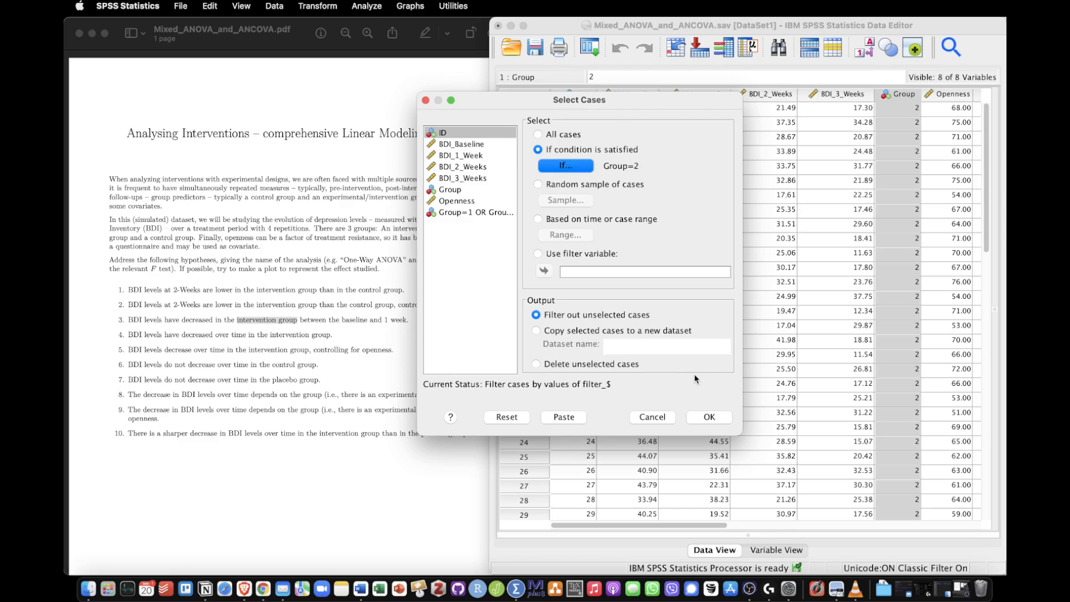
pyautogui.click(726, 420)
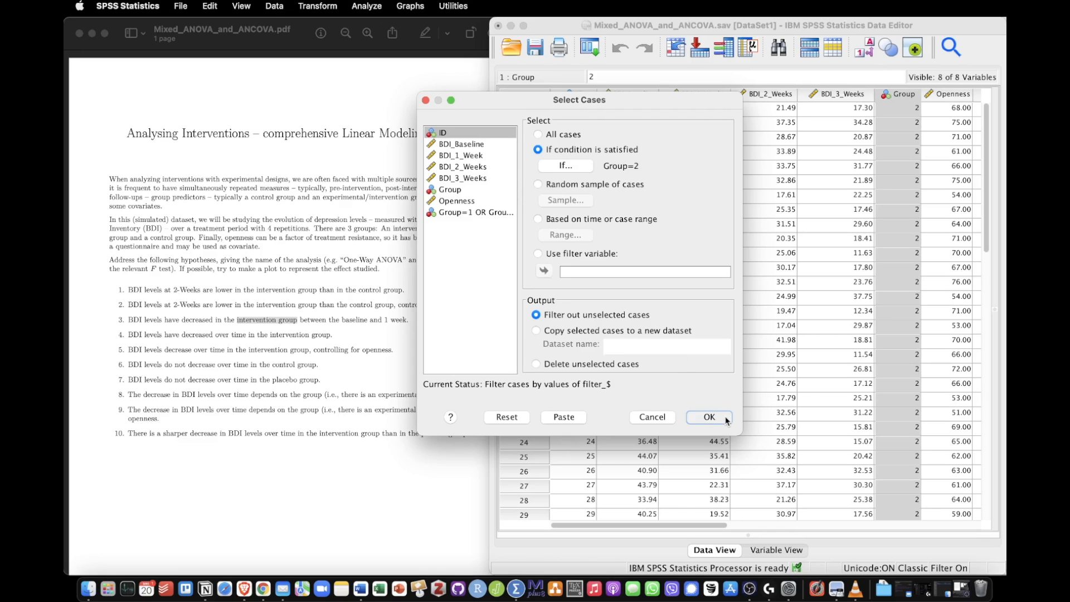
pyautogui.click(709, 418)
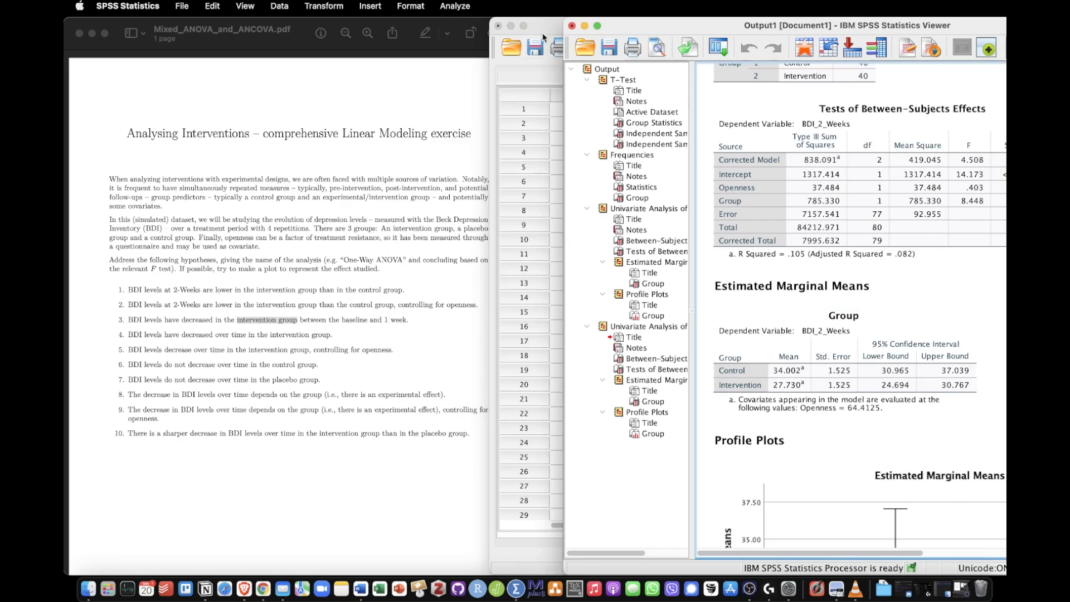
# - Run descriptive statistics on the Group variable to check the case filter, and return to the data
pyautogui.click(541, 26)
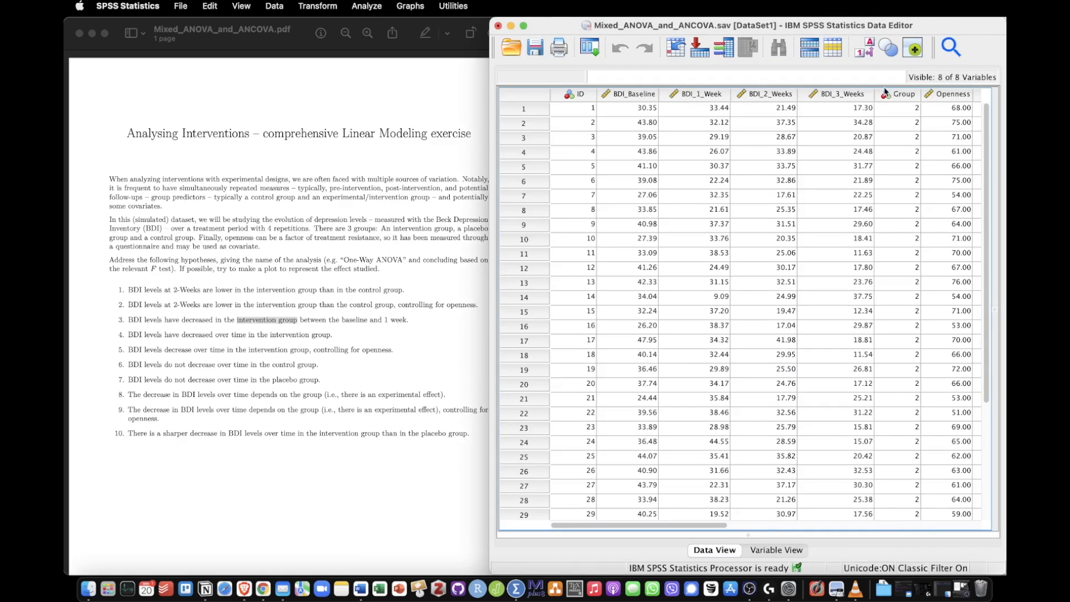
pyautogui.click(902, 95)
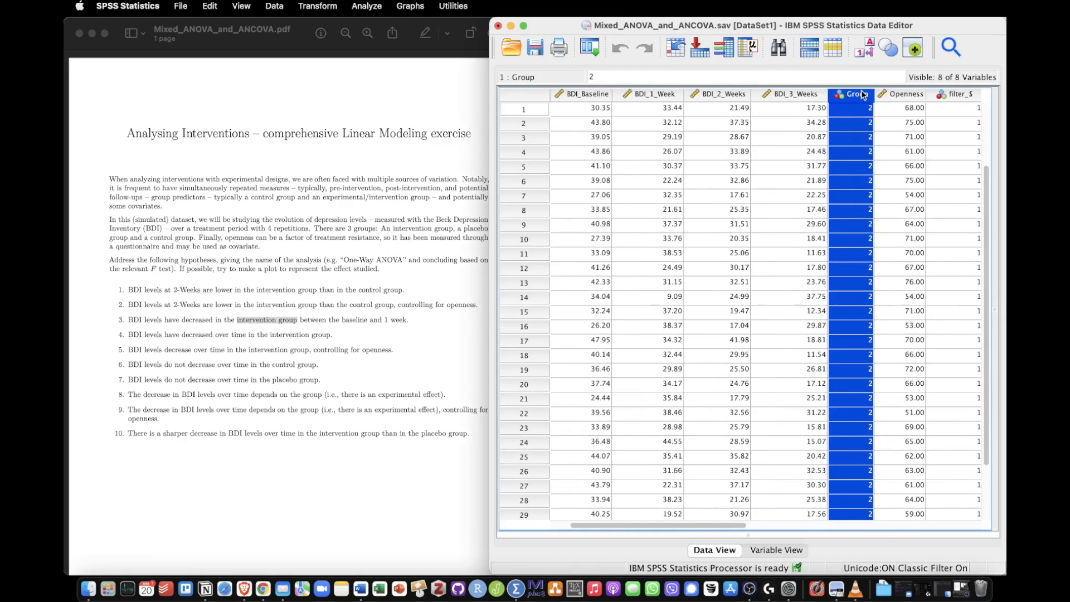
pyautogui.rightClick(864, 94)
pyautogui.click(891, 286)
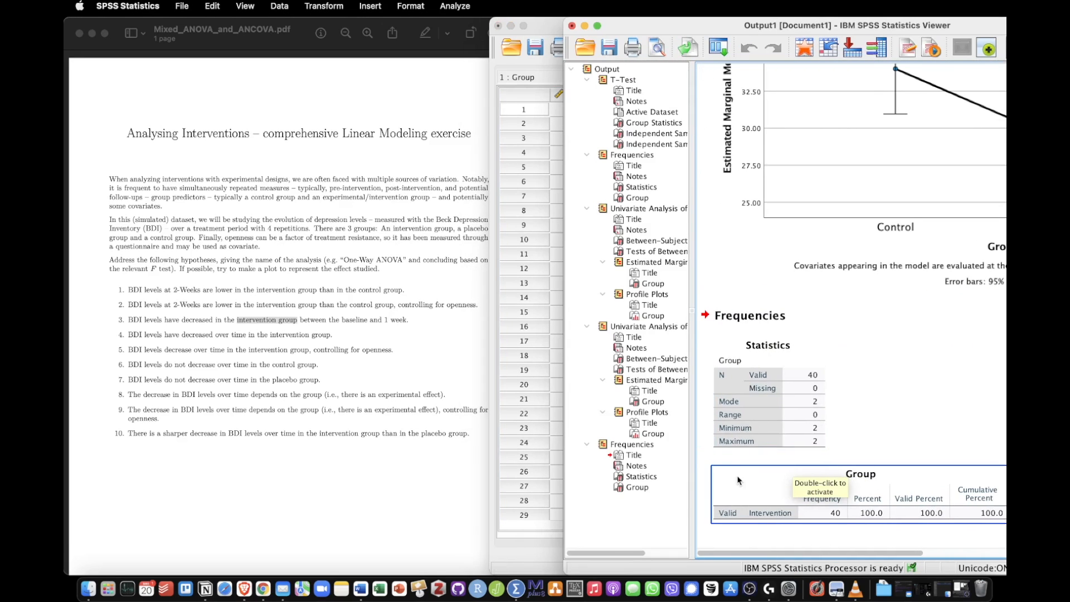
pyautogui.click(585, 27)
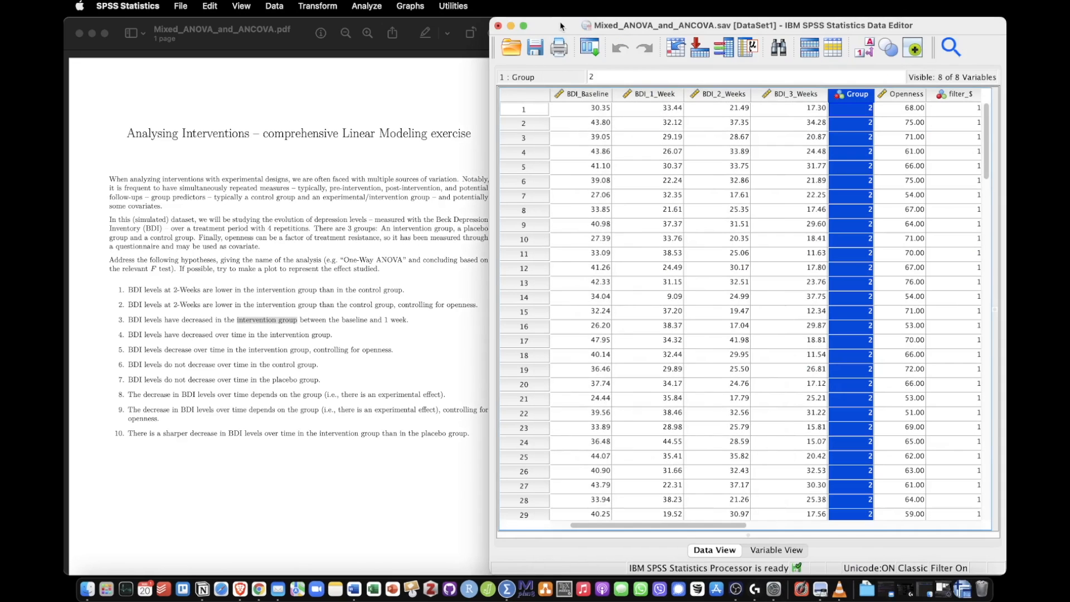
# - Highlight "BDI levels have decreased" in hypothesis 3 of the exercise PDF, and select the BDI_Baseline and BDI_1_Week columns in SPSS
pyautogui.click(178, 323)
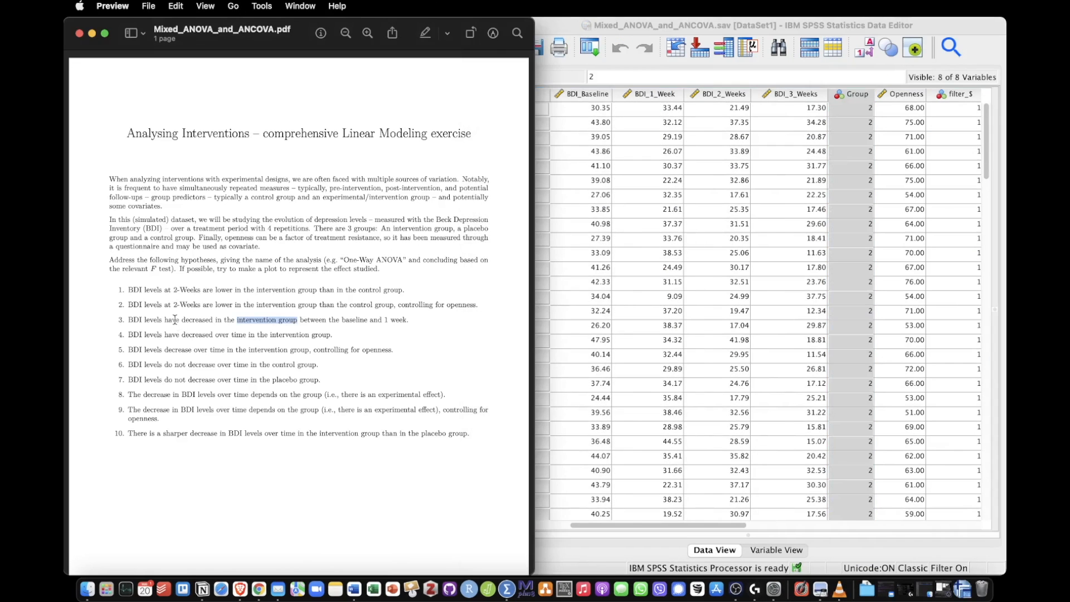
pyautogui.click(145, 319)
pyautogui.moveTo(214, 319); pyautogui.dragTo(298, 318)
pyautogui.moveTo(130, 319); pyautogui.dragTo(212, 319)
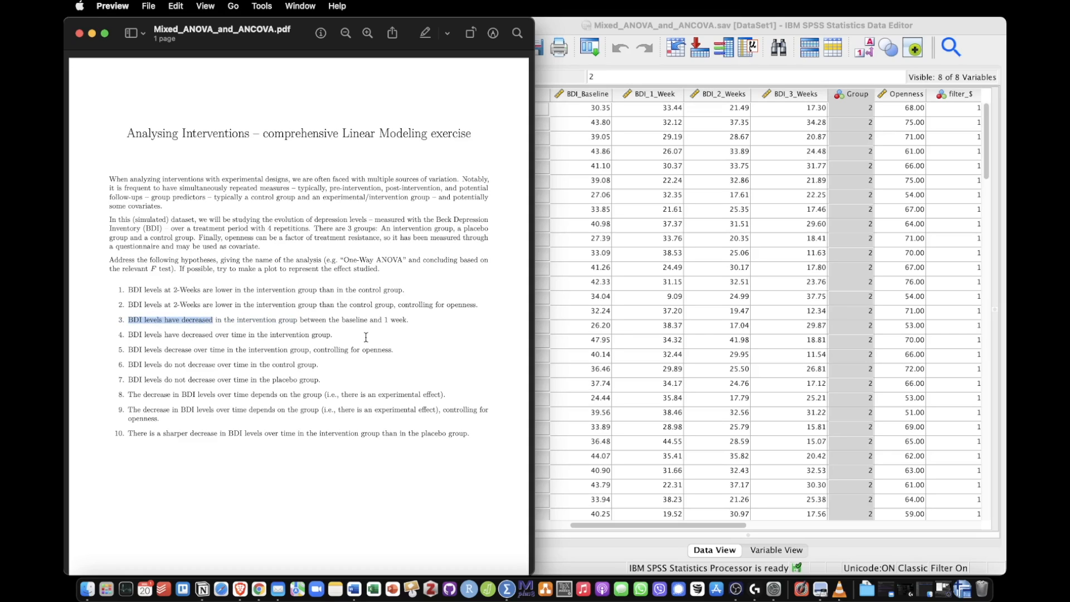
pyautogui.click(592, 97)
pyautogui.moveTo(592, 94); pyautogui.dragTo(633, 99)
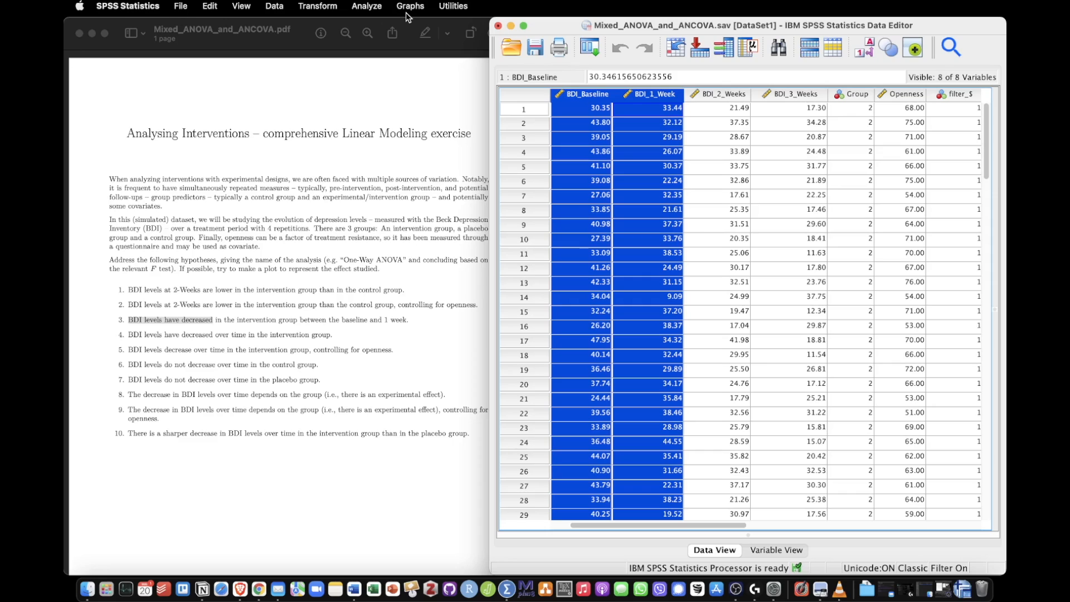
# - Run a paired-samples t test comparing BDI_Baseline with BDI_1_Week
pyautogui.click(366, 7)
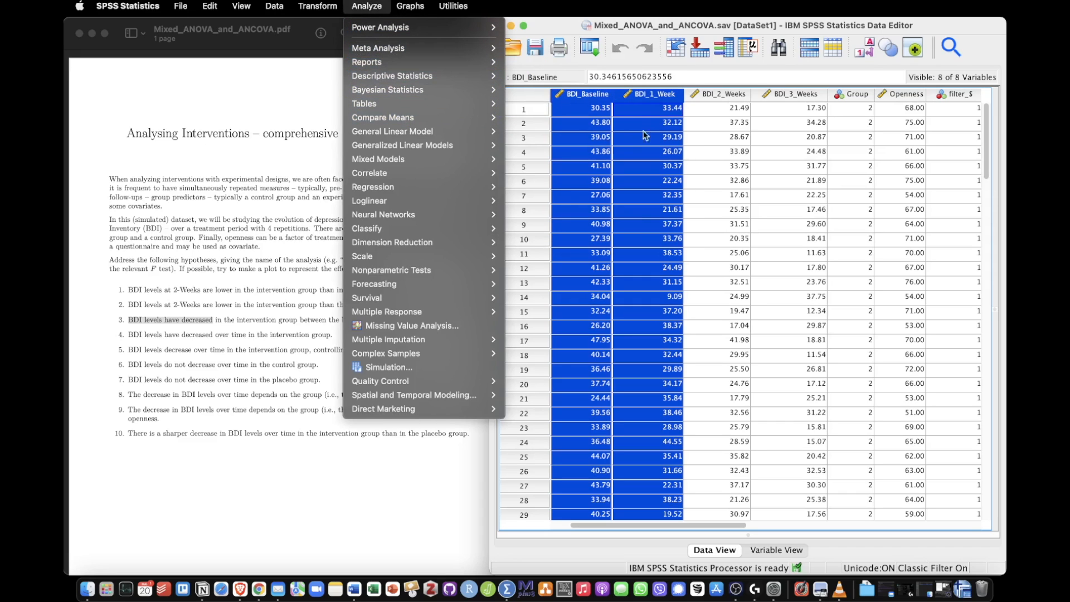
pyautogui.moveTo(407, 119)
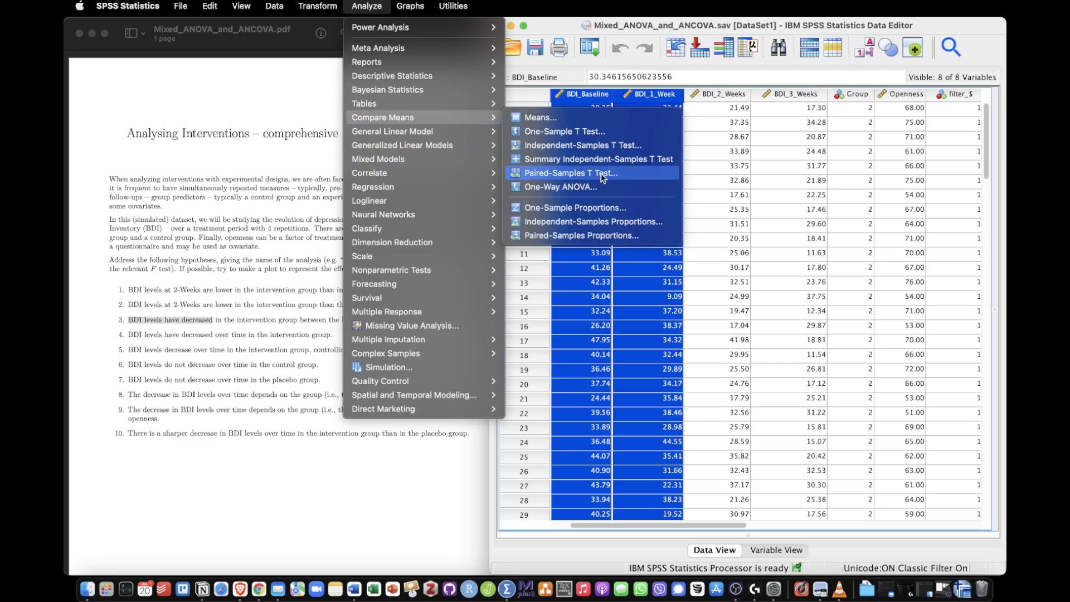
pyautogui.click(641, 177)
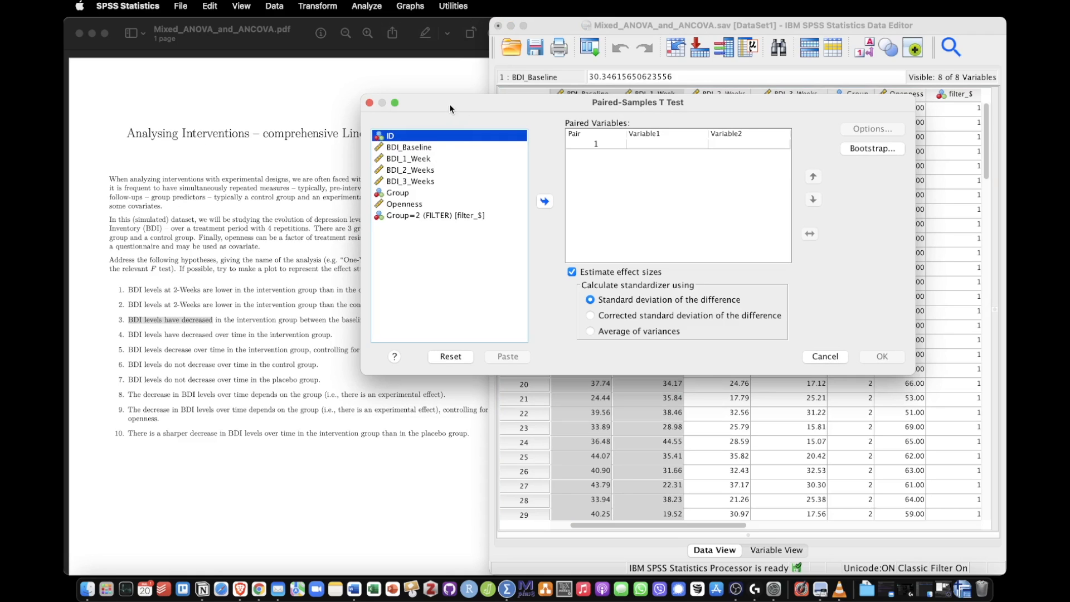
pyautogui.moveTo(450, 103); pyautogui.dragTo(570, 57)
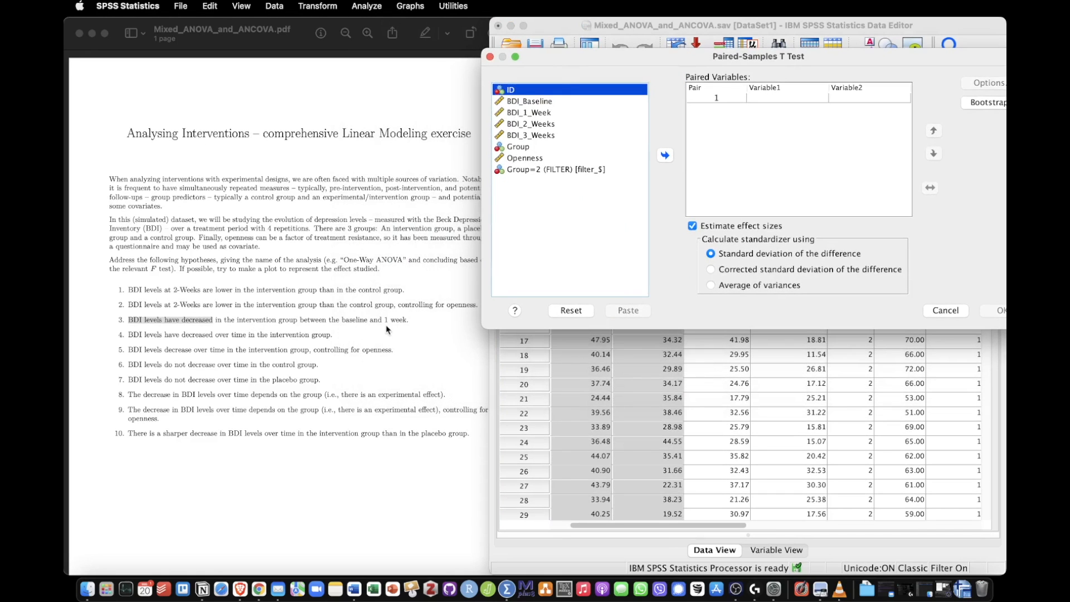
pyautogui.click(540, 103)
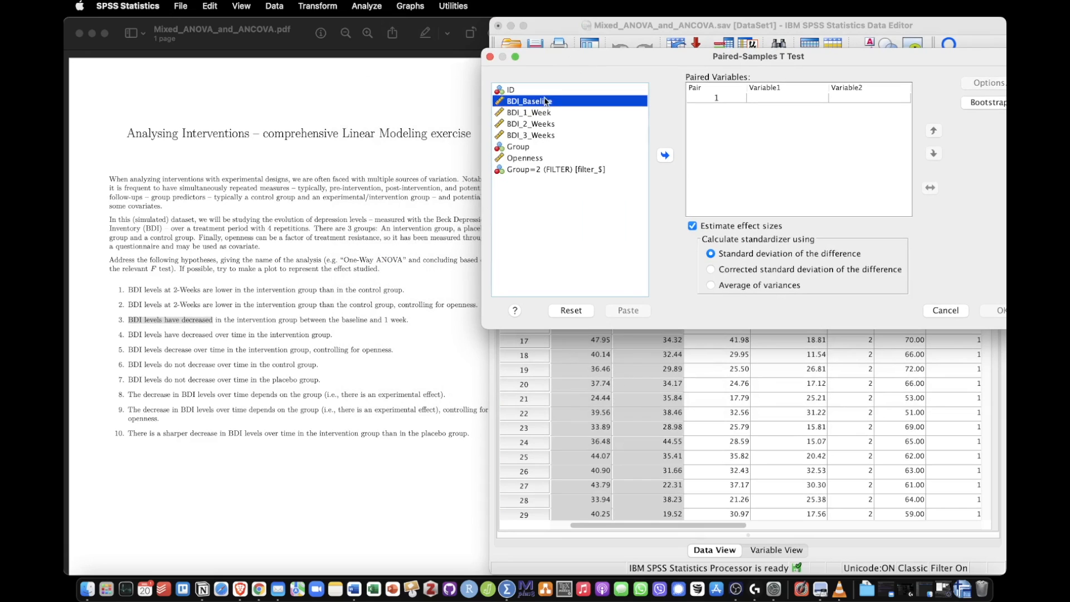
pyautogui.click(666, 155)
pyautogui.click(543, 114)
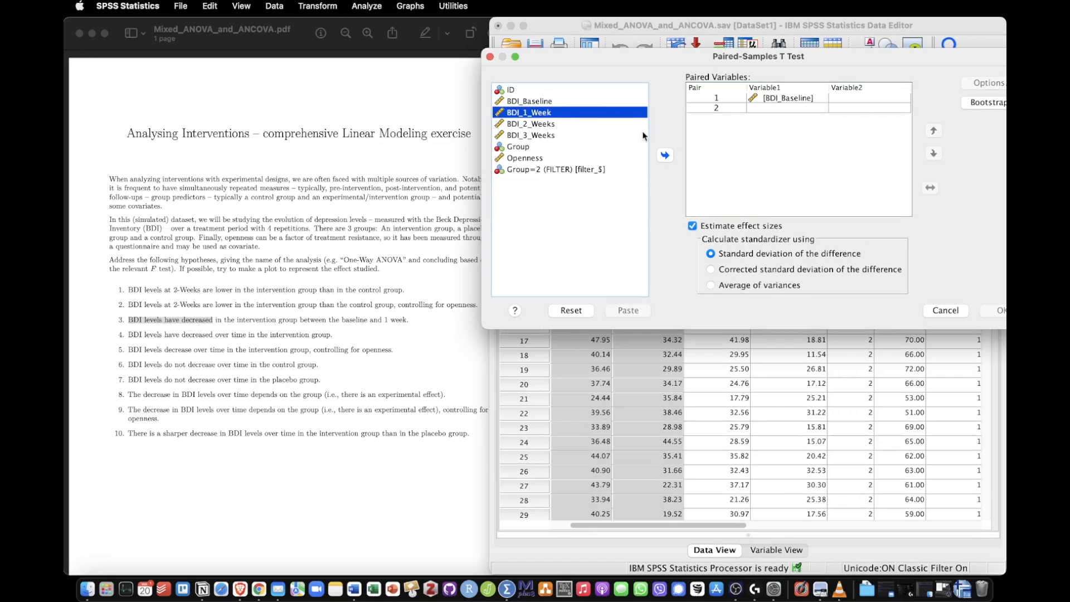
pyautogui.click(665, 155)
pyautogui.moveTo(708, 57); pyautogui.dragTo(490, 62)
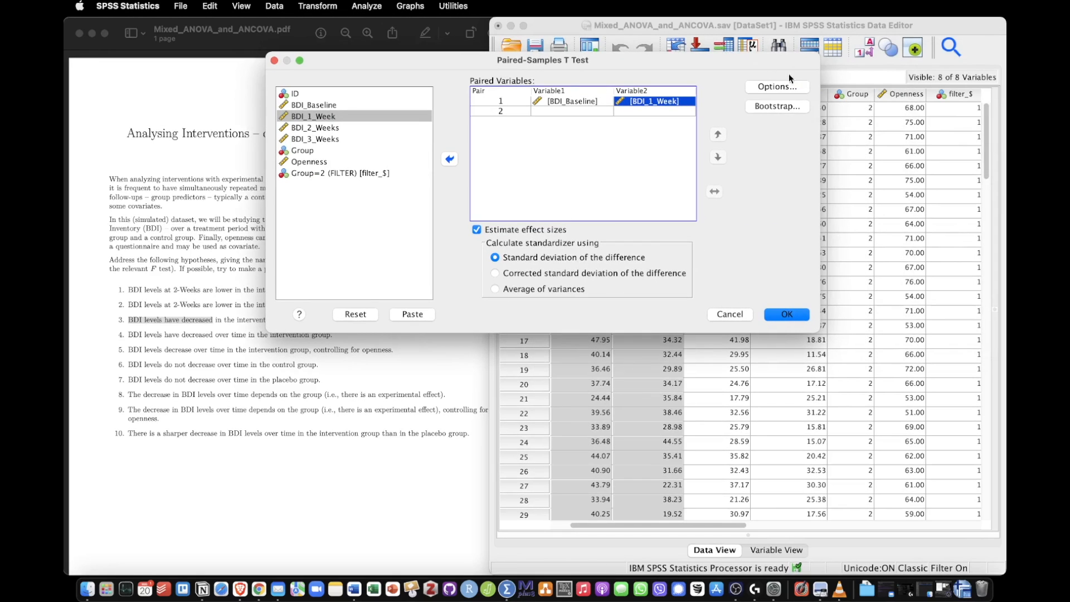
pyautogui.click(794, 315)
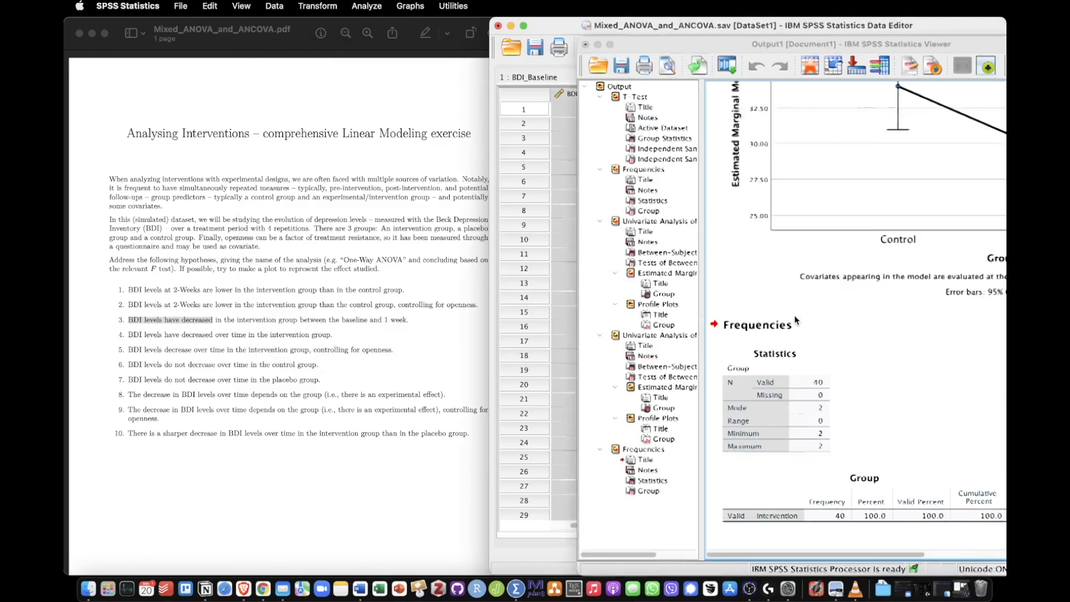
# - Widen the output window and examine the paired-samples means, test statistic and significance, plus the group frequency table
pyautogui.moveTo(680, 30); pyautogui.dragTo(378, 30)
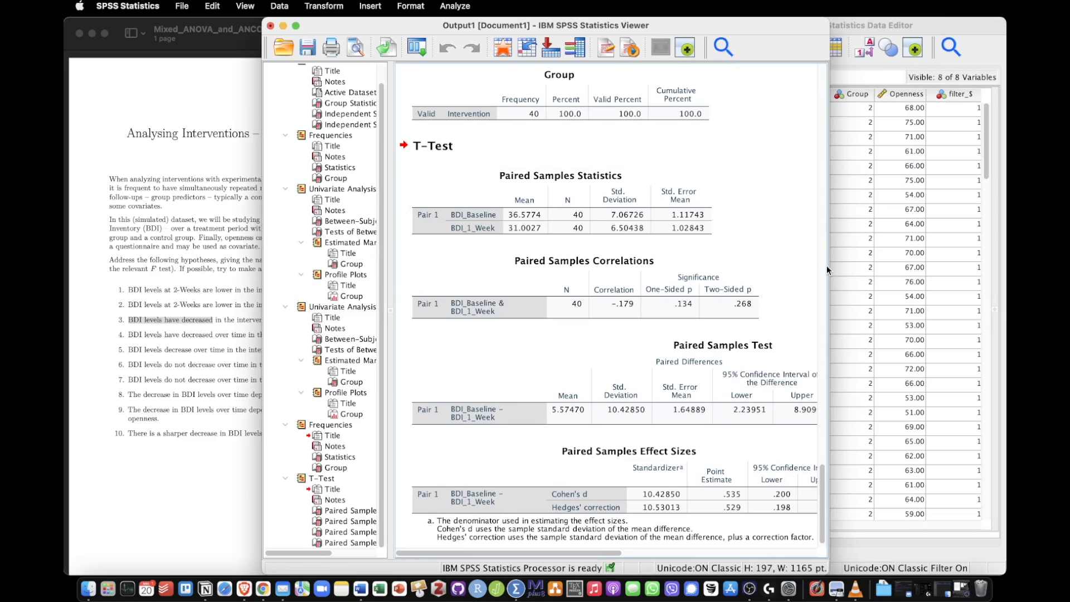
pyautogui.moveTo(847, 268); pyautogui.dragTo(1016, 268)
pyautogui.click(728, 371)
pyautogui.scroll(-1, 728, 371)
pyautogui.scroll(-1, 728, 371)
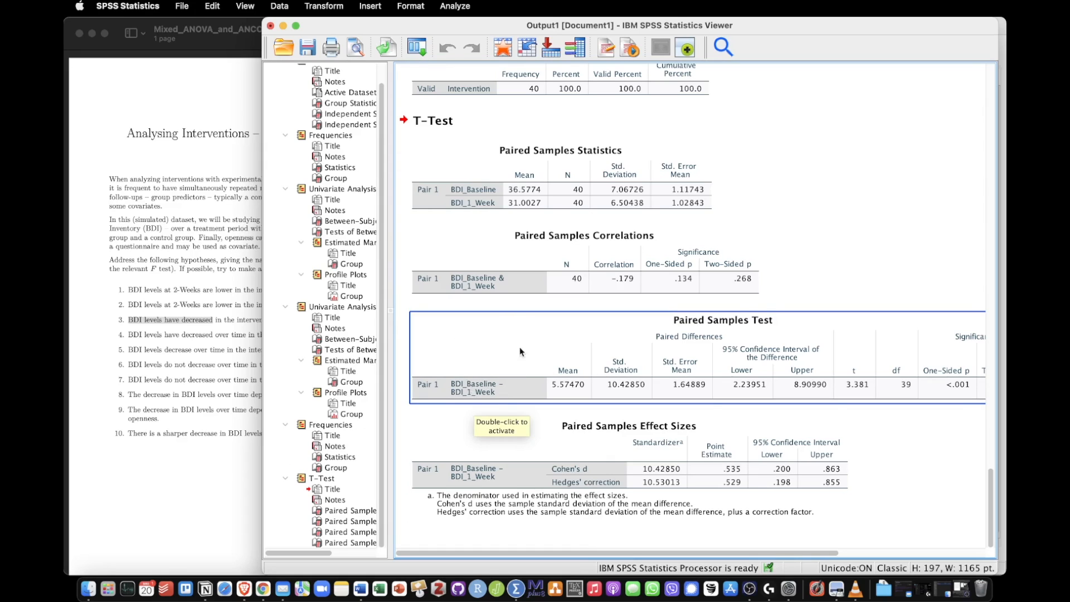
pyautogui.click(503, 207)
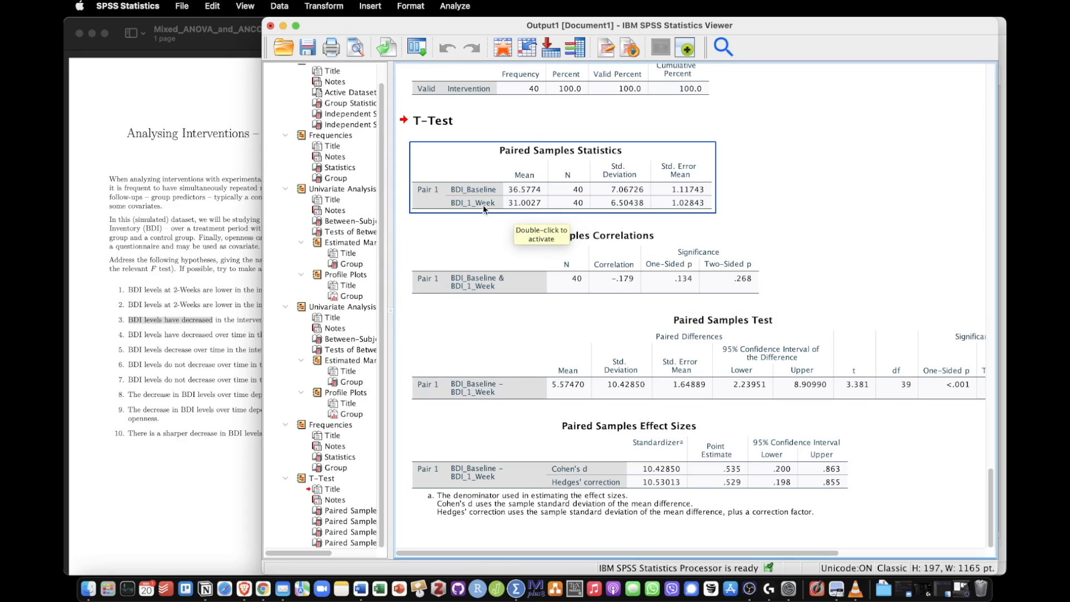
pyautogui.click(517, 267)
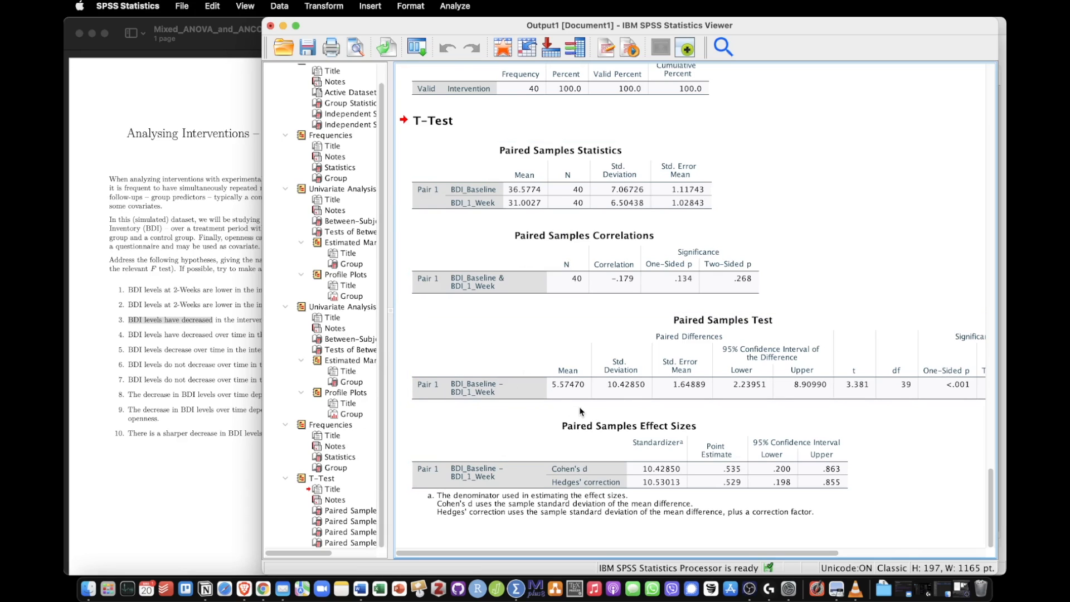
pyautogui.hscroll(5, 580, 411)
pyautogui.hscroll(3, 580, 407)
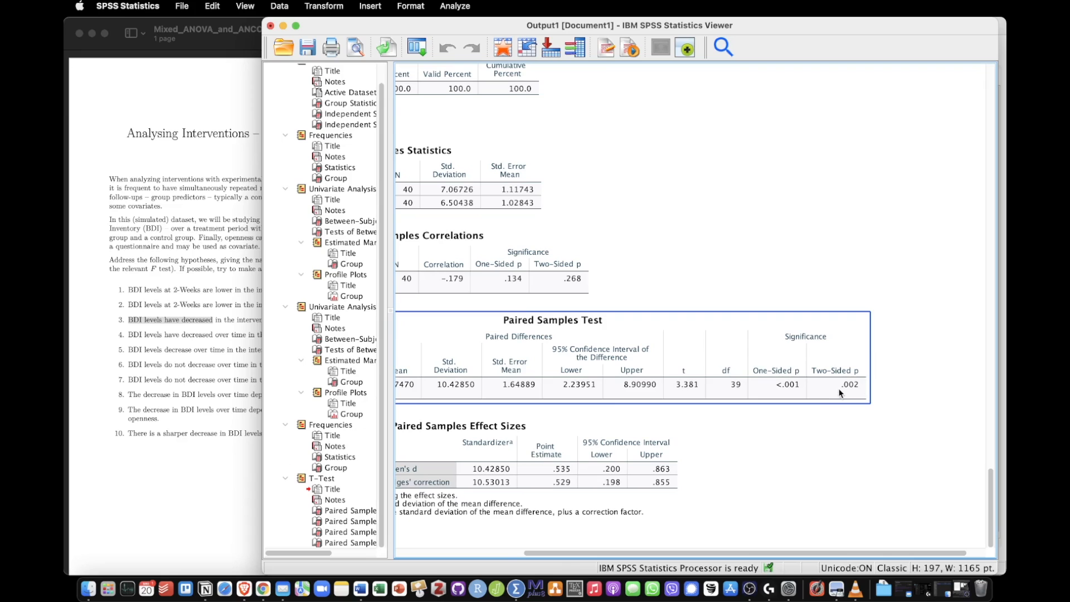
pyautogui.hscroll(-5, 877, 387)
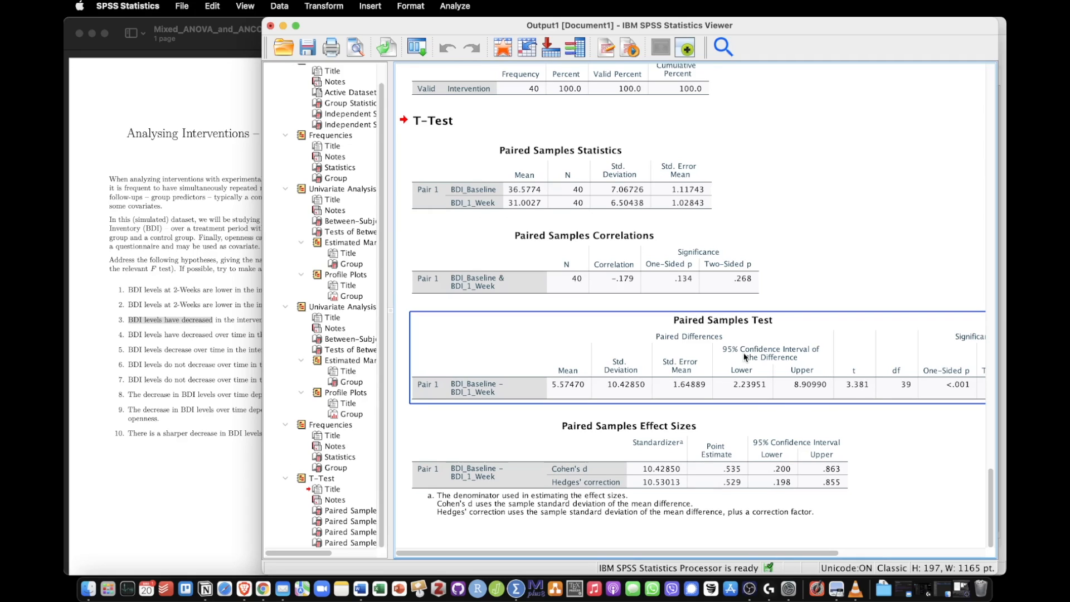
pyautogui.click(456, 88)
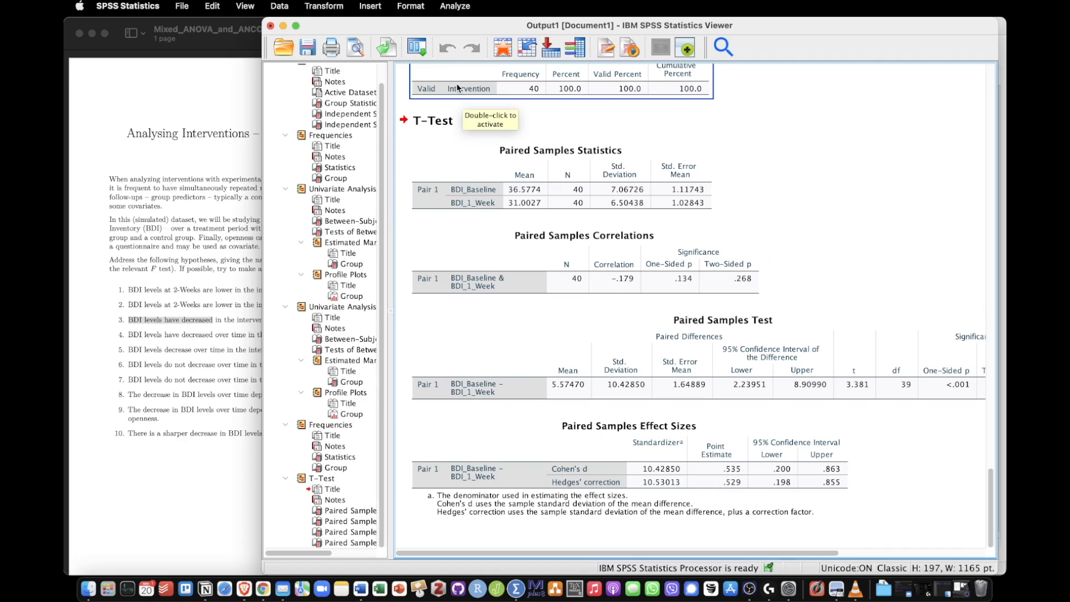
# - Start a repeated-measures General Linear Model and define a within-subject factor named time with 2 levels
pyautogui.click(455, 6)
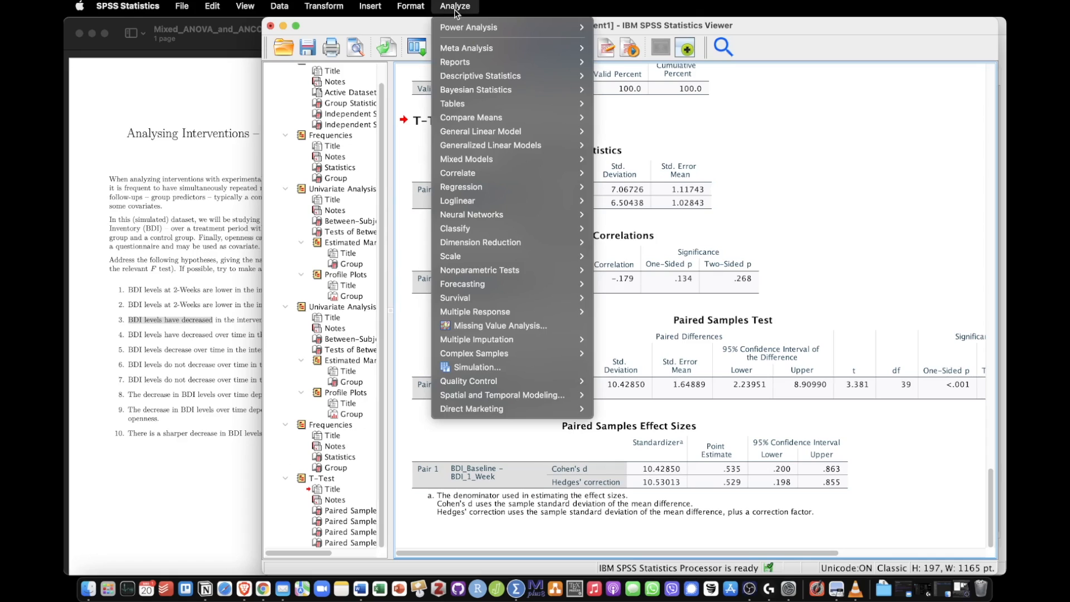
pyautogui.moveTo(480, 162)
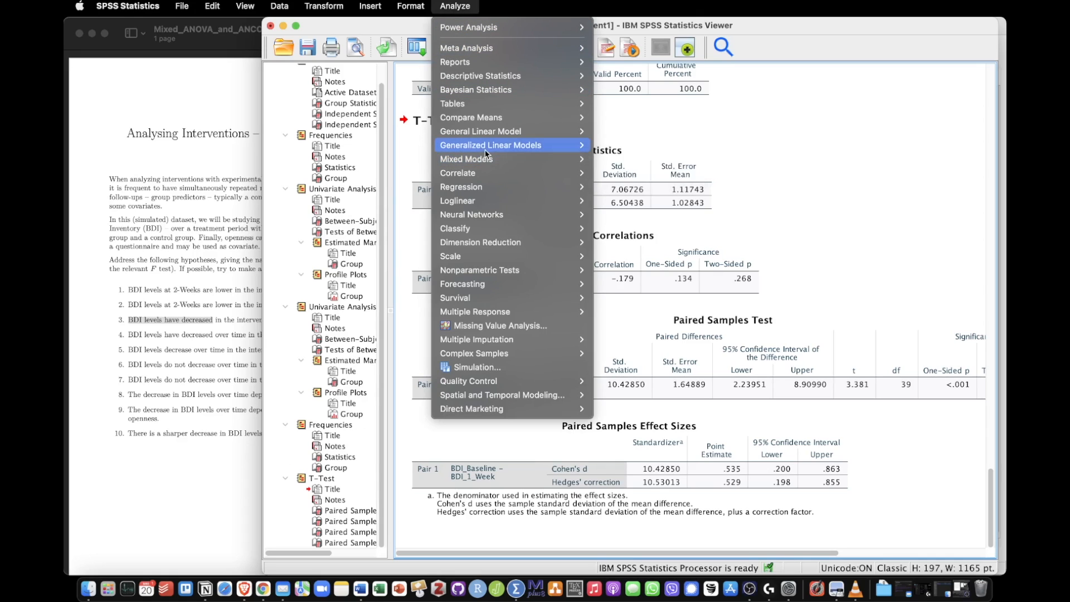
pyautogui.moveTo(487, 132)
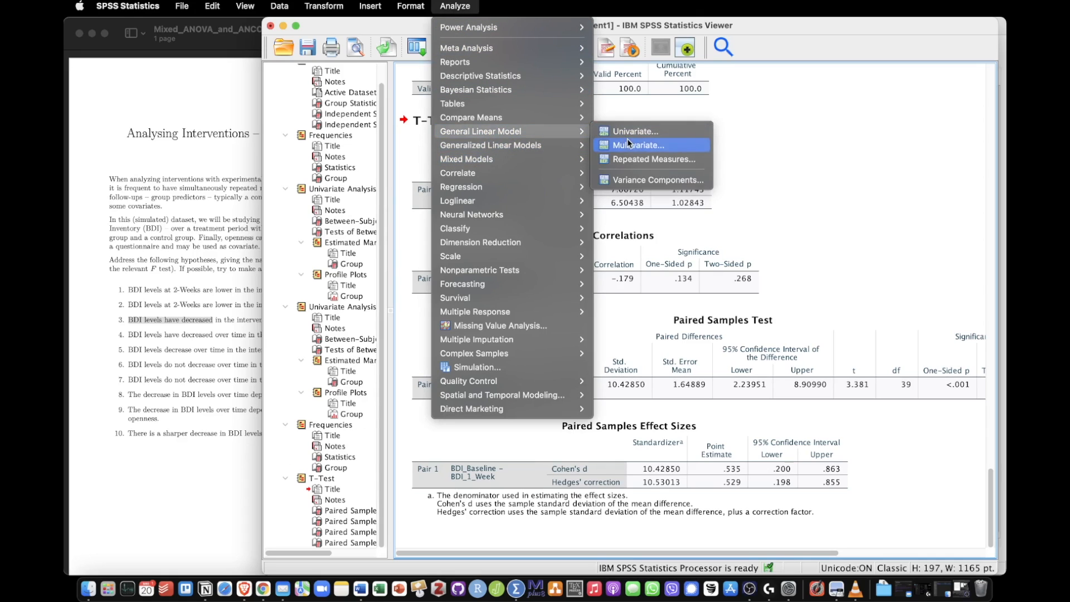
pyautogui.click(698, 158)
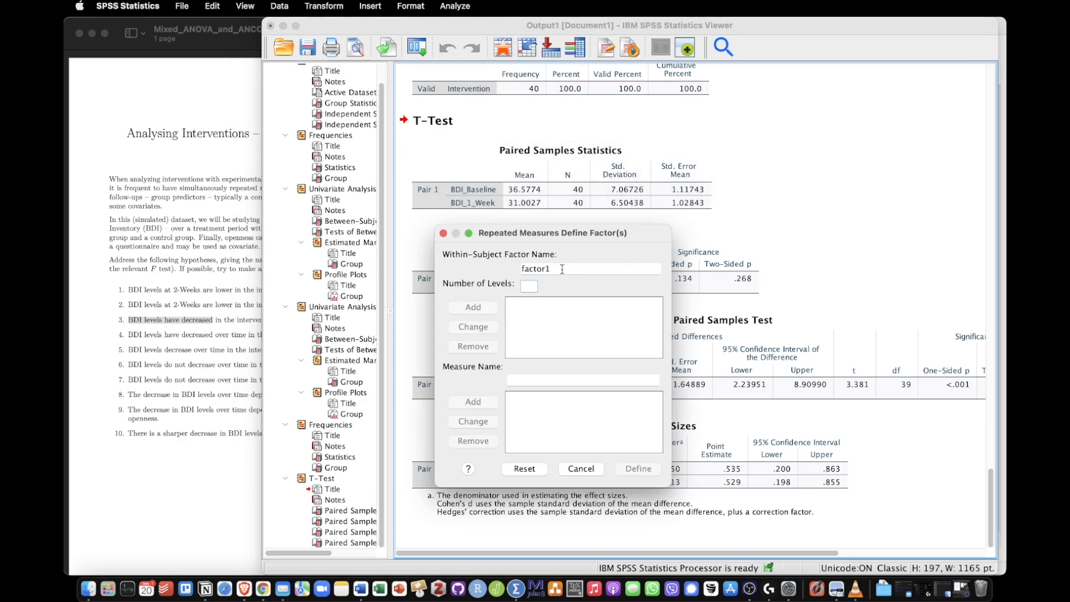
pyautogui.moveTo(562, 269); pyautogui.dragTo(474, 274)
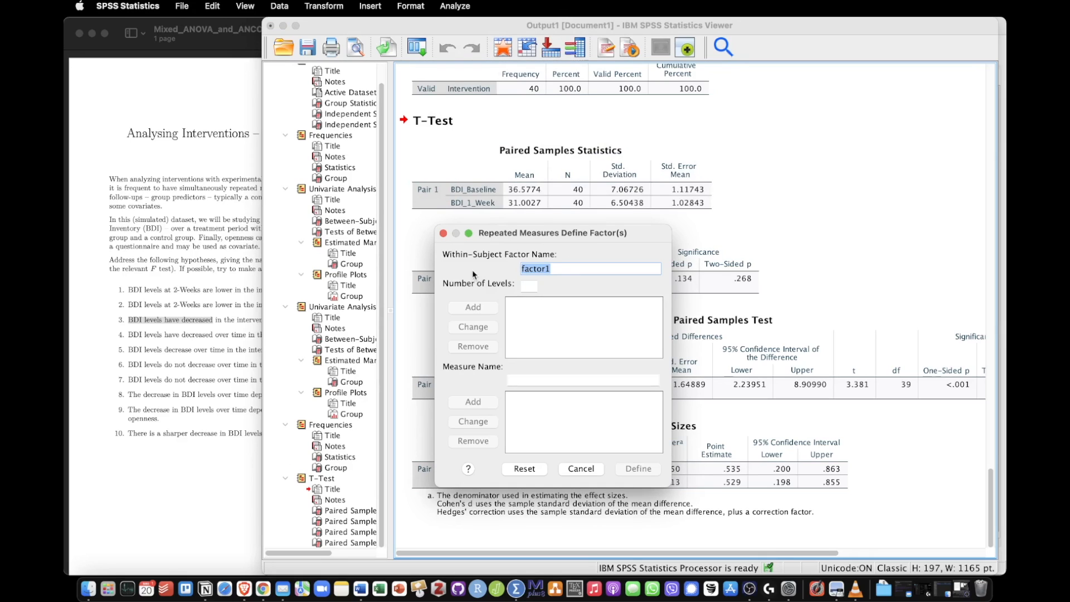
pyautogui.write('time')
pyautogui.click(530, 286)
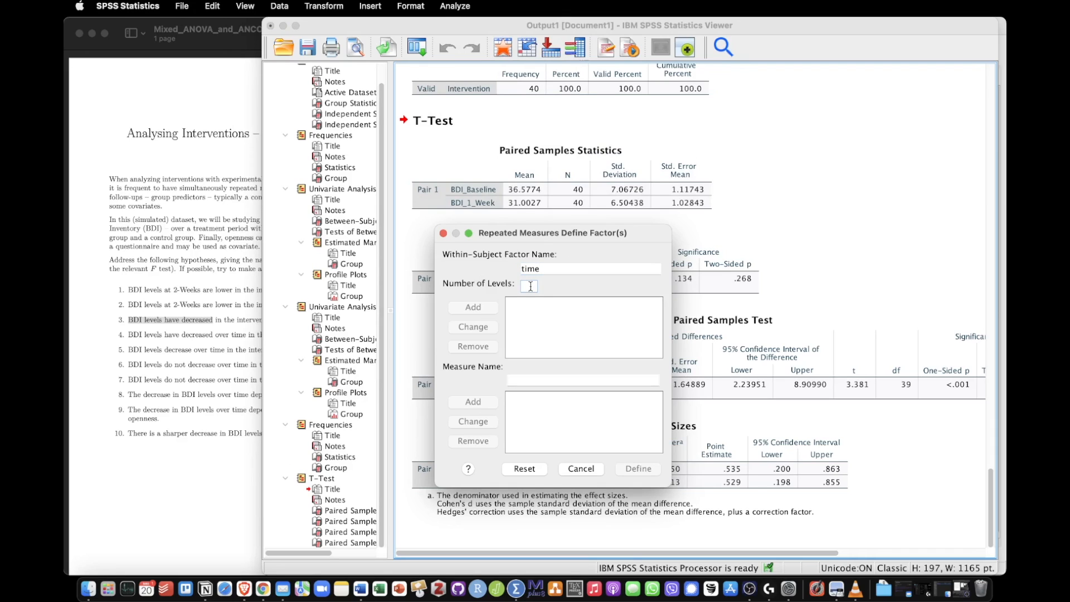
pyautogui.write('2')
pyautogui.press('Tab')
pyautogui.click(490, 312)
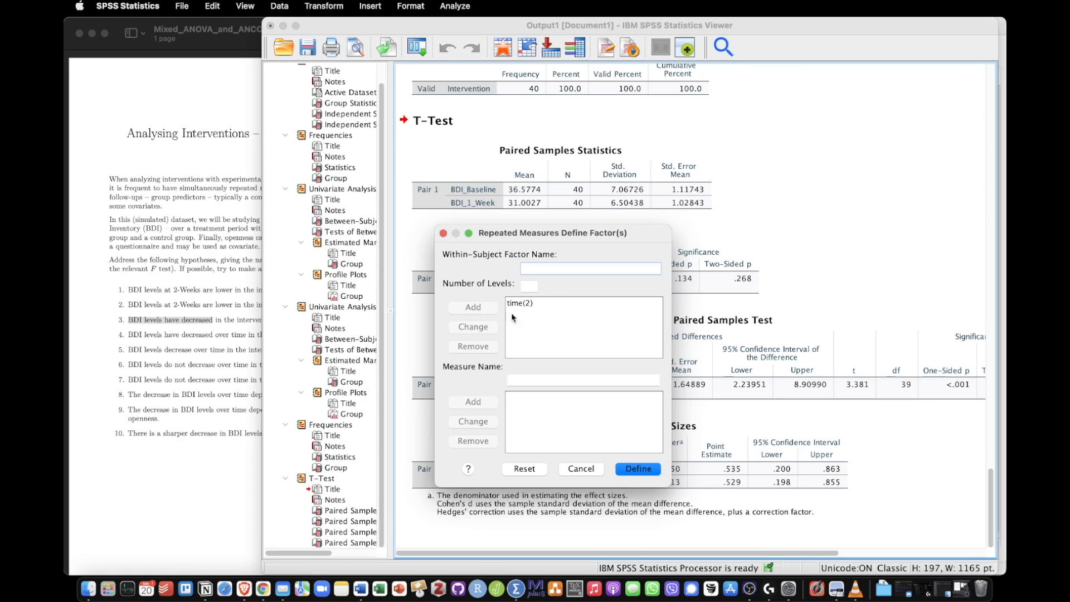
pyautogui.click(651, 471)
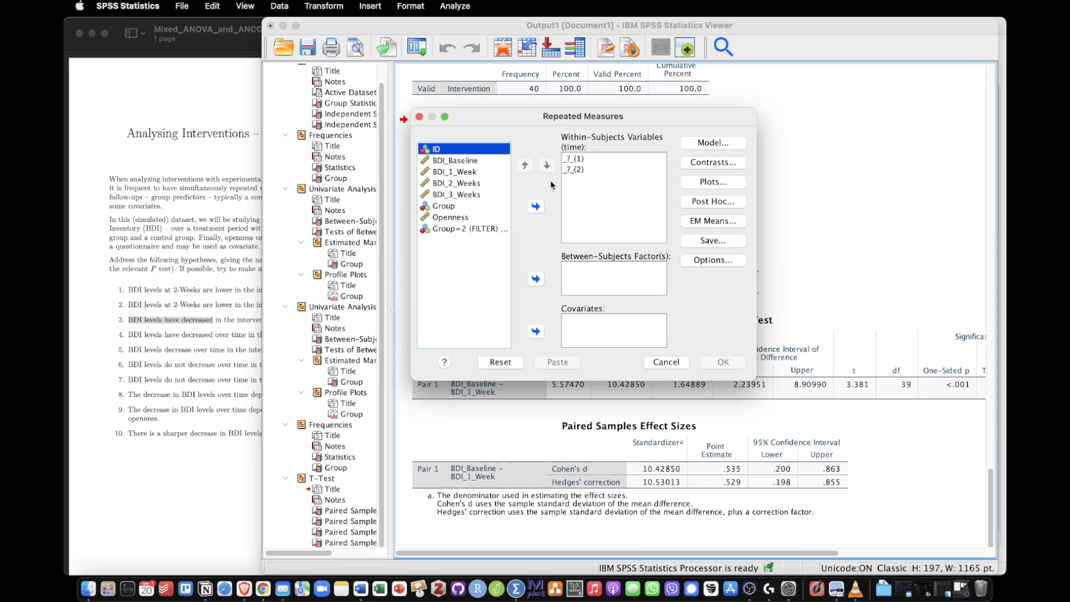
# - Assign BDI_Baseline to level 1 and BDI_1_Week to level 2 of the time factor
pyautogui.click(451, 161)
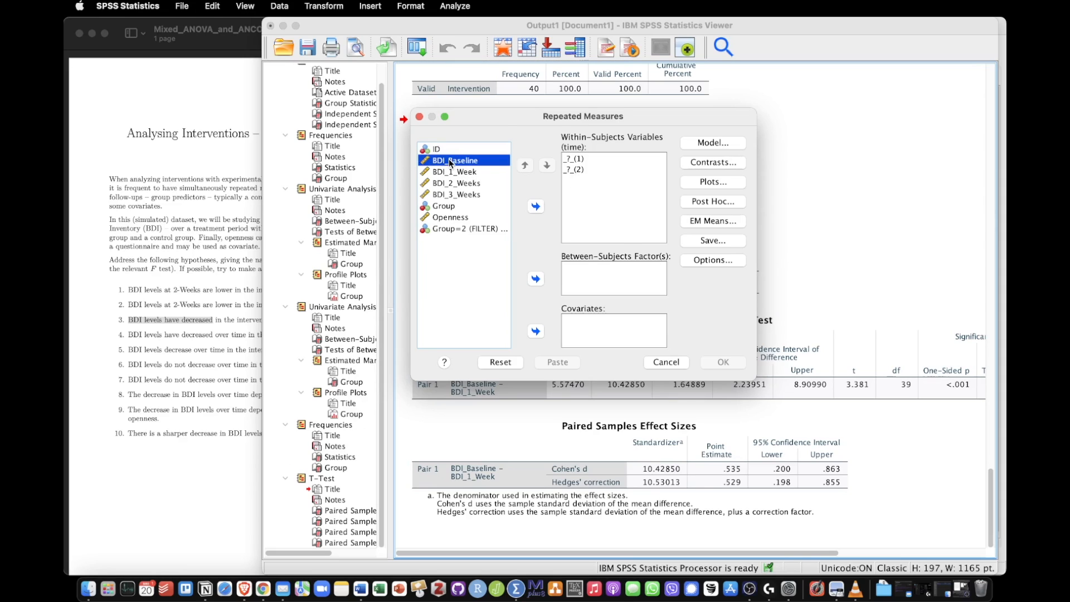
pyautogui.click(535, 207)
pyautogui.click(470, 161)
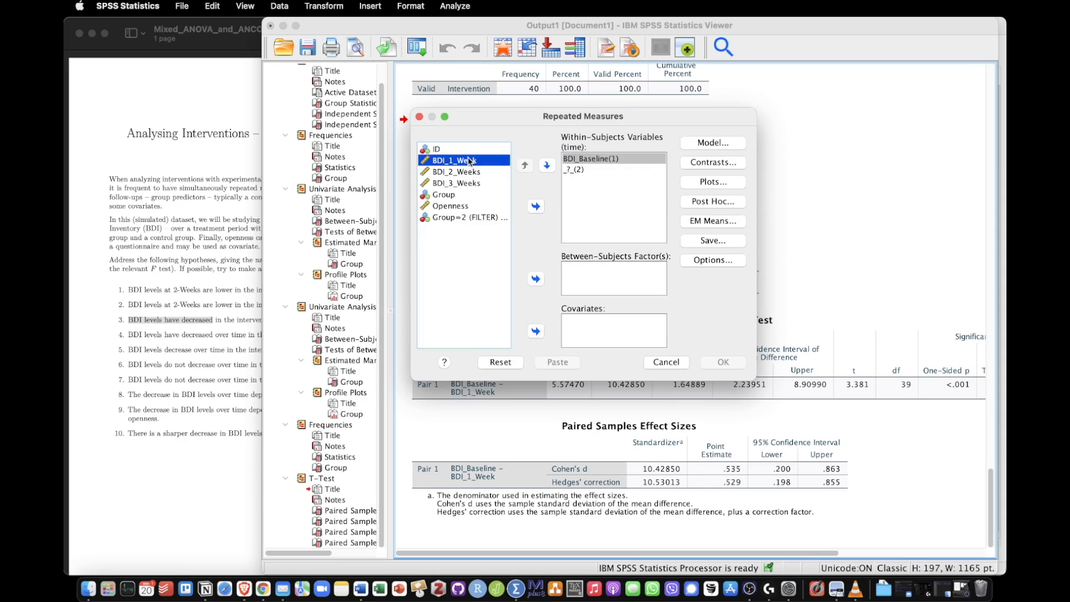
pyautogui.click(535, 206)
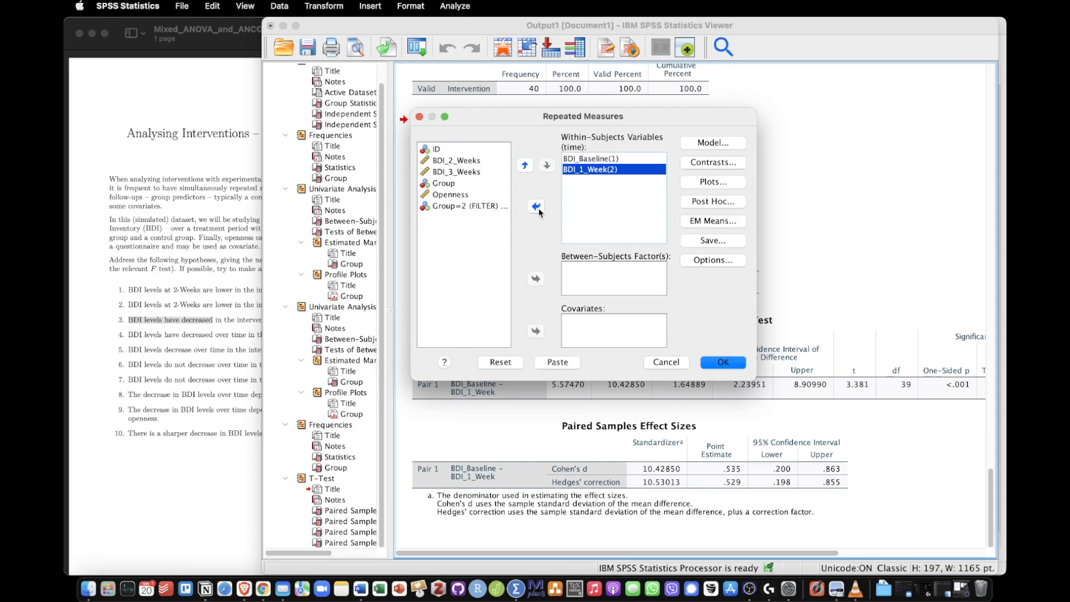
# - Add a line-chart profile plot with time on the horizontal axis and error bars showing the 95% confidence interval
pyautogui.click(739, 182)
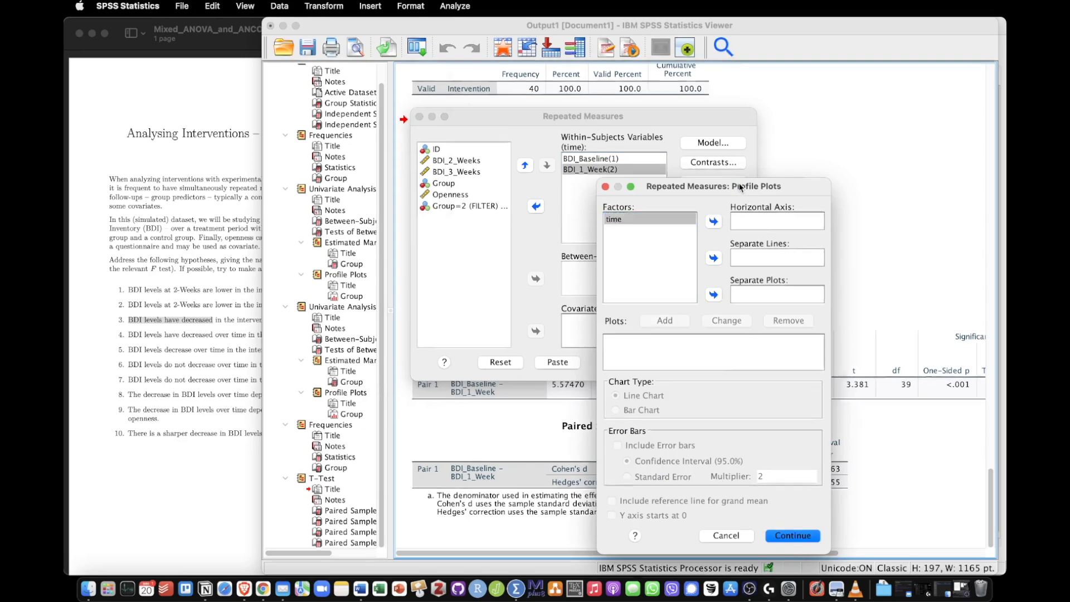
pyautogui.moveTo(704, 188); pyautogui.dragTo(598, 114)
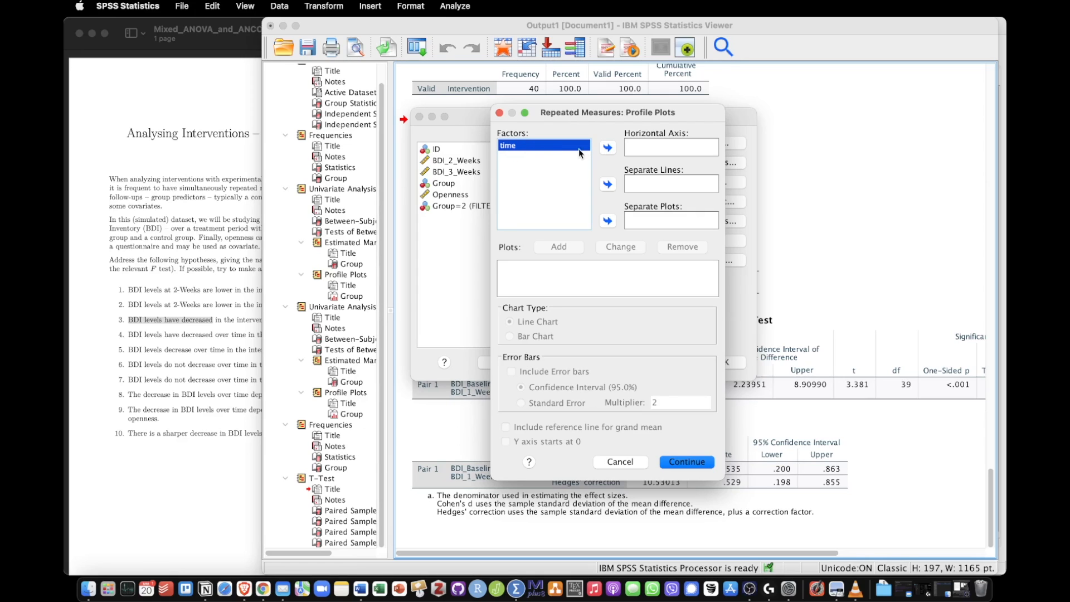
pyautogui.click(607, 149)
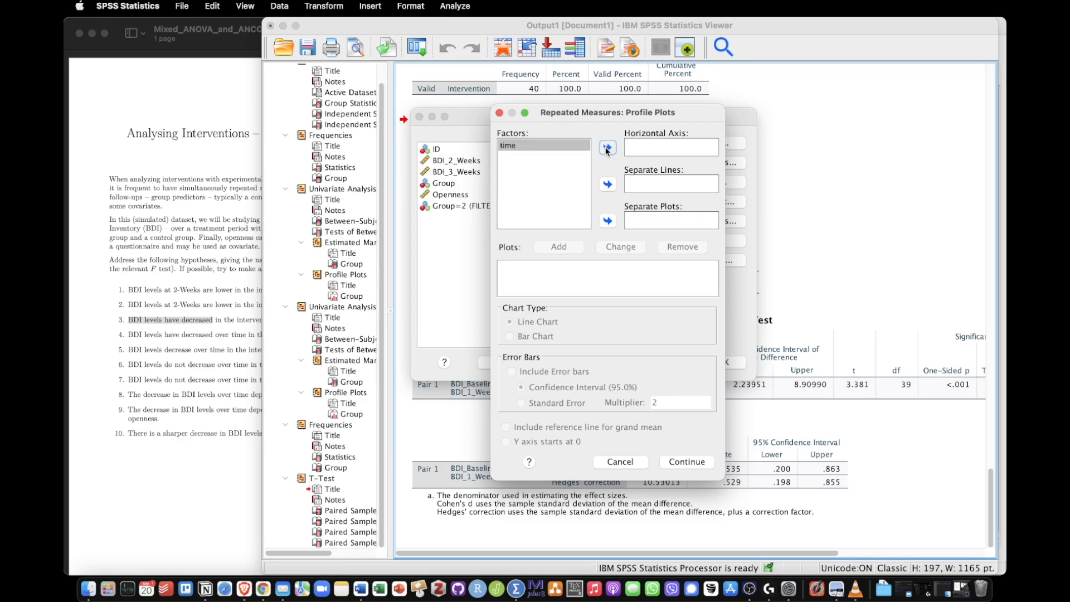
pyautogui.click(573, 250)
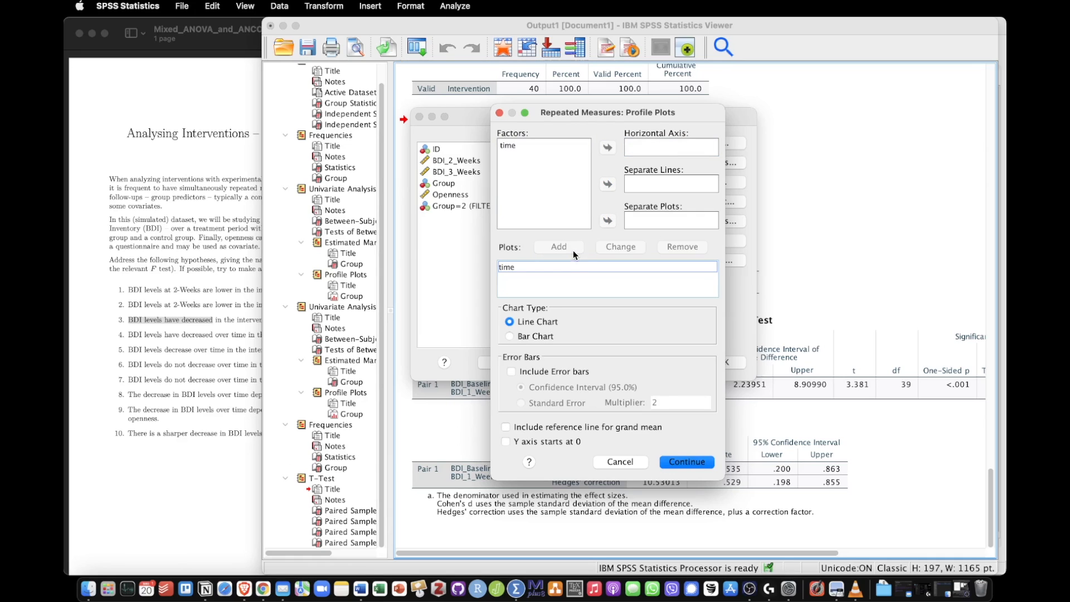
pyautogui.click(511, 372)
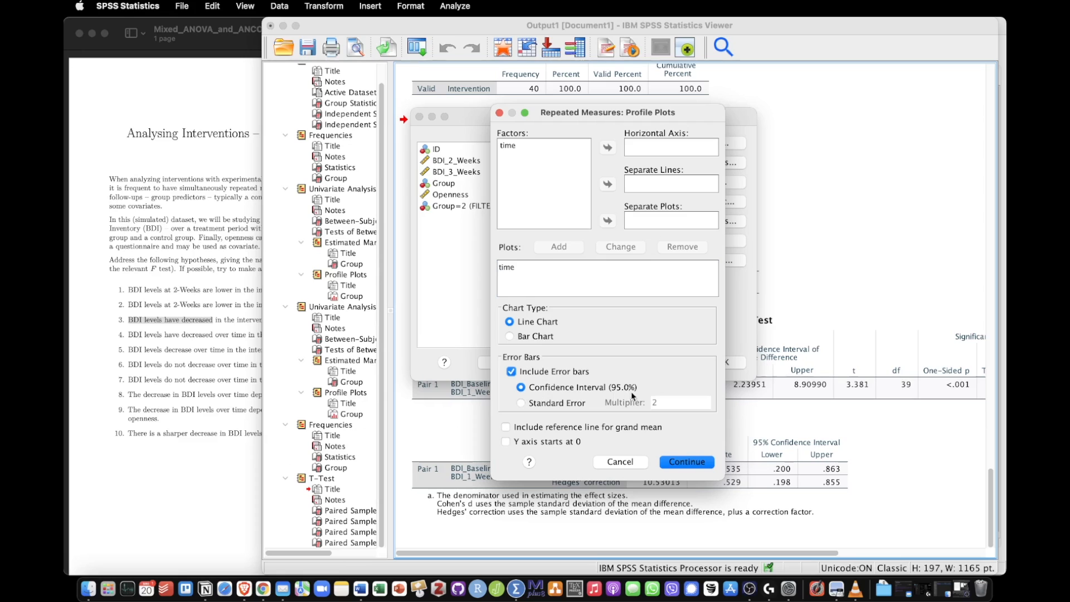
pyautogui.click(687, 462)
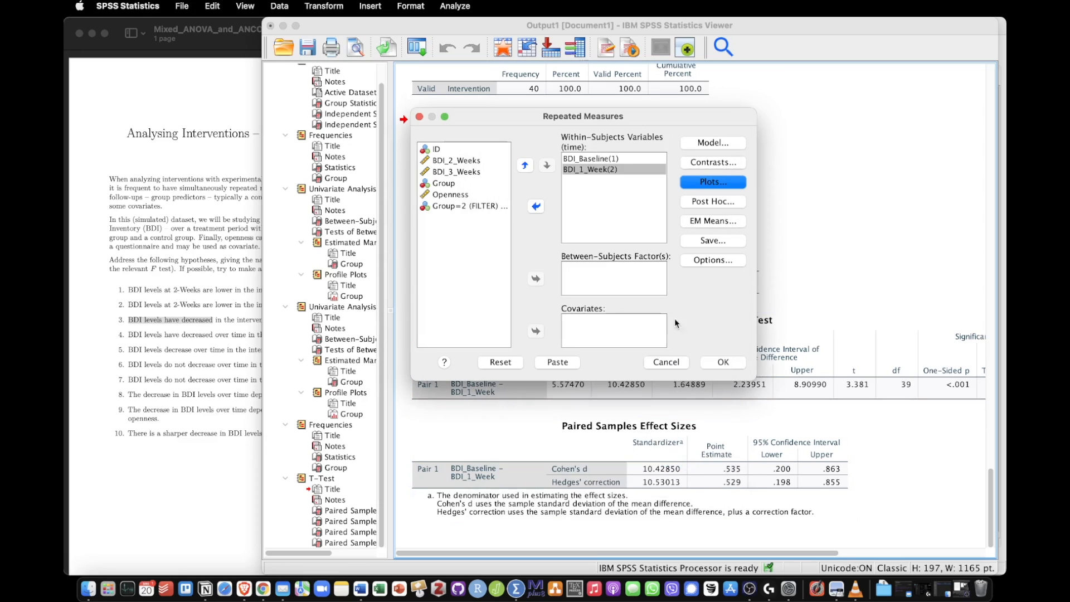
# - Request estimated marginal means for the time factor
pyautogui.click(740, 226)
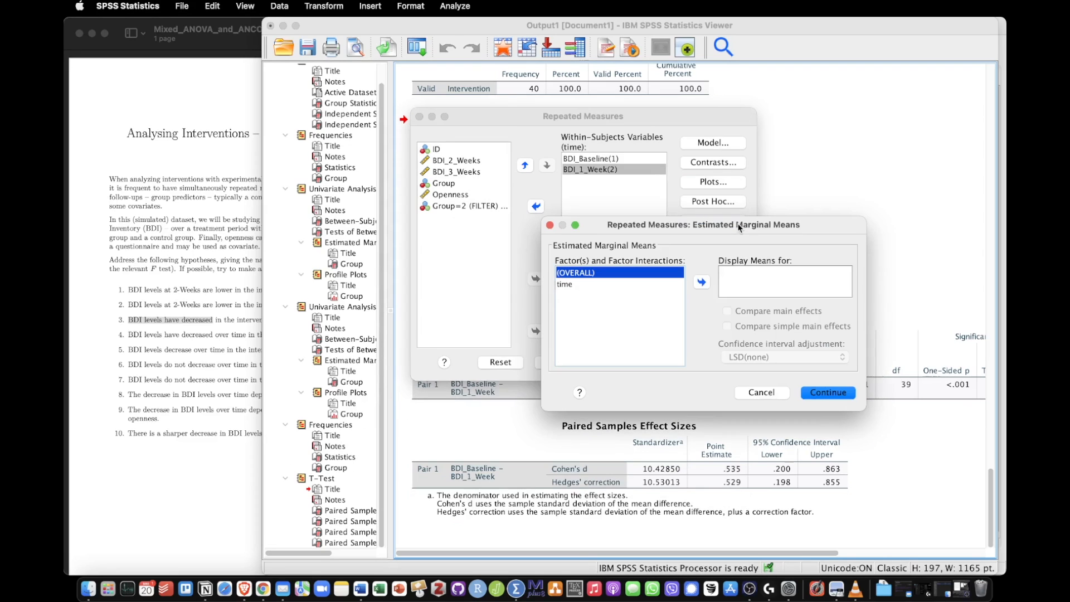
pyautogui.click(567, 285)
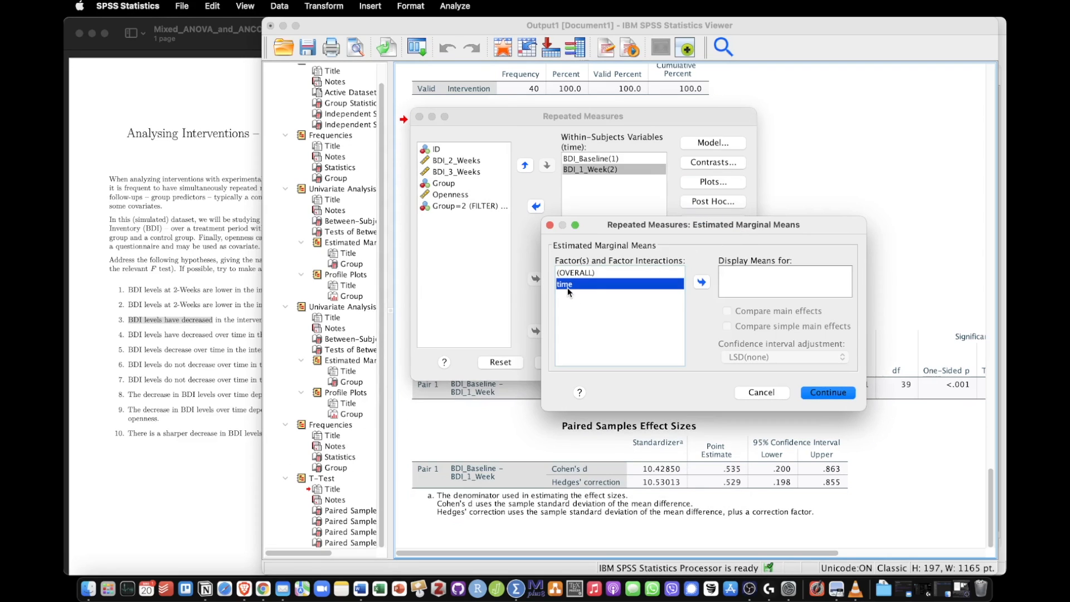
pyautogui.click(702, 283)
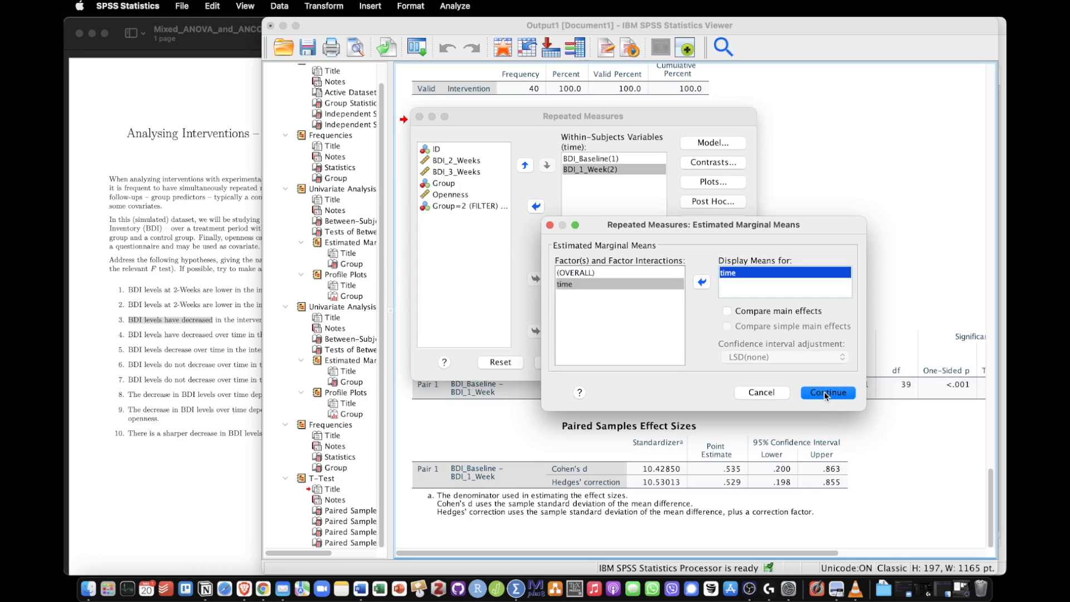
pyautogui.click(850, 394)
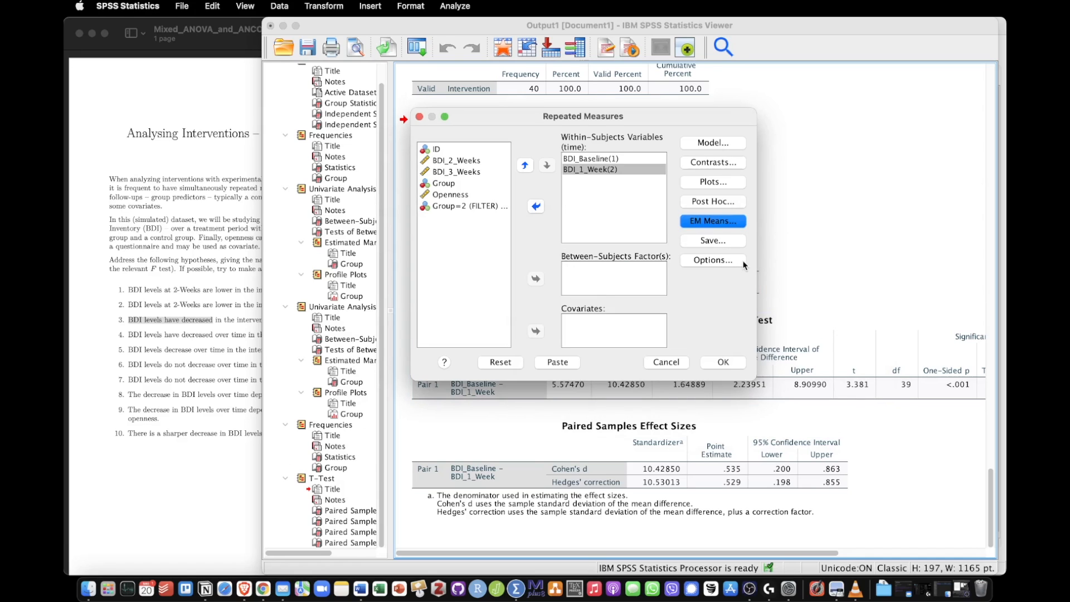
# - Include estimates of effect size in the output and run the repeated-measures ANOVA
pyautogui.click(744, 262)
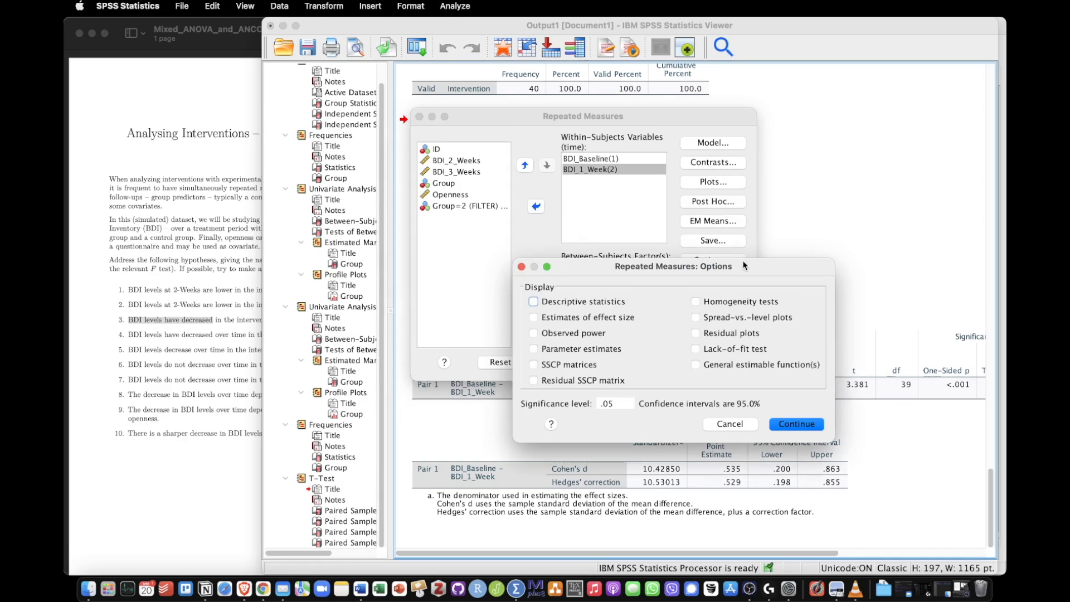
pyautogui.click(545, 319)
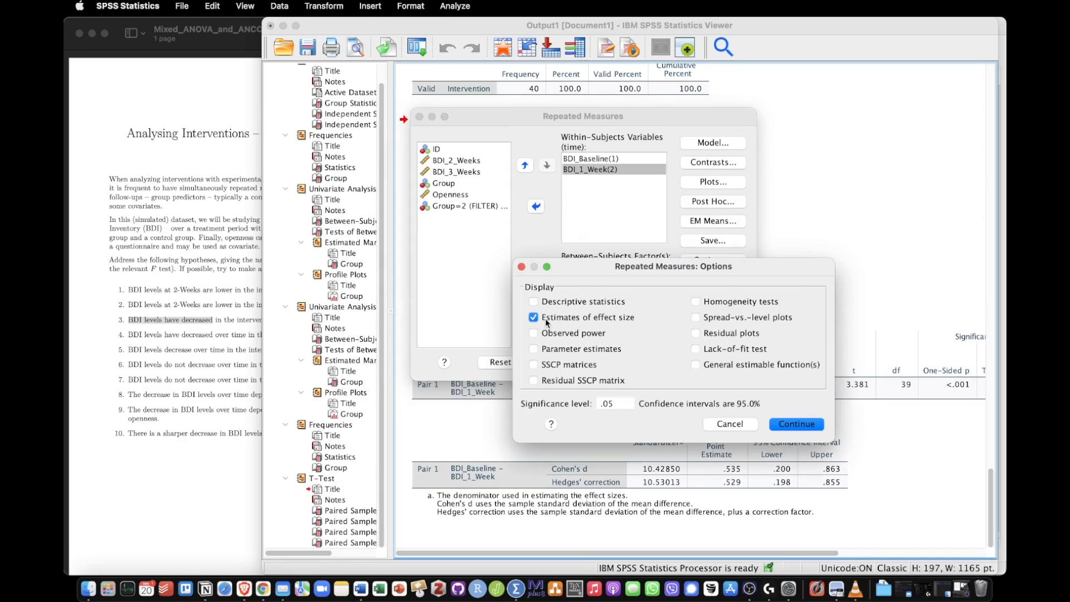
pyautogui.click(819, 424)
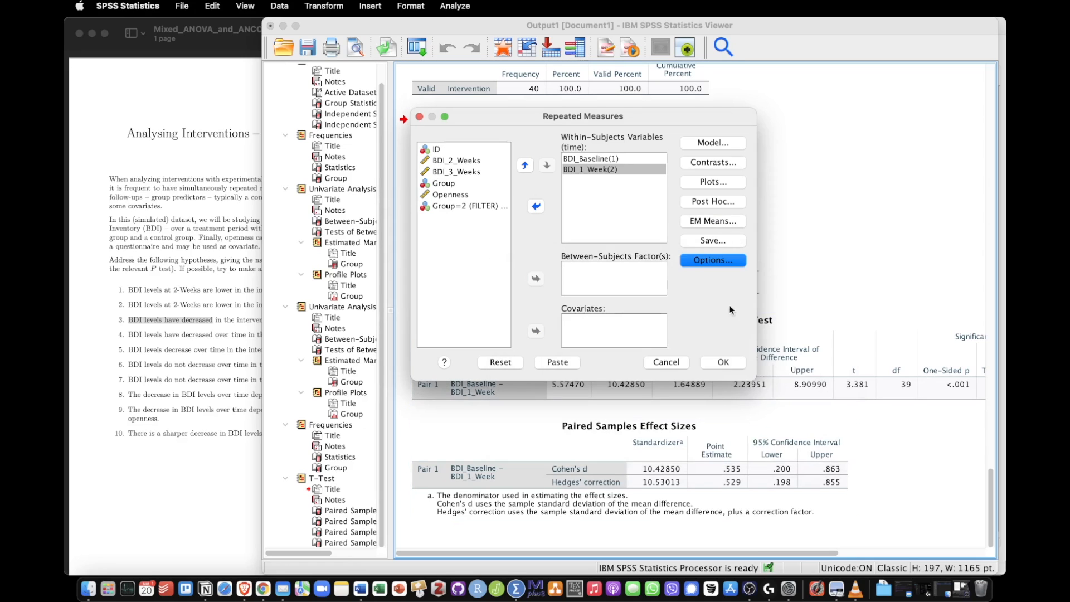
pyautogui.click(723, 363)
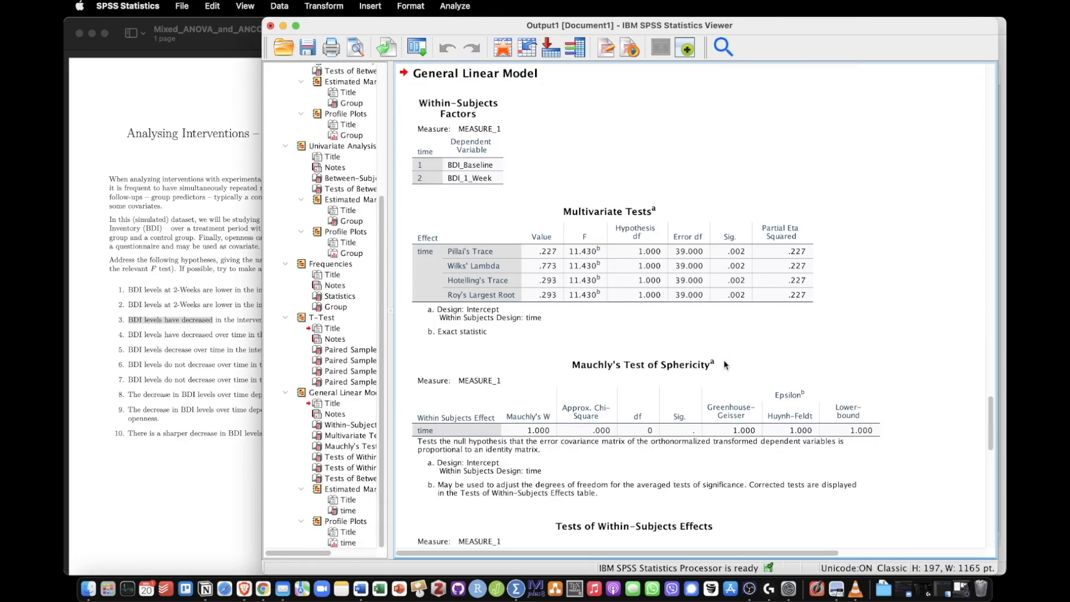
# - Examine the ANOVA output, from the multivariate and sphericity tests to the within-subjects effect of time under Sphericity Assumed
pyautogui.click(725, 365)
pyautogui.scroll(-3, 726, 365)
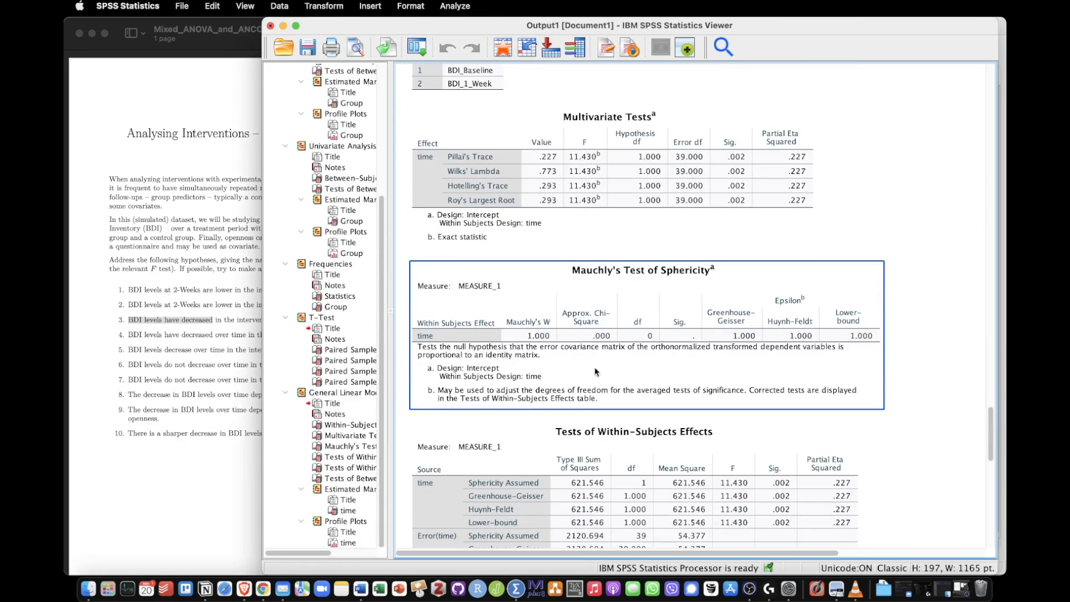
pyautogui.click(892, 380)
pyautogui.scroll(-4, 932, 306)
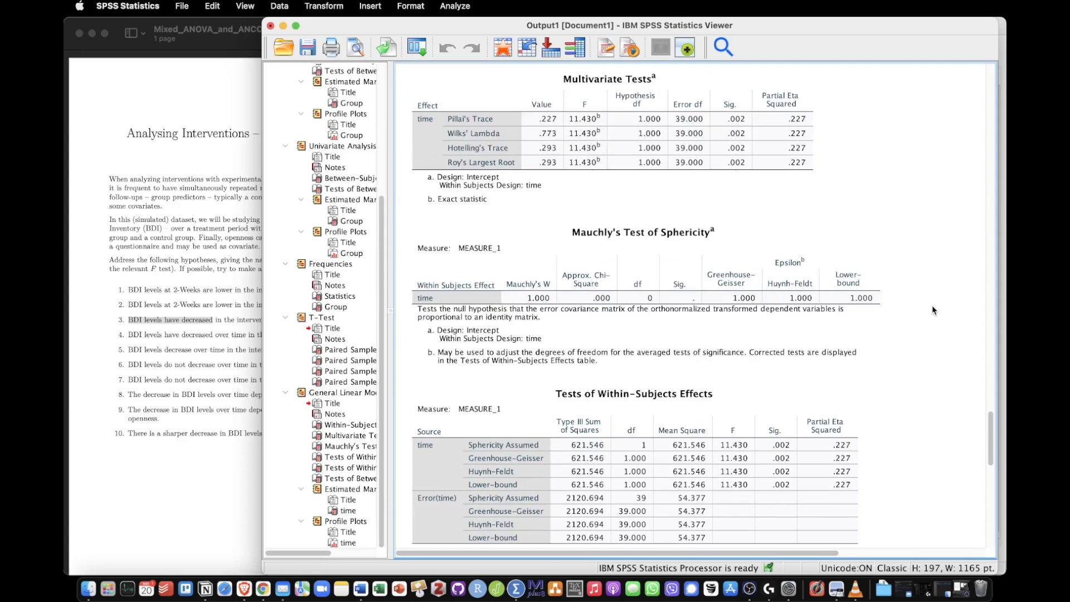
pyautogui.scroll(-6, 932, 306)
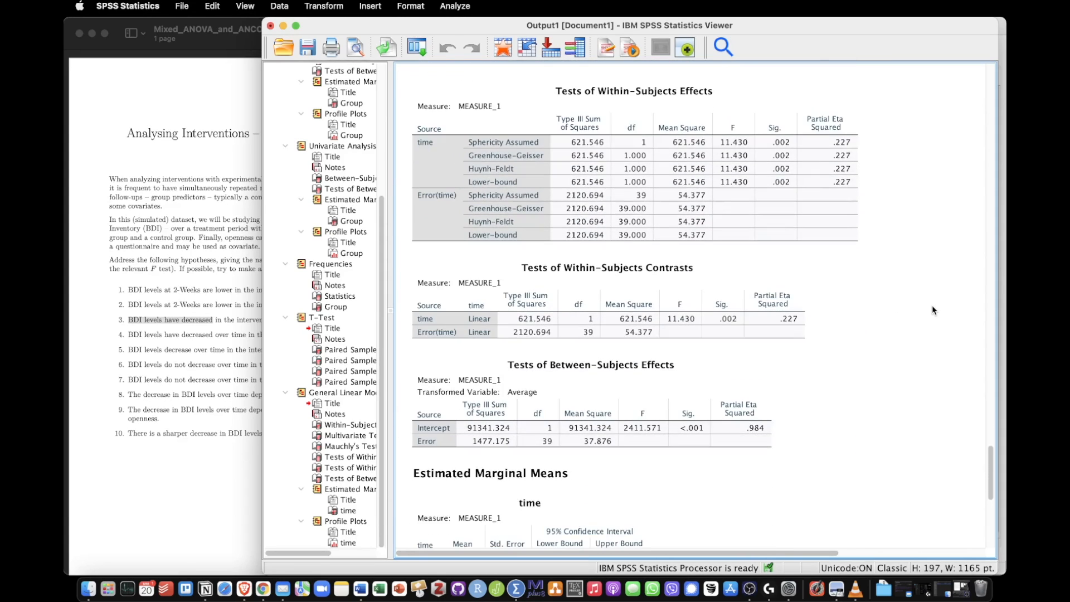
pyautogui.scroll(3, 932, 306)
pyautogui.scroll(-2, 836, 272)
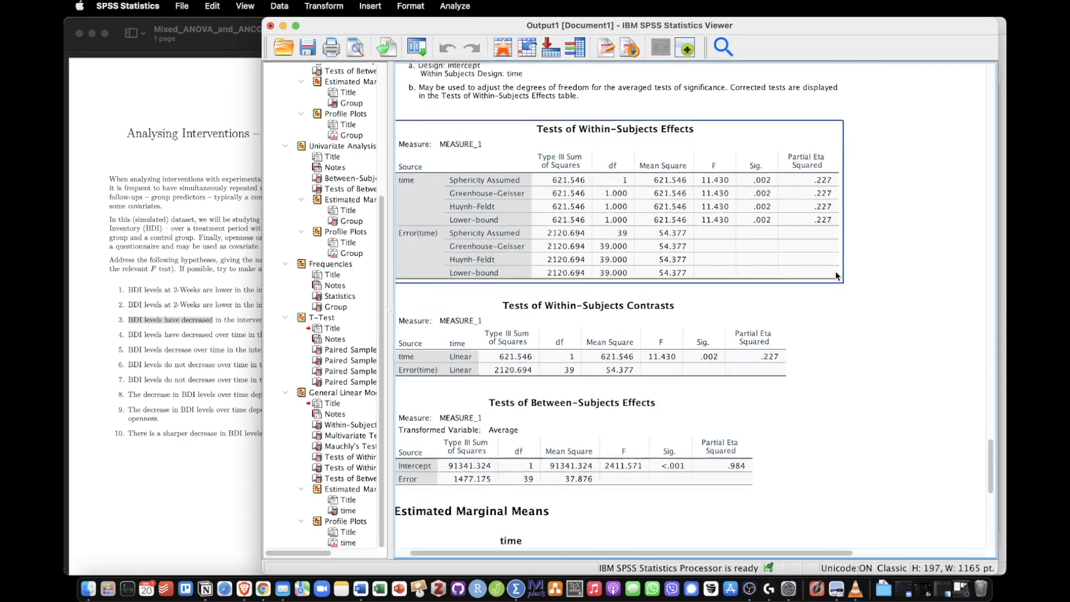
pyautogui.click(563, 181)
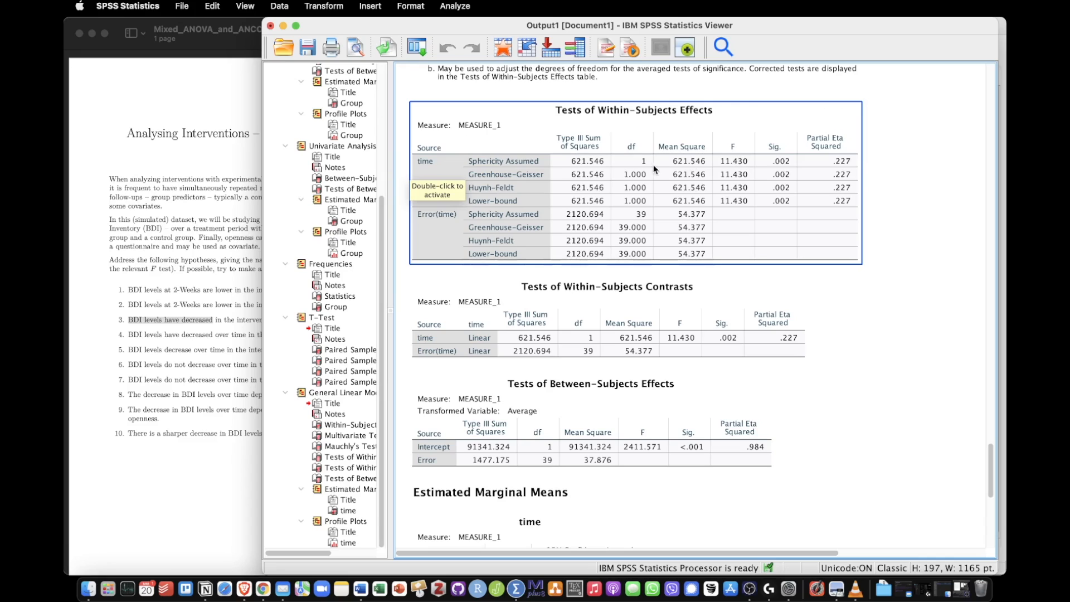
# - Read the exact Sphericity Assumed significance for time in the within-subjects effects table, and return to the paired-samples t test results
pyautogui.doubleClick(782, 165)
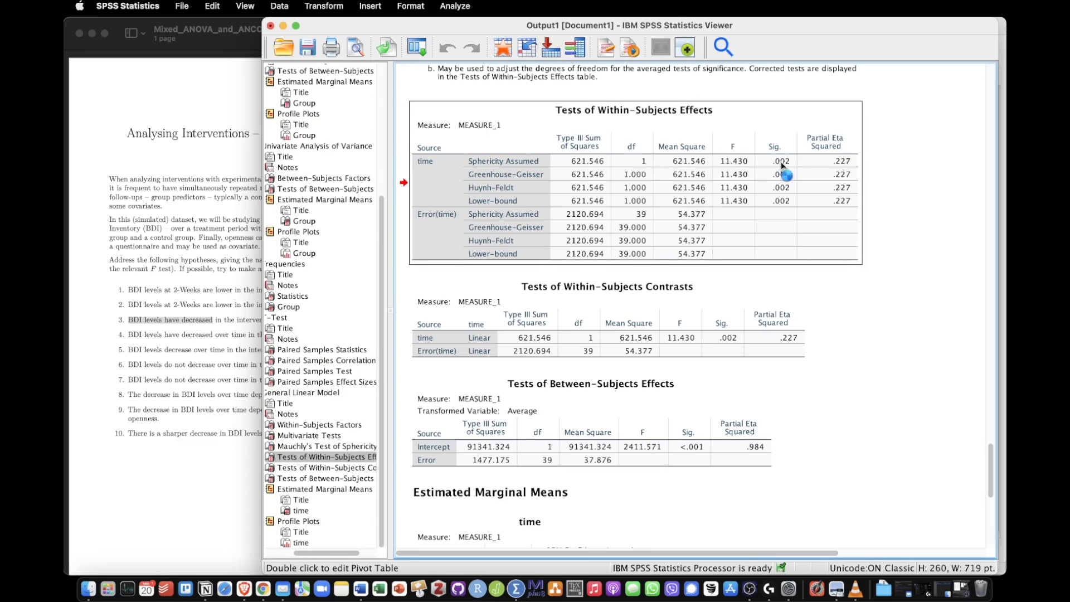
pyautogui.hscroll(5, 413, 268)
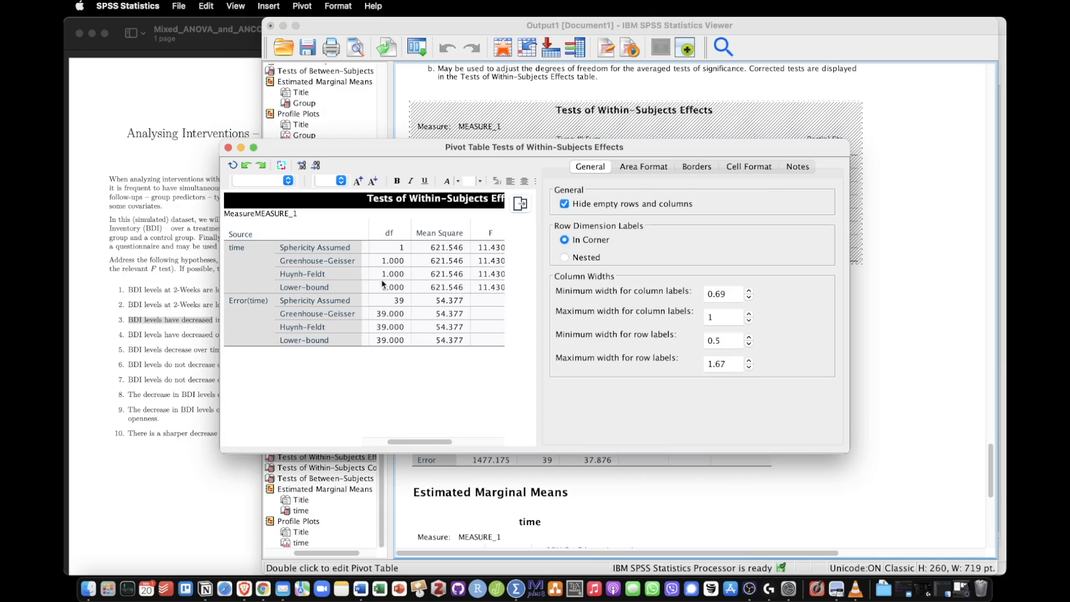
pyautogui.doubleClick(424, 248)
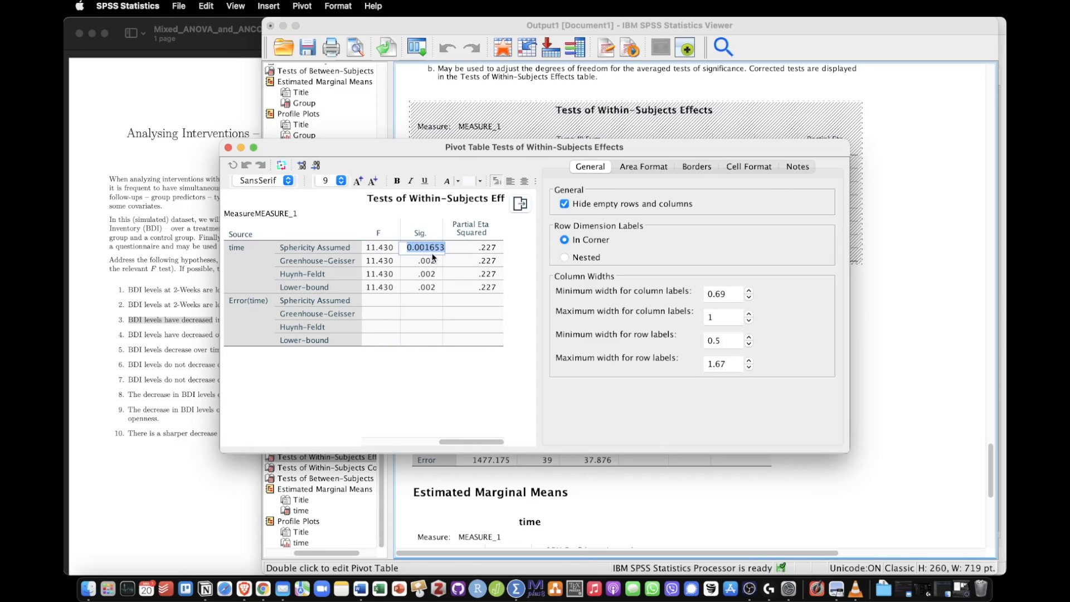
pyautogui.click(228, 149)
pyautogui.scroll(10, 658, 246)
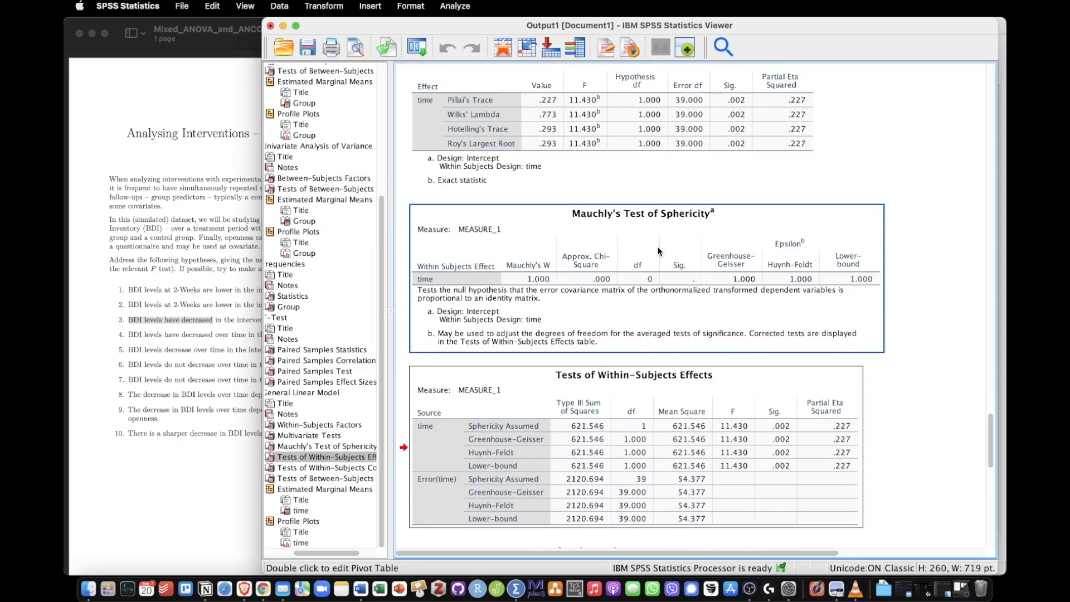
pyautogui.scroll(5, 658, 246)
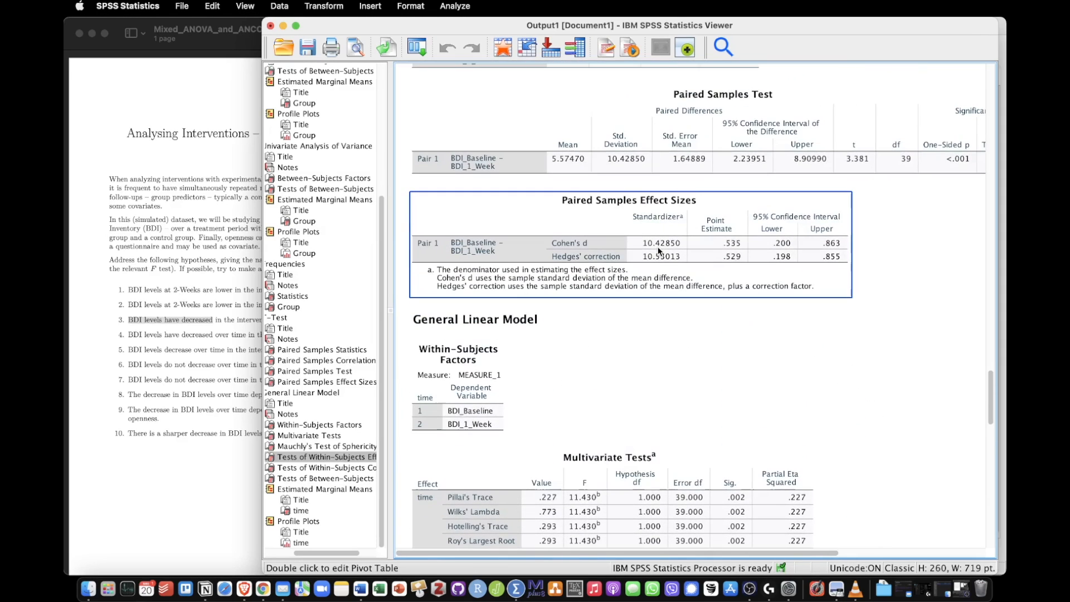
# - Read the exact two-sided p value in the Paired Samples Test table, and close the table editor
pyautogui.hscroll(3, 831, 178)
pyautogui.scroll(-1, 832, 178)
pyautogui.doubleClick(824, 178)
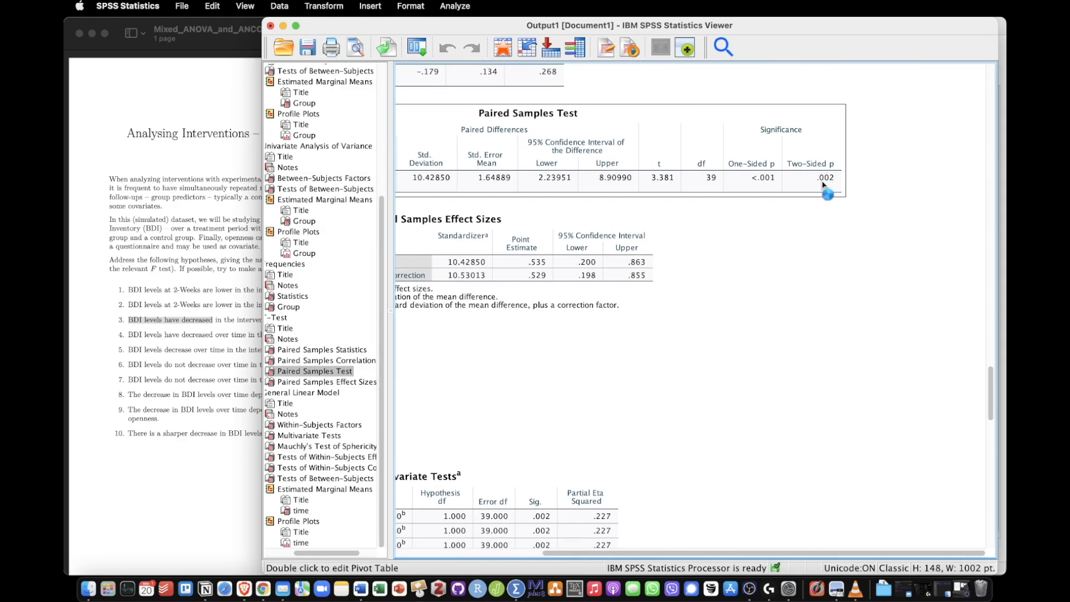
pyautogui.hscroll(10, 422, 249)
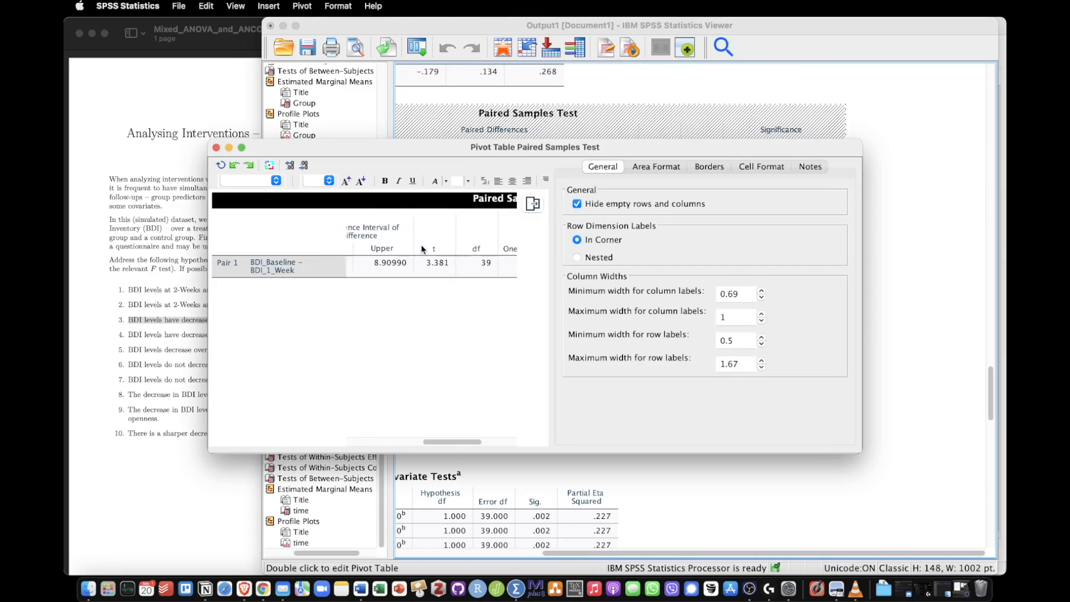
pyautogui.doubleClick(492, 263)
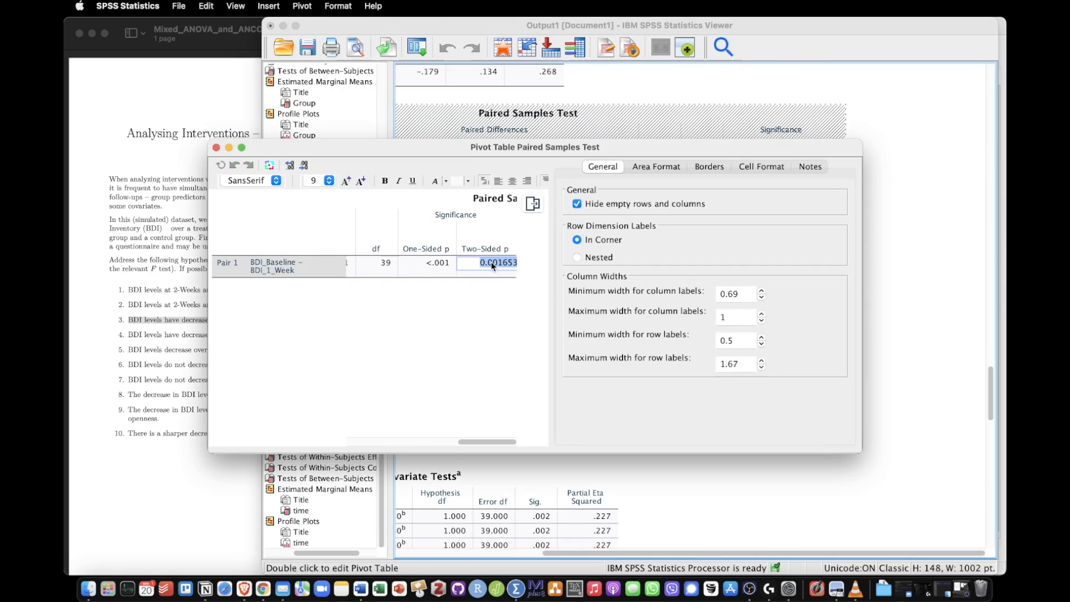
pyautogui.click(216, 149)
# - Examine the repeated-measures output from the multivariate tests and within-subjects effects through to the estimated marginal means and profile plot for time
pyautogui.scroll(-20, 590, 246)
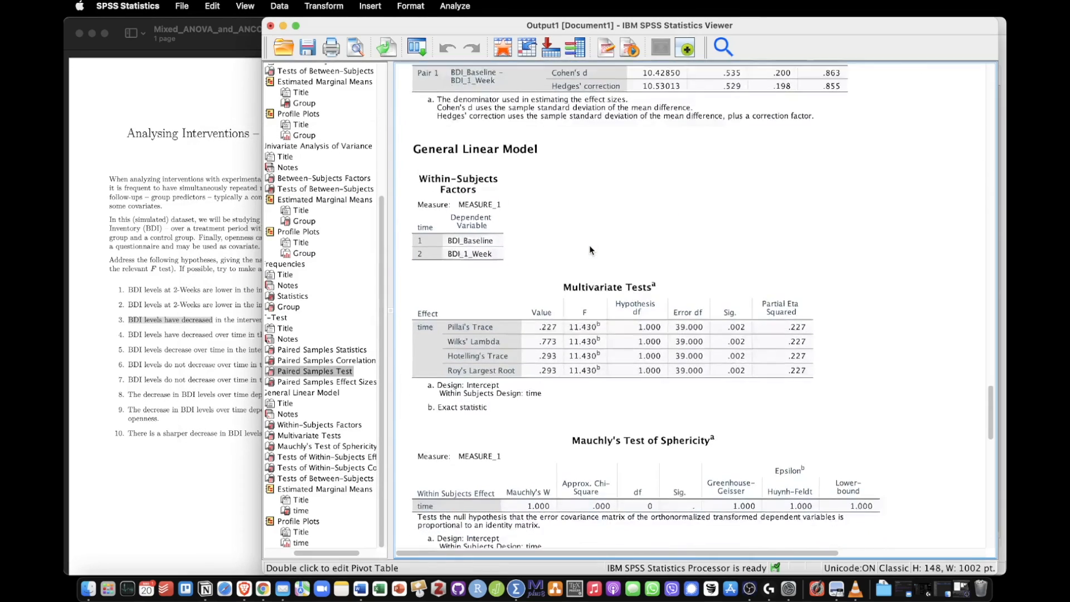
pyautogui.scroll(-3, 590, 248)
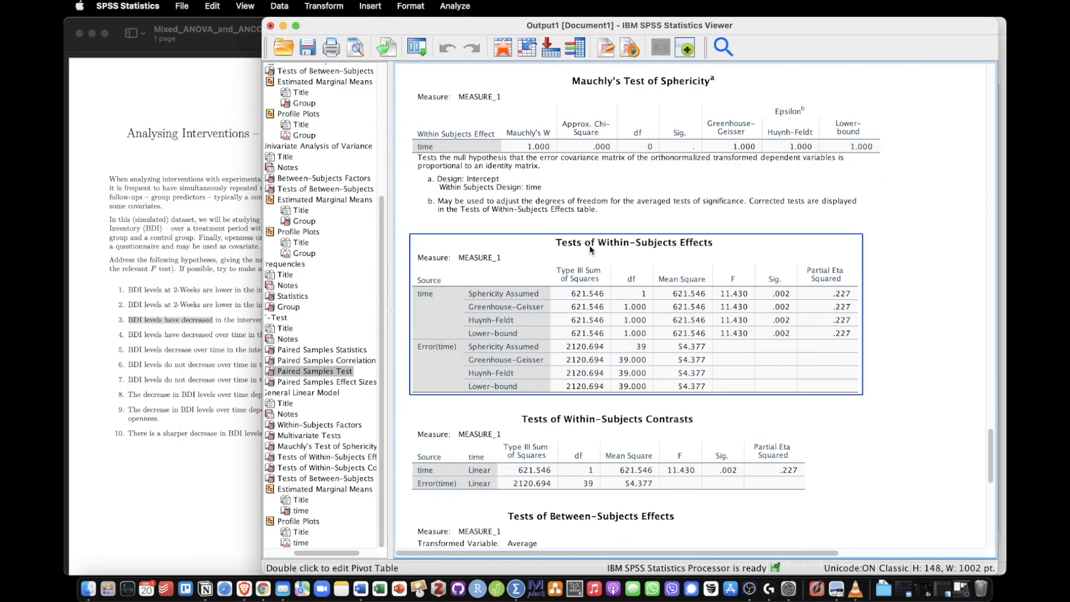
pyautogui.scroll(-6, 590, 248)
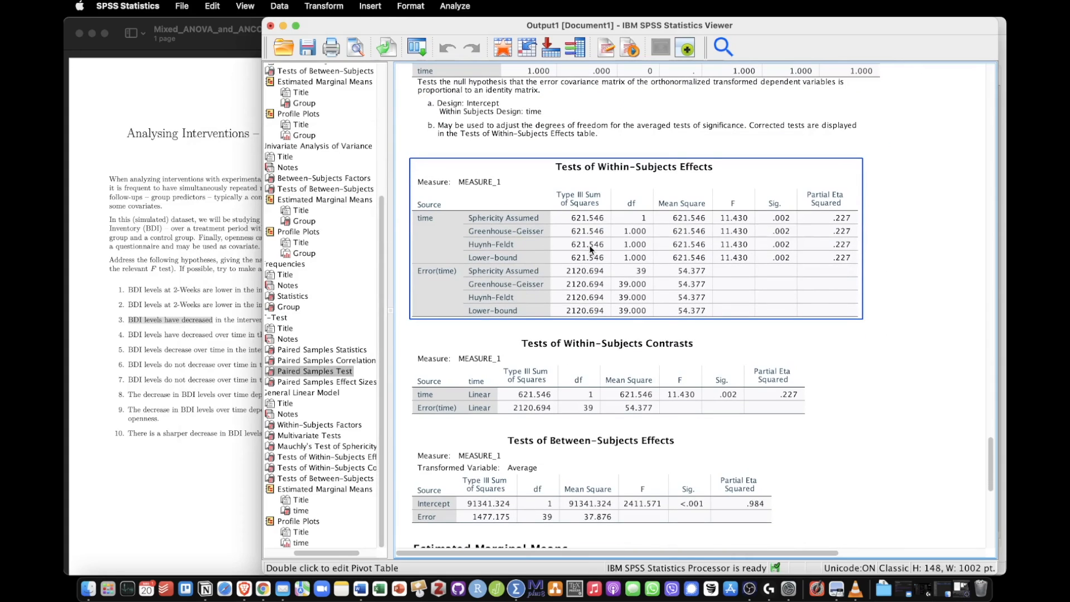
pyautogui.scroll(-20, 590, 245)
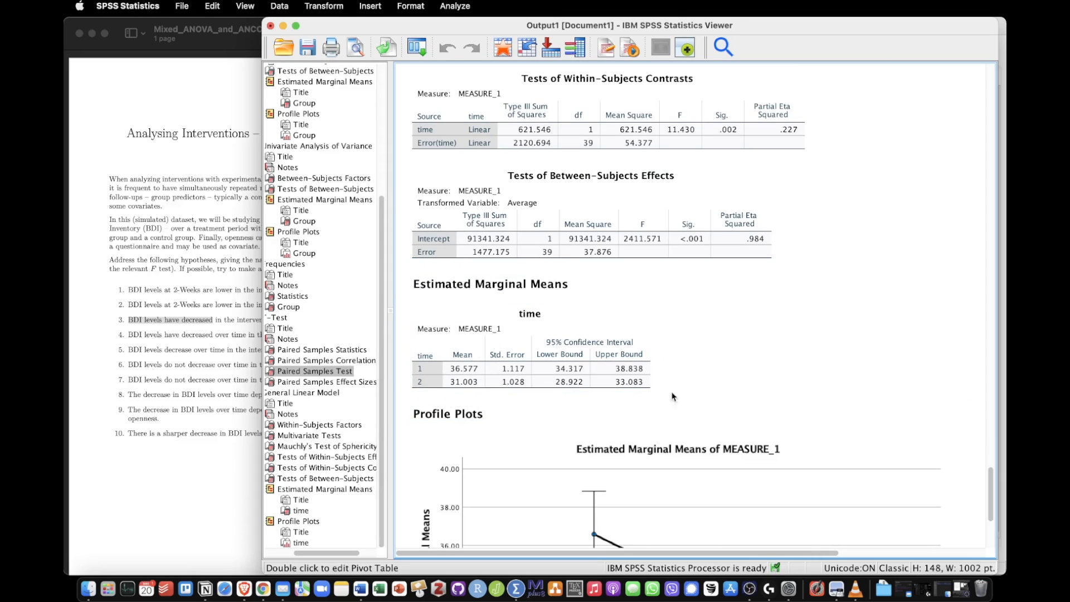
pyautogui.scroll(-8, 739, 333)
pyautogui.scroll(-5, 739, 333)
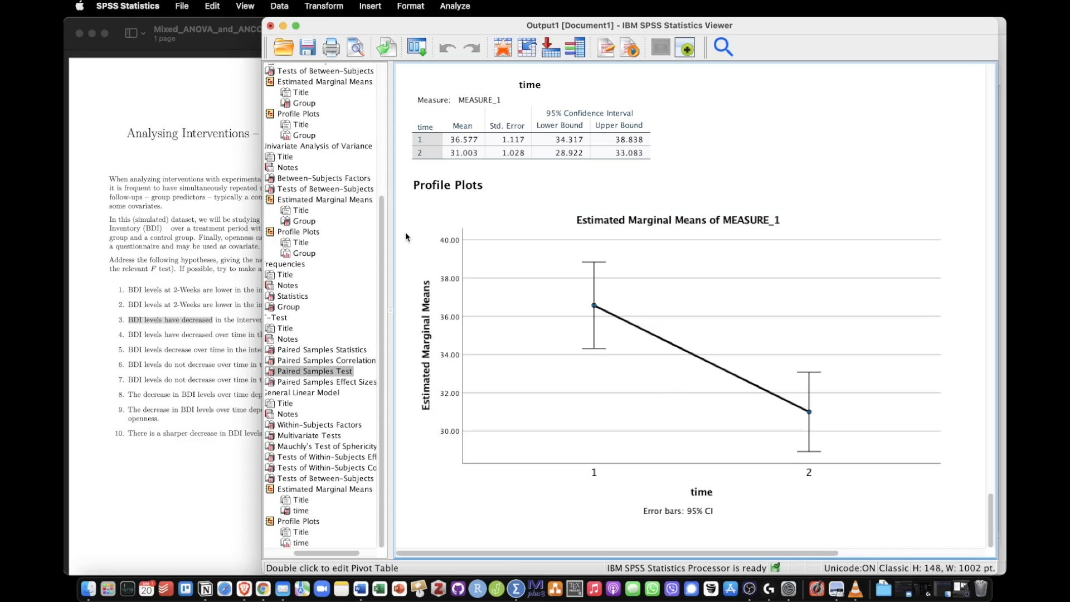
# - Clear the highlight on hypothesis 3 in the exercise PDF, and review the within-subjects effects and Mauchly's sphericity tables in the SPSS output
pyautogui.click(165, 301)
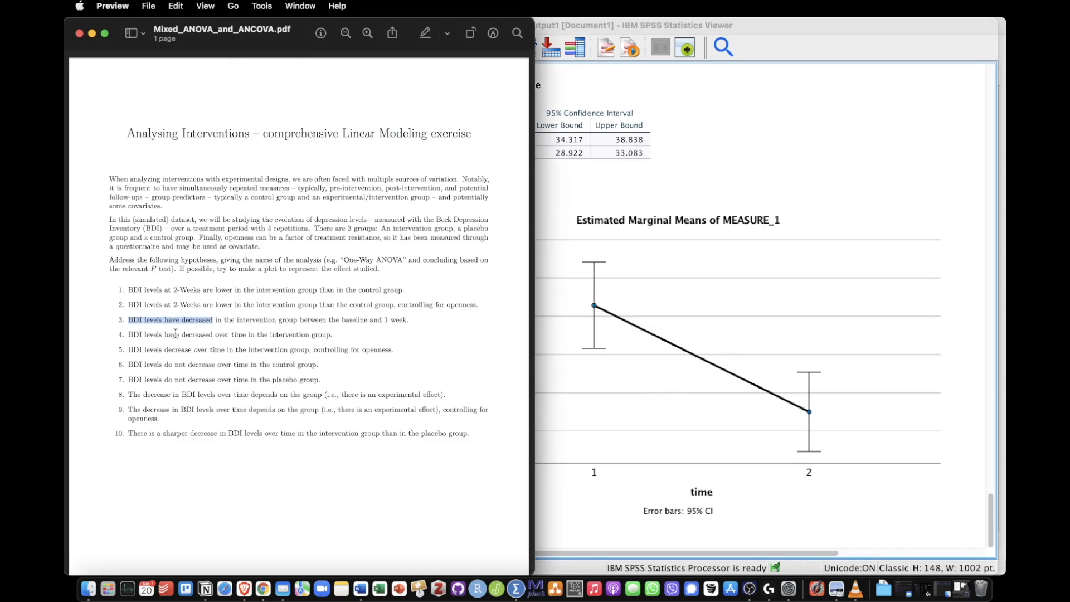
pyautogui.click(174, 330)
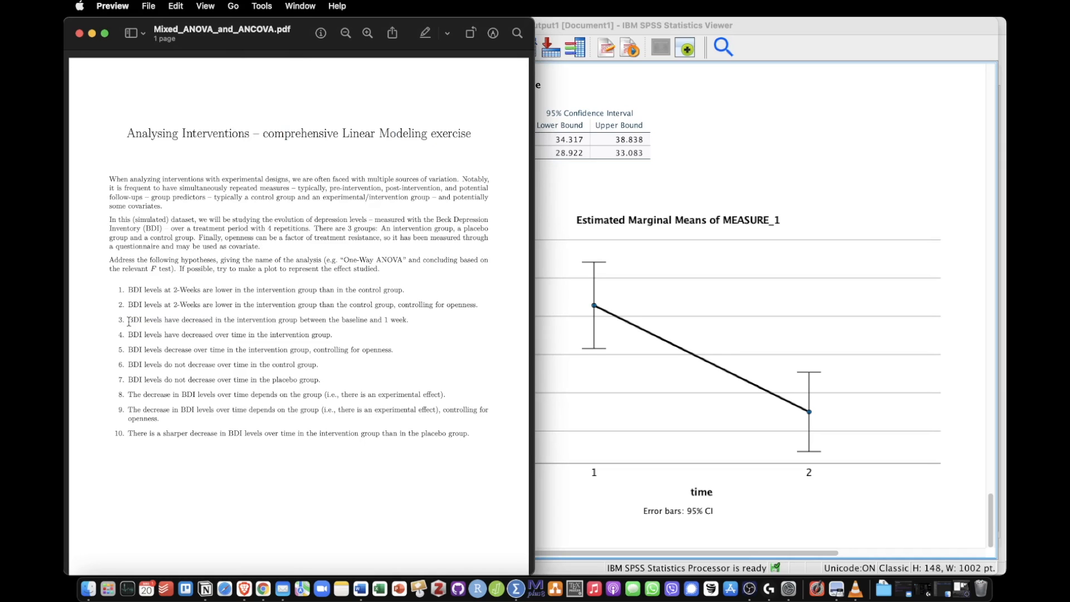
pyautogui.scroll(5, 745, 219)
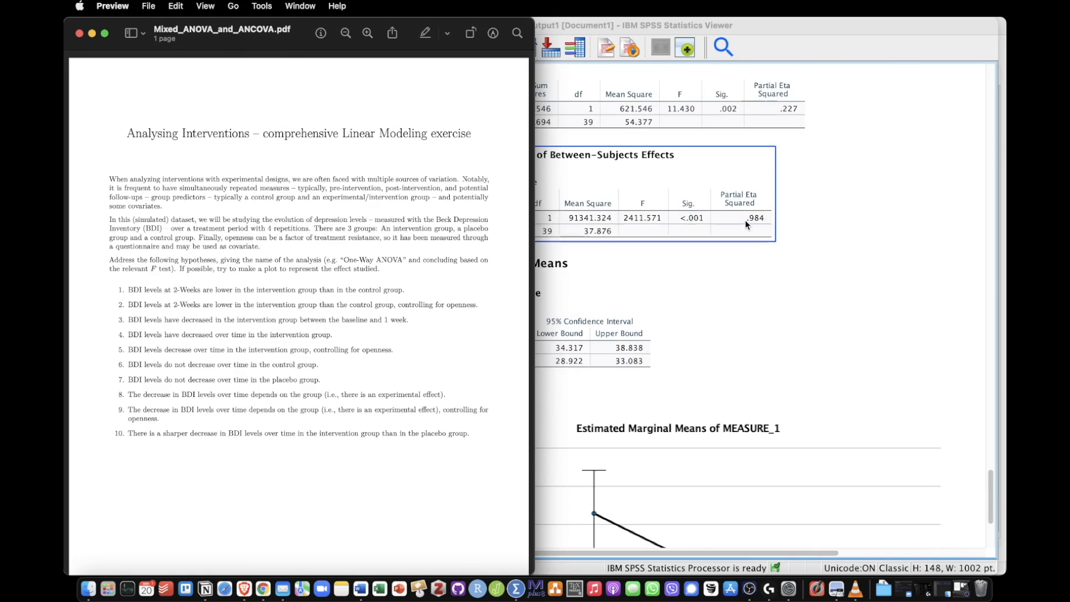
pyautogui.click(804, 246)
pyautogui.scroll(10, 827, 236)
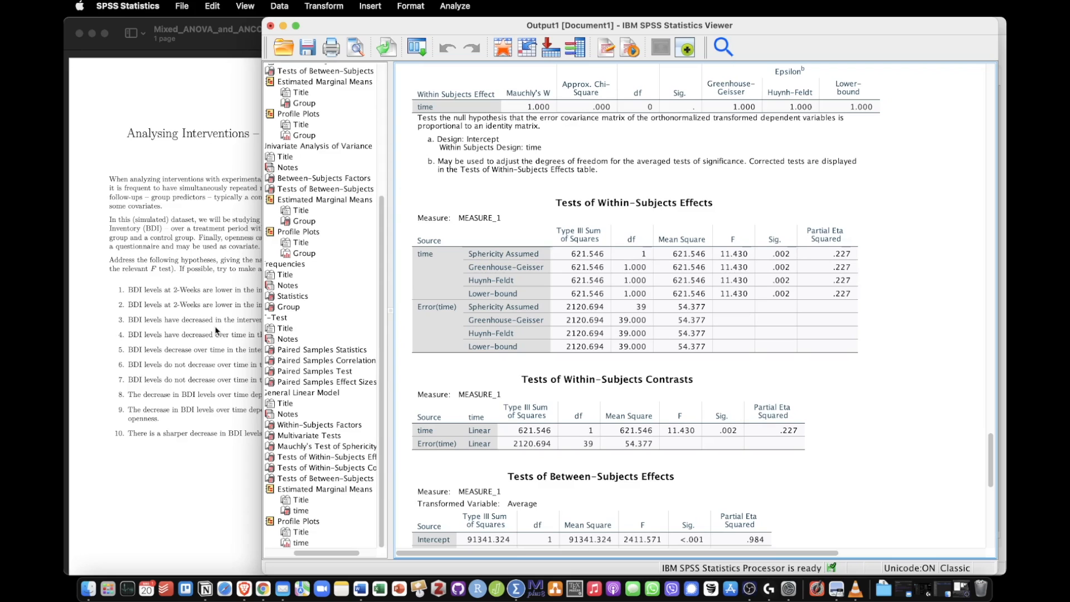
pyautogui.click(515, 337)
pyautogui.scroll(3, 515, 337)
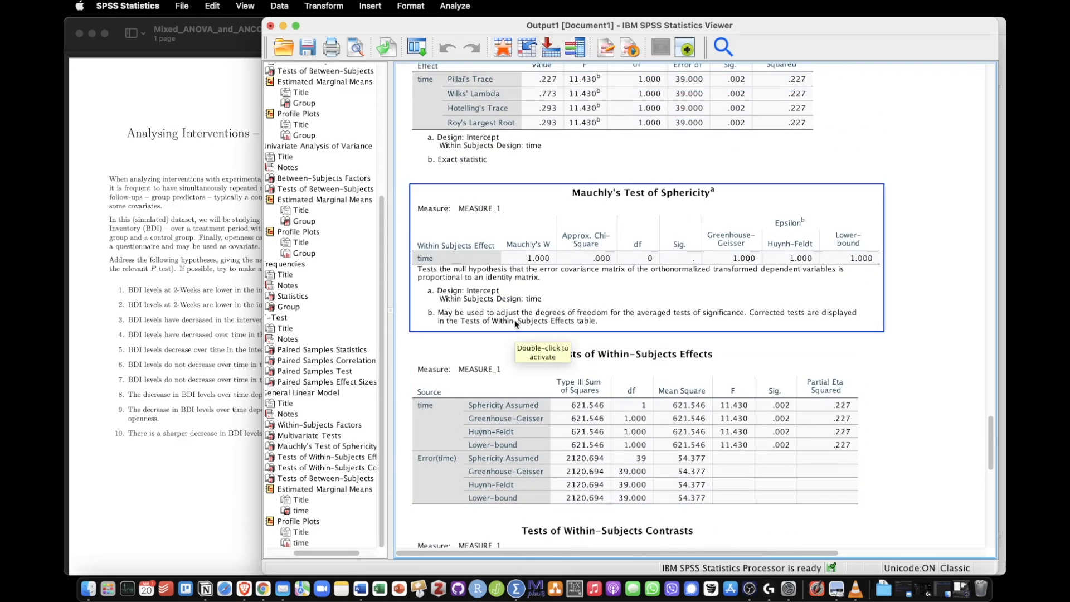
# - In the exercise PDF, highlight hypothesis 4 and compare its wording "over time" with "between the baseline and 1 week" in hypothesis 3
pyautogui.click(159, 336)
pyautogui.moveTo(130, 335); pyautogui.dragTo(335, 334)
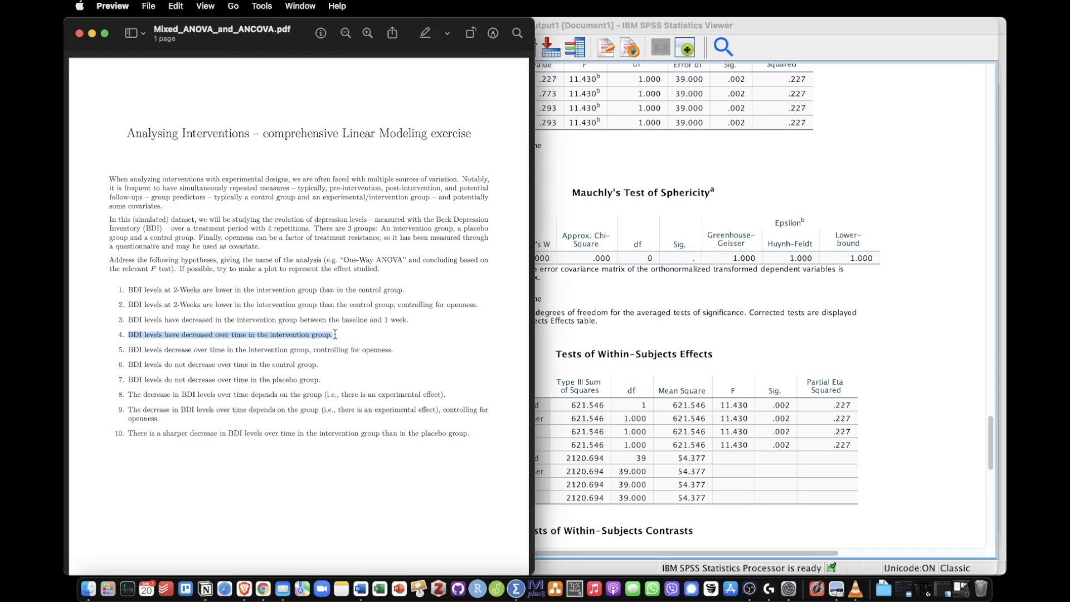
pyautogui.click(310, 325)
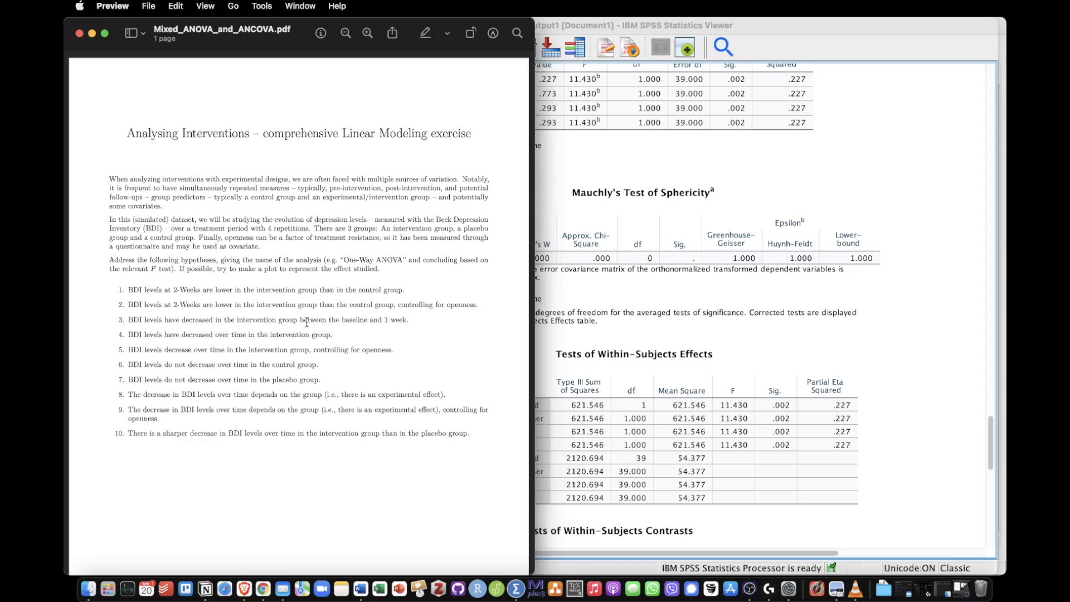
pyautogui.moveTo(301, 320); pyautogui.dragTo(414, 319)
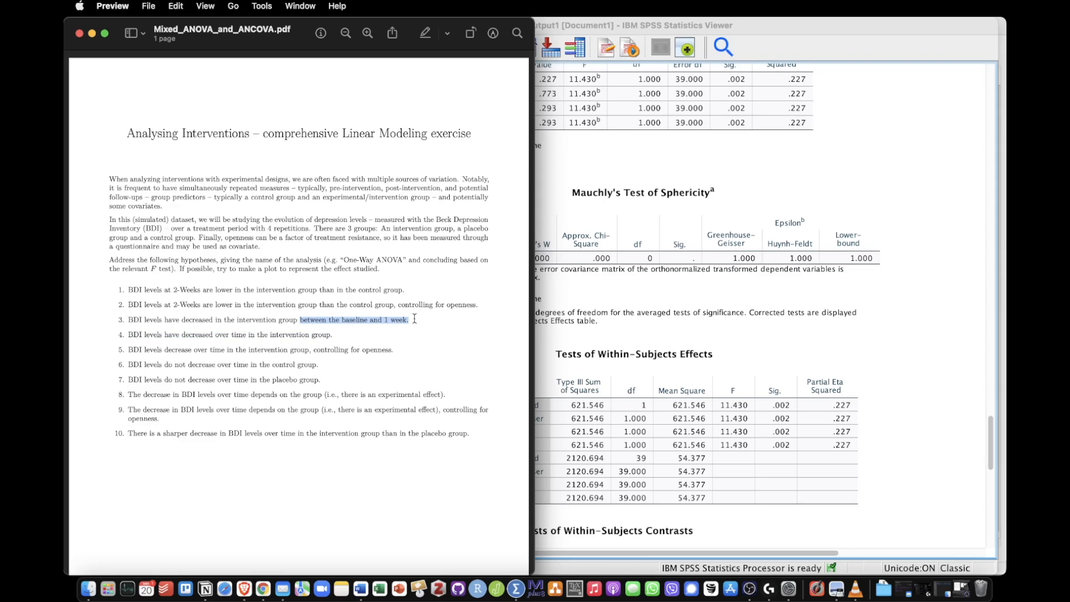
pyautogui.moveTo(215, 335); pyautogui.dragTo(247, 335)
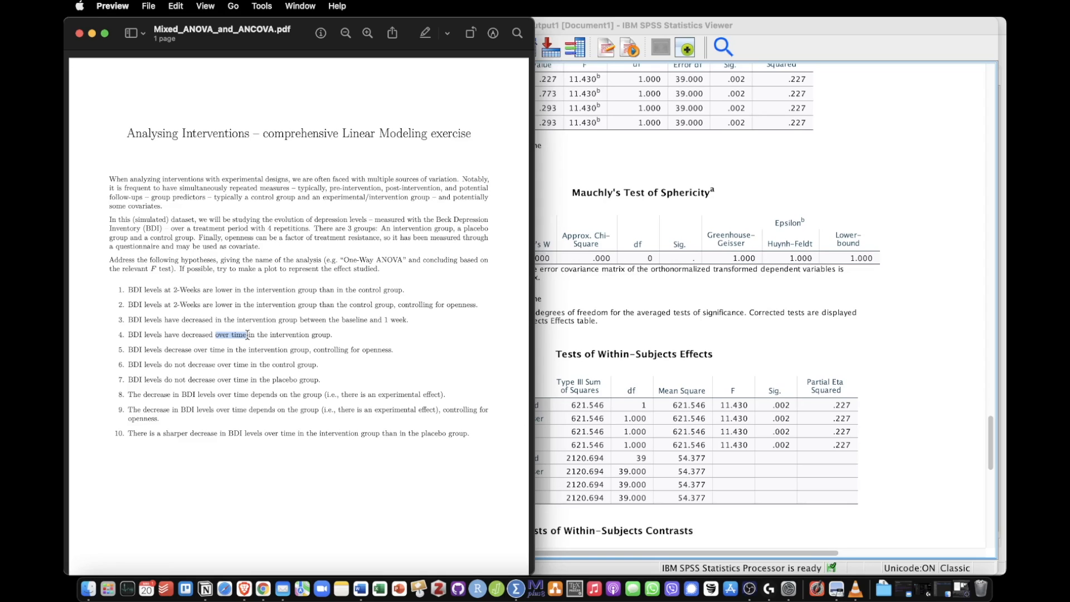
# - Switch back to SPSS, start a new repeated-measures general linear model, and change the within-subject factor time to 4 levels
pyautogui.click(922, 188)
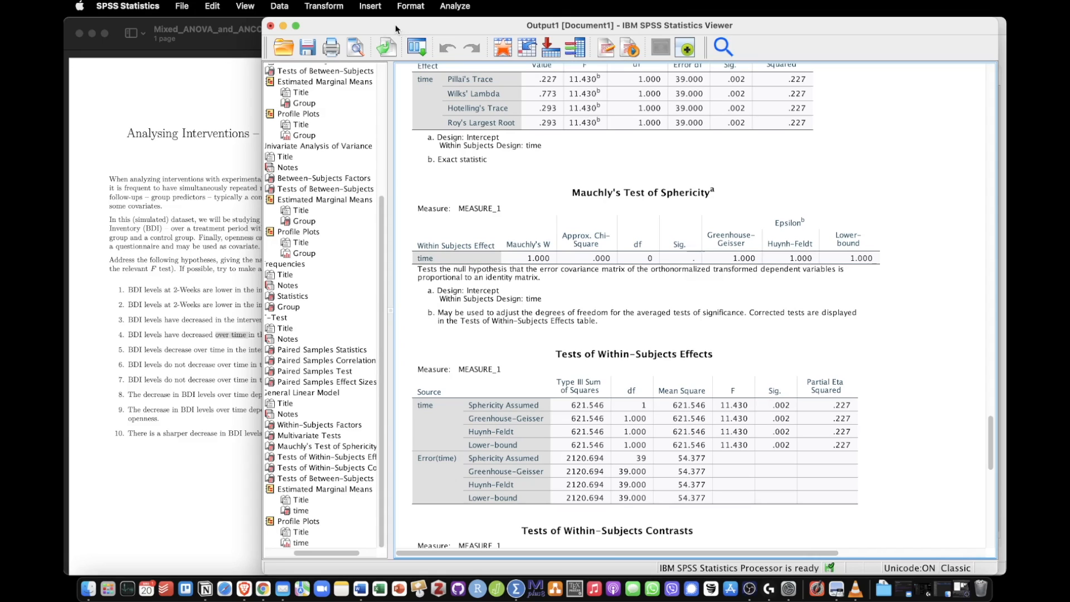
pyautogui.click(453, 6)
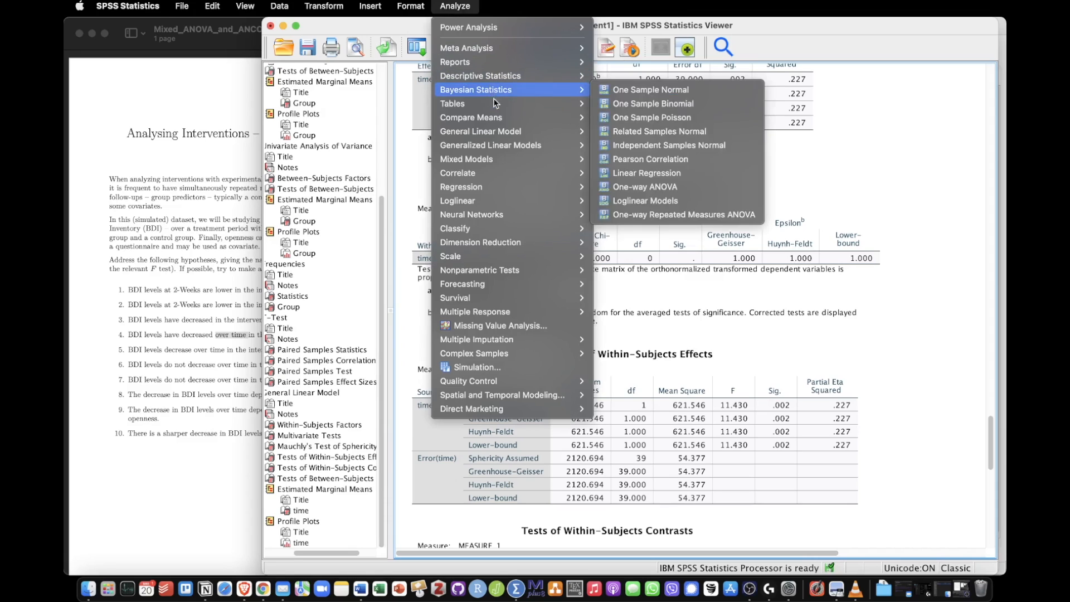
pyautogui.moveTo(512, 134)
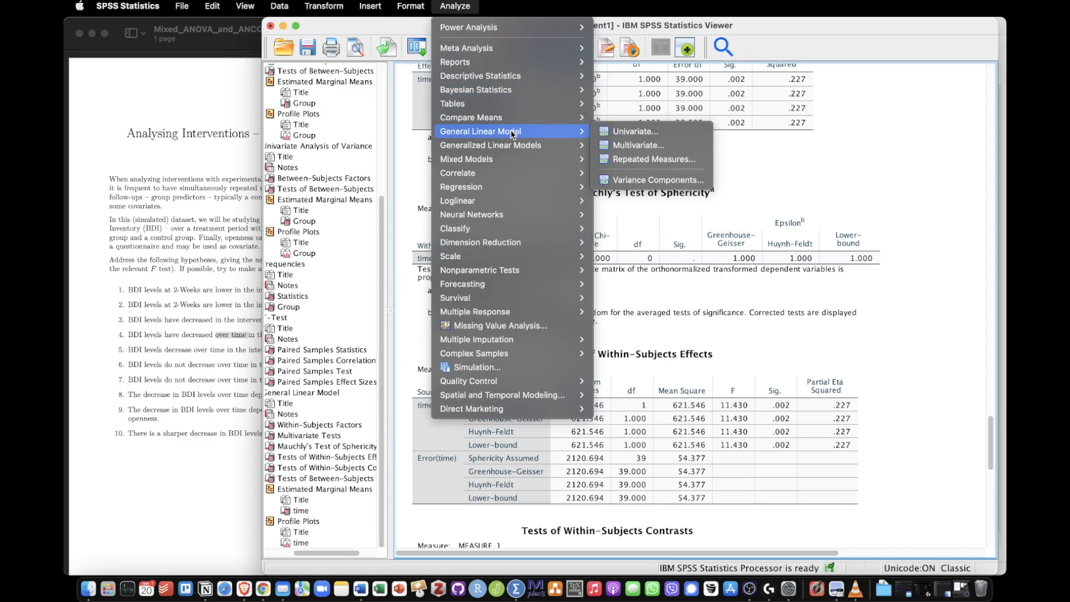
pyautogui.click(693, 161)
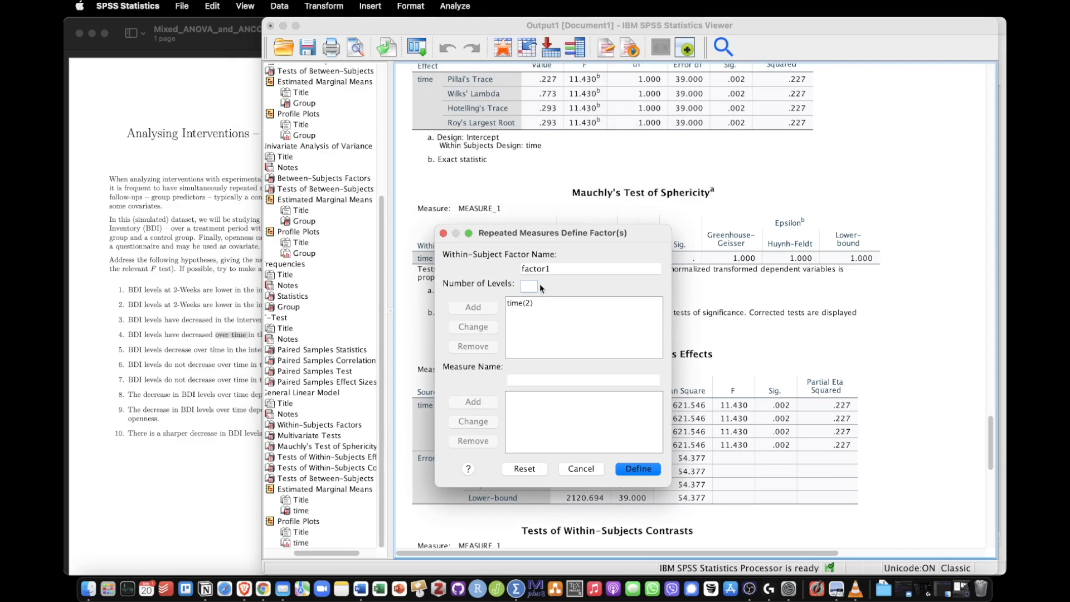
pyautogui.click(527, 303)
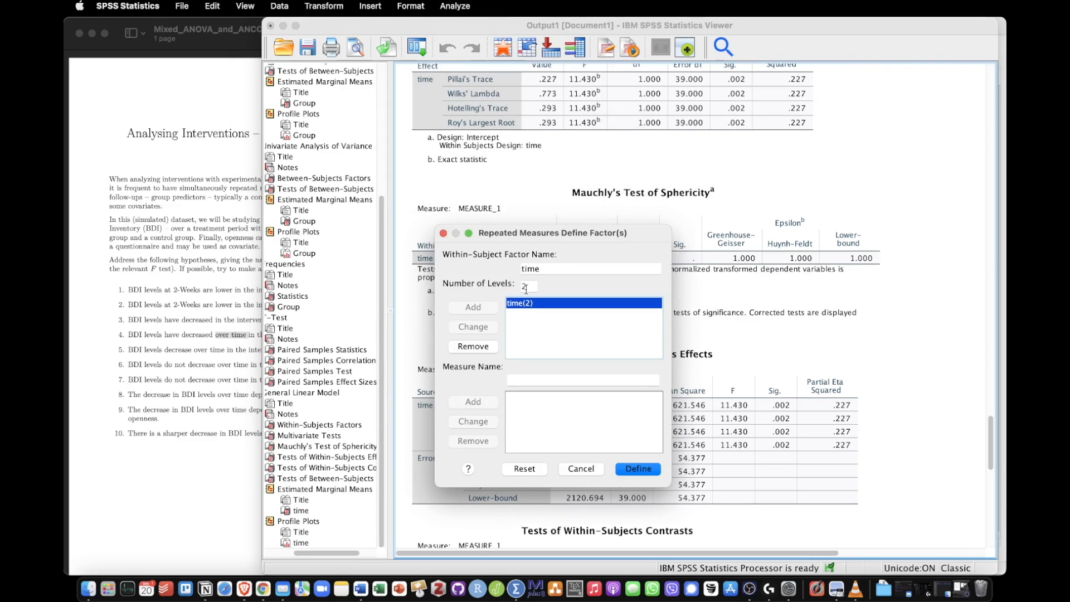
pyautogui.click(529, 286)
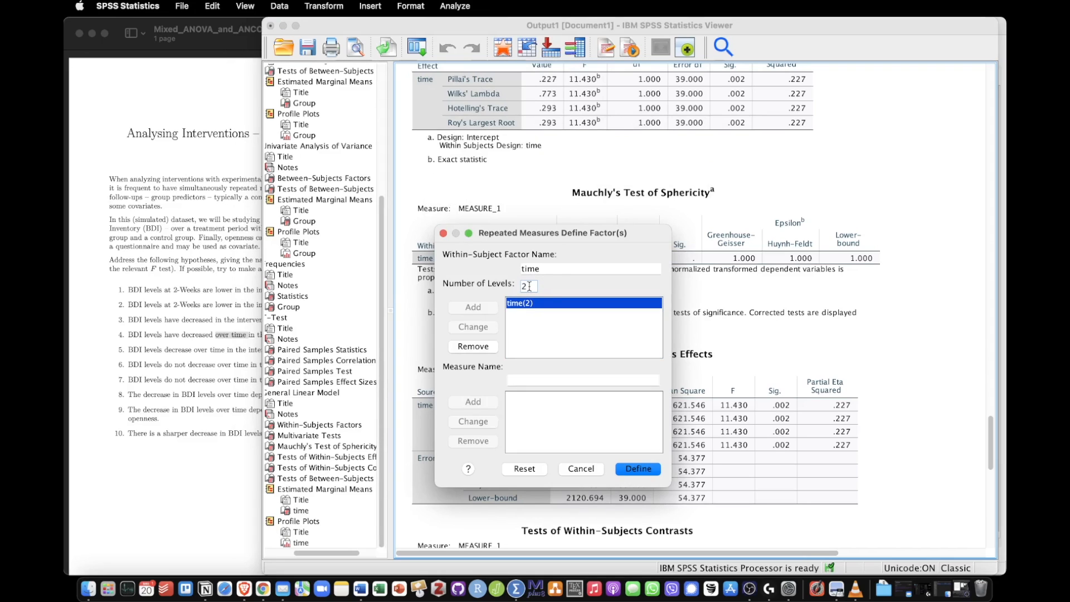
pyautogui.press('BackSpace')
pyautogui.write('4')
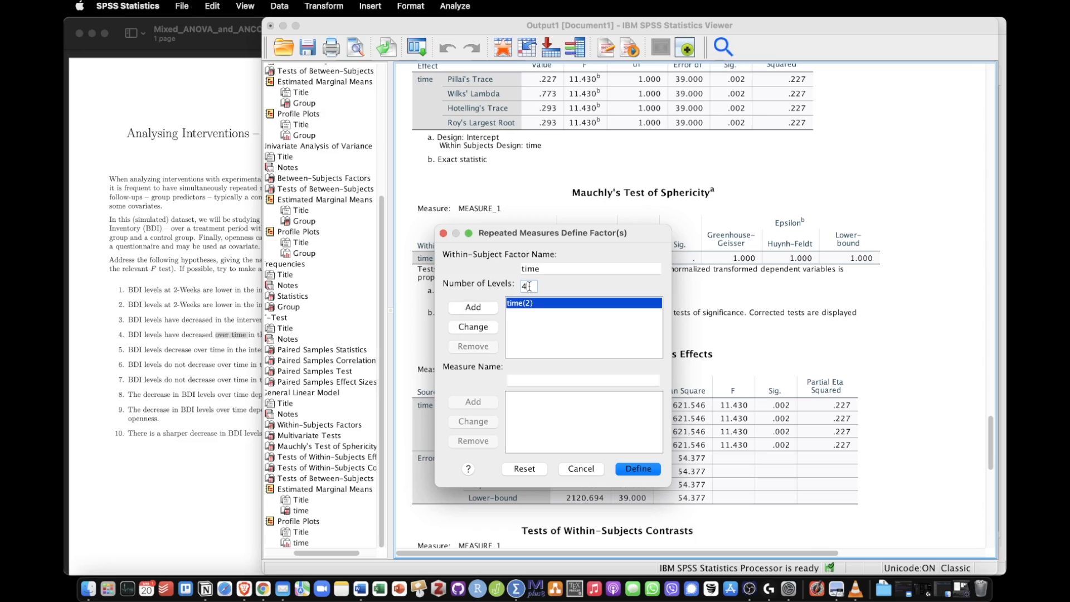
pyautogui.click(492, 326)
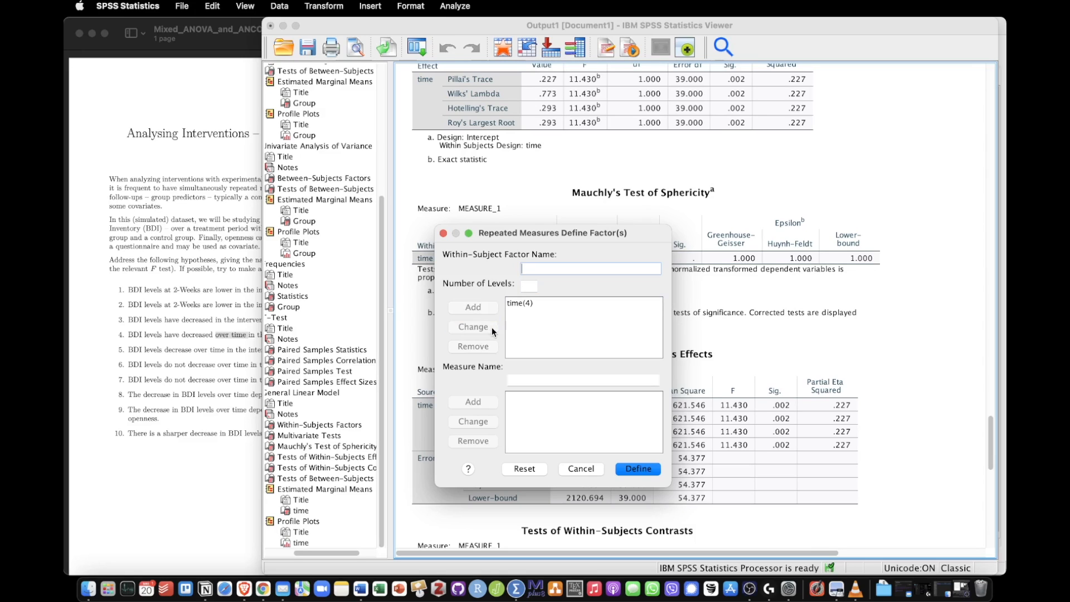
# - Remove the within-subject factor and add it again as time with 4 levels
pyautogui.click(533, 304)
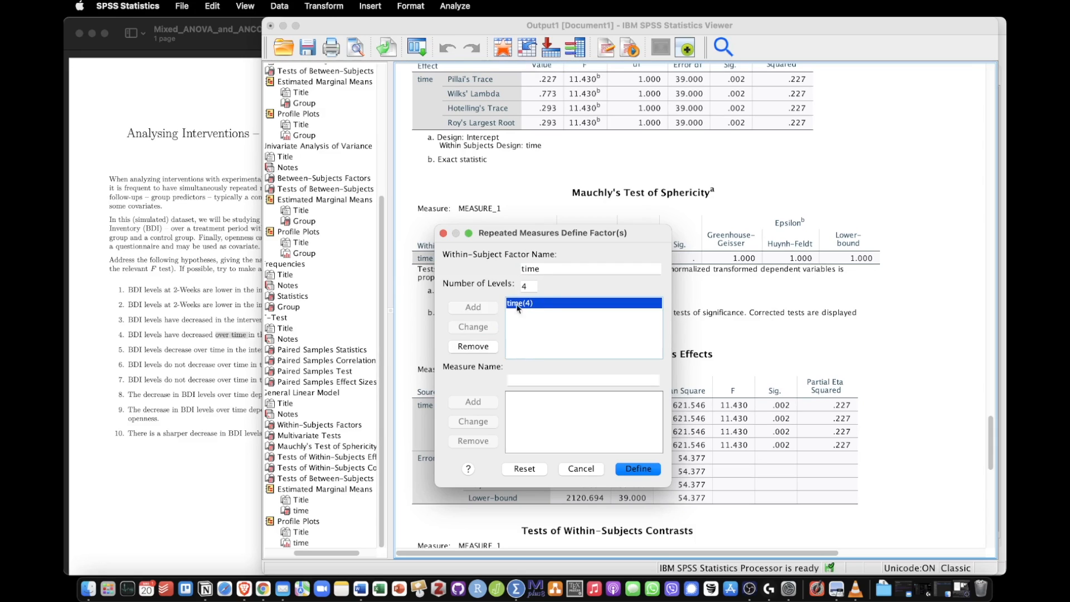
pyautogui.click(490, 351)
pyautogui.click(542, 268)
pyautogui.write('time')
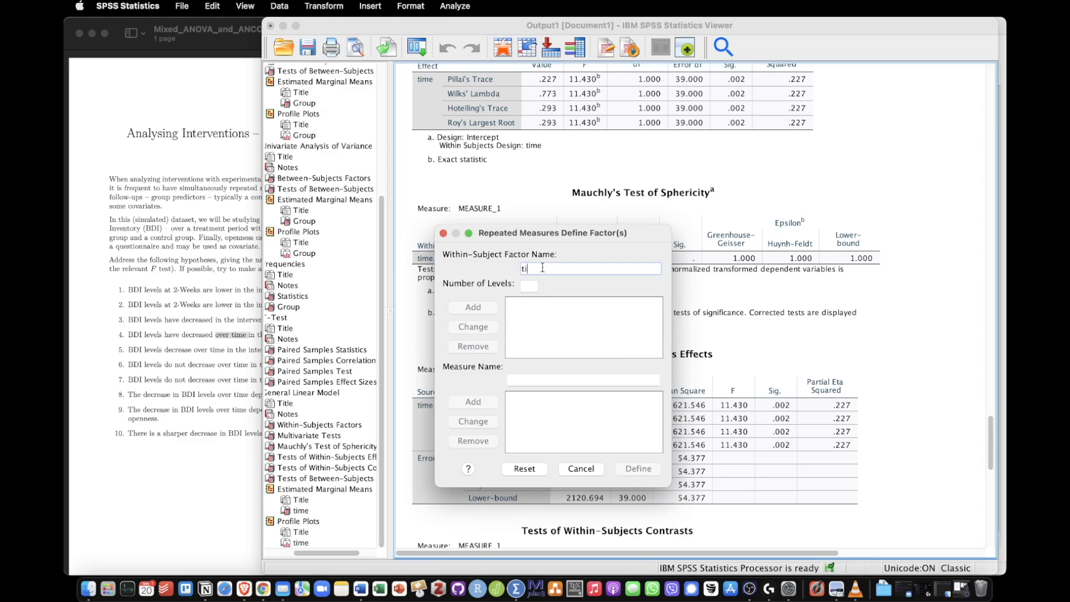
pyautogui.click(528, 288)
pyautogui.write('4')
pyautogui.click(485, 310)
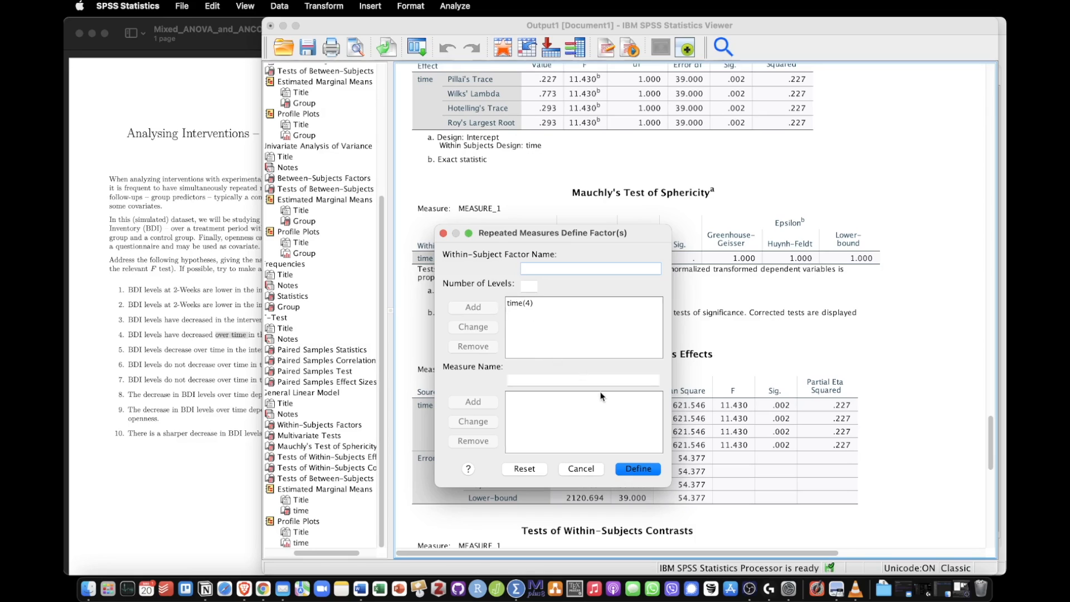
# - Proceed to the model definition, reset it, and assign BDI_Baseline, BDI_1_Week, BDI_2_Weeks and BDI_3_Weeks to time levels 1 to 4
pyautogui.click(653, 470)
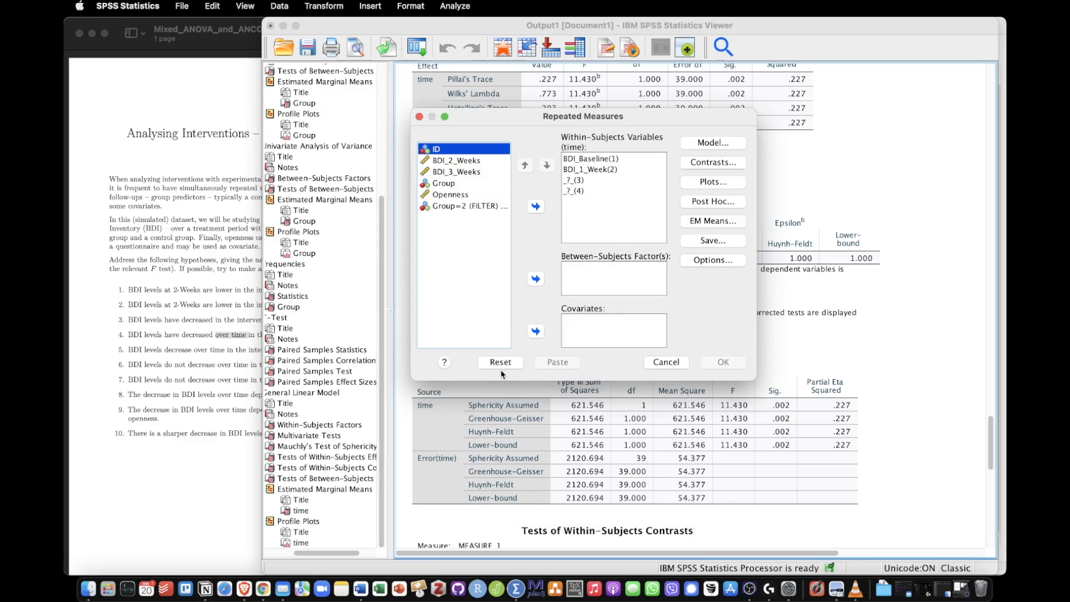
pyautogui.click(481, 362)
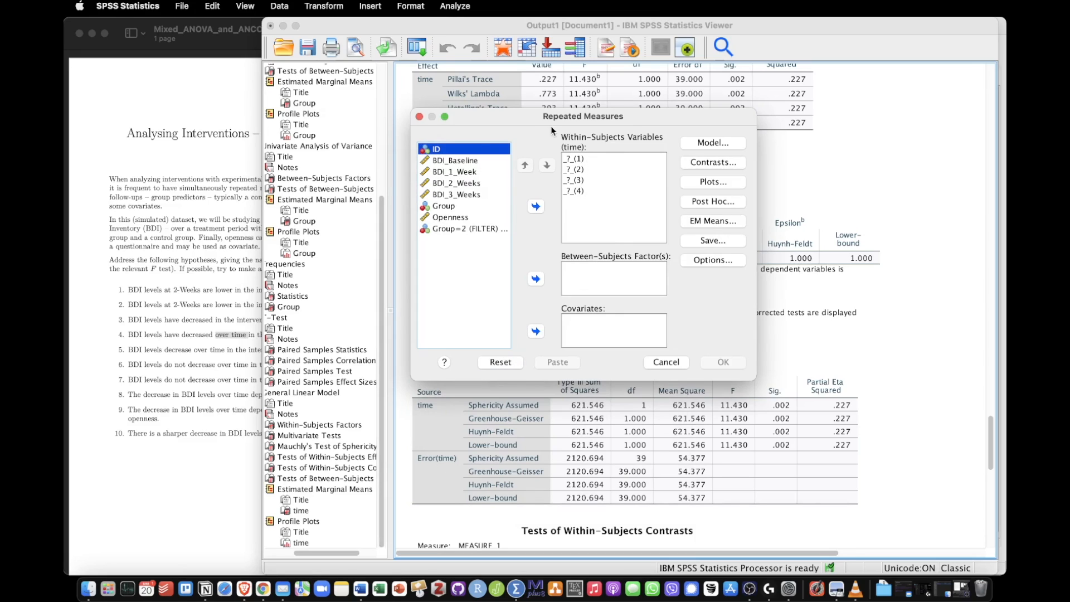
pyautogui.click(471, 160)
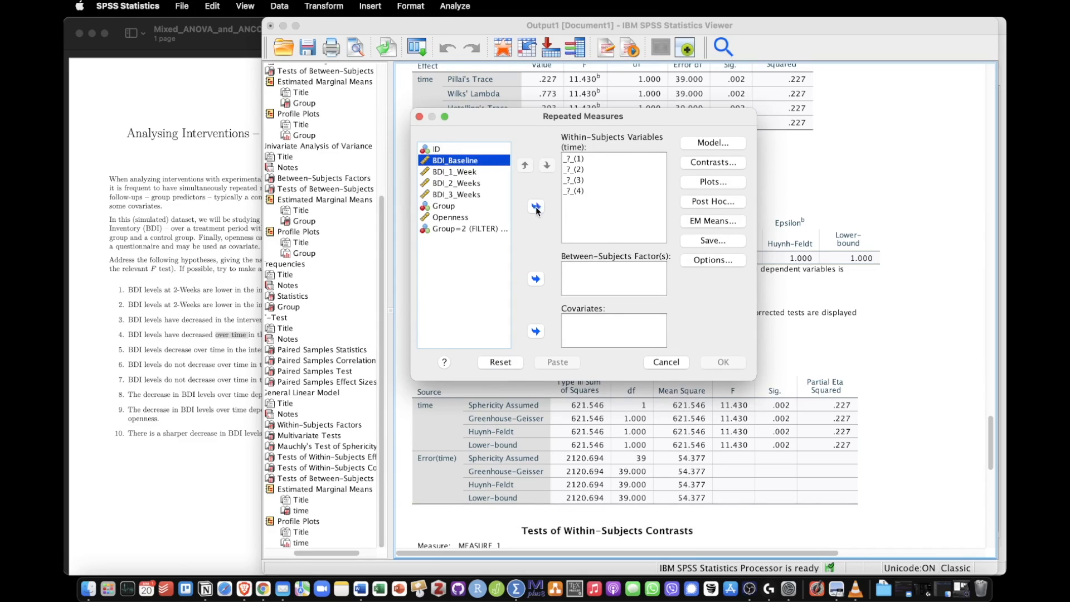
pyautogui.click(536, 207)
pyautogui.click(471, 160)
pyautogui.click(535, 206)
pyautogui.click(468, 160)
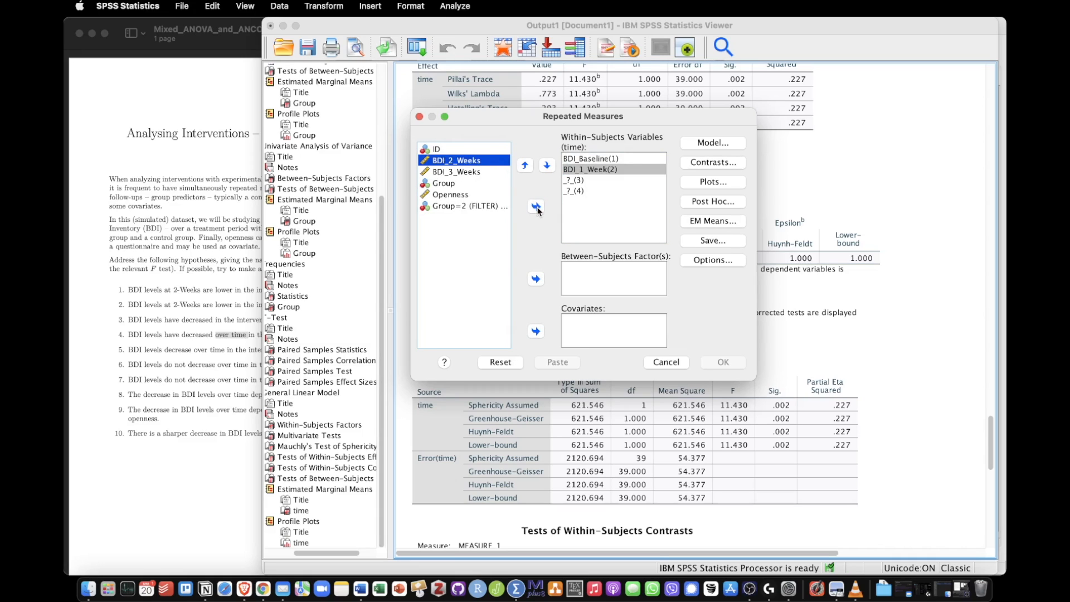
pyautogui.click(535, 206)
pyautogui.click(472, 160)
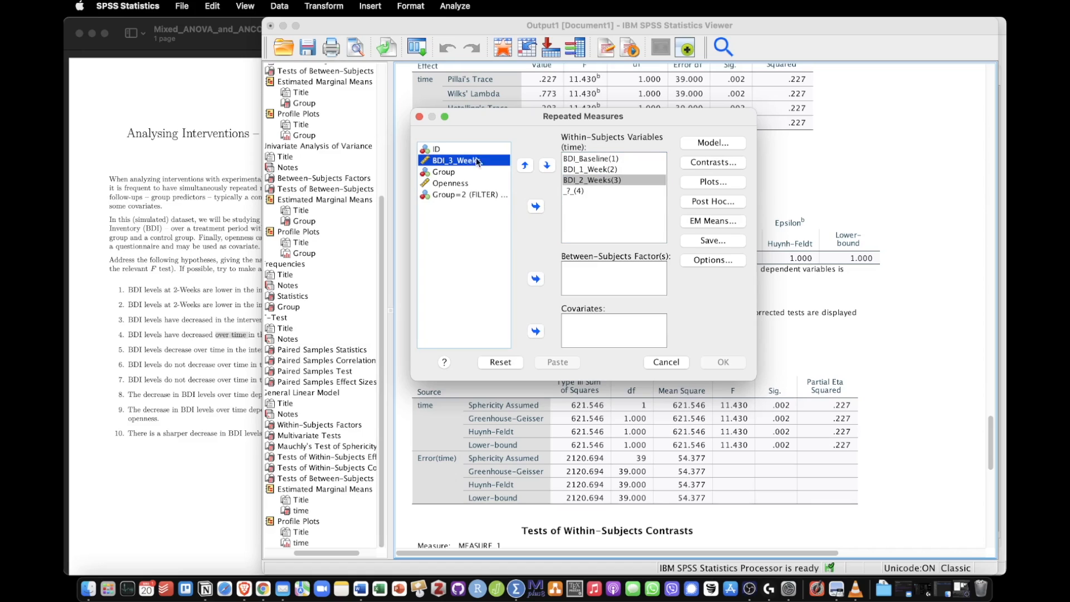
pyautogui.click(536, 207)
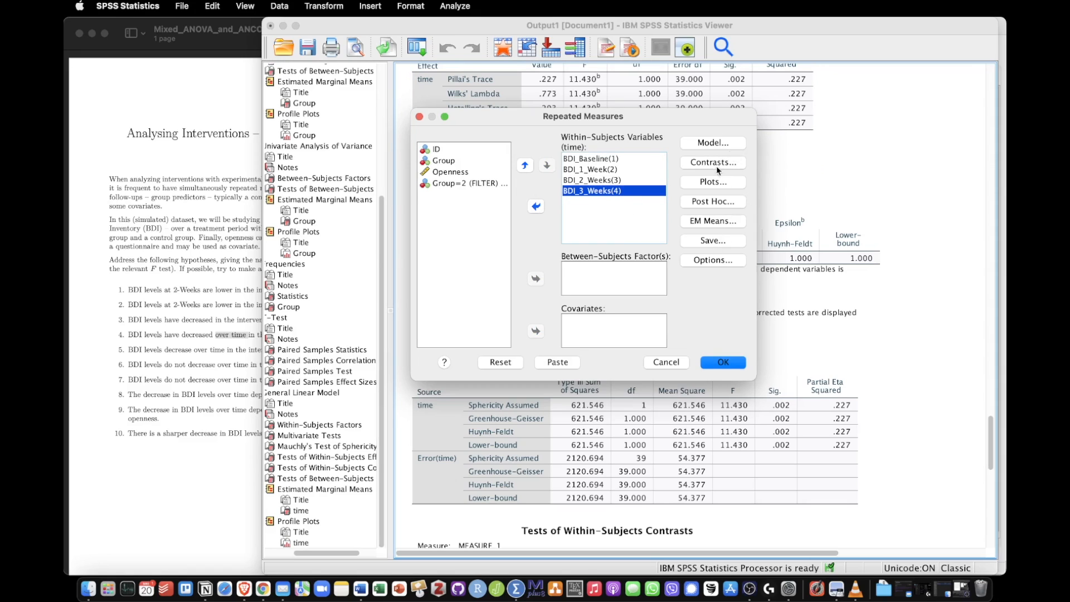
# - Add a line-chart profile plot with time on the horizontal axis and 95% confidence interval error bars
pyautogui.click(741, 184)
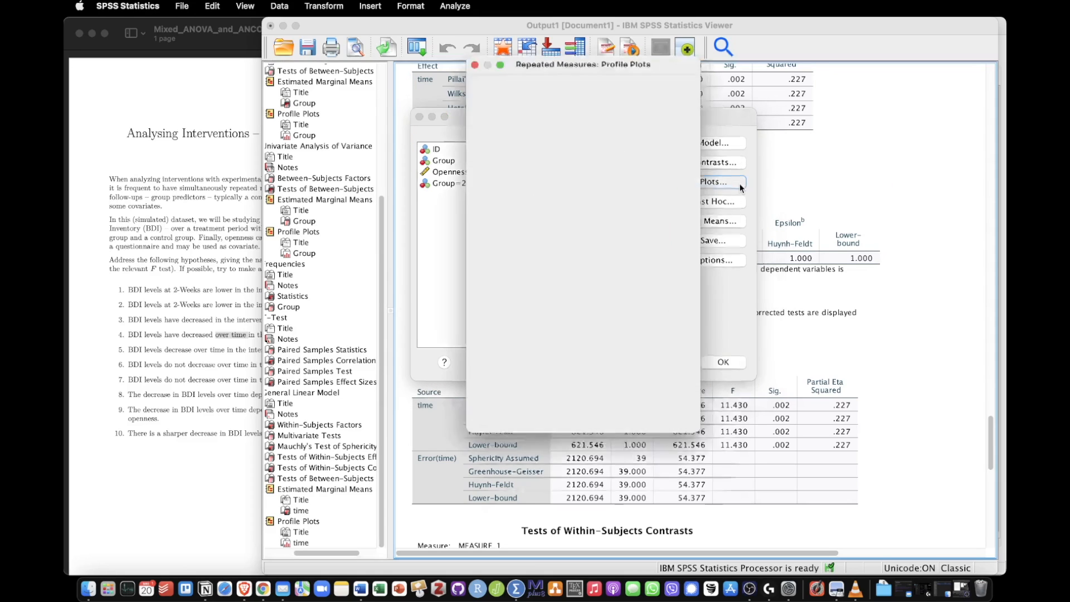
pyautogui.click(603, 150)
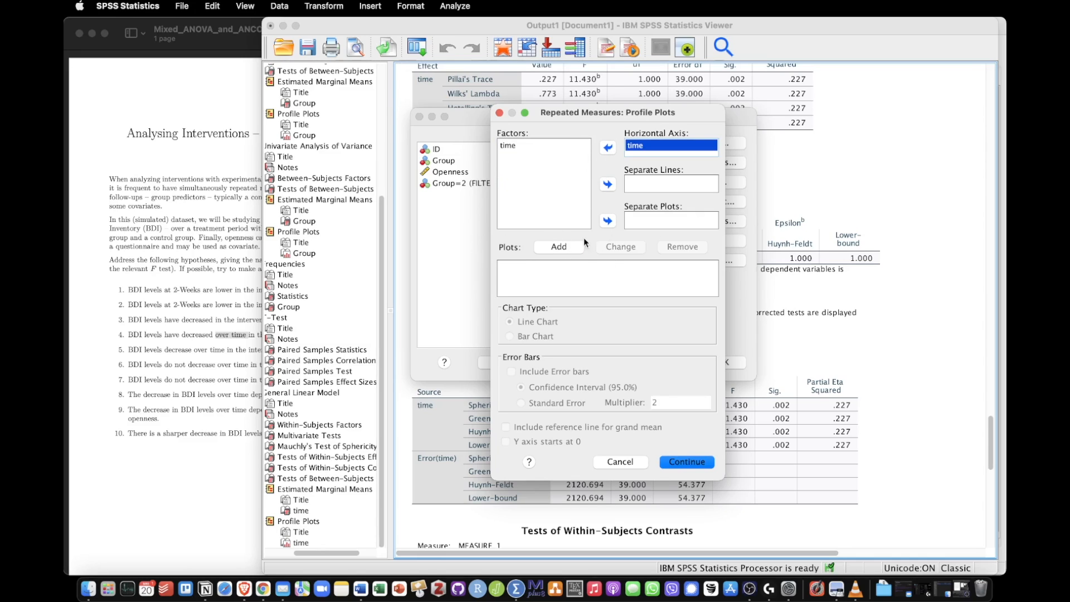
pyautogui.click(575, 249)
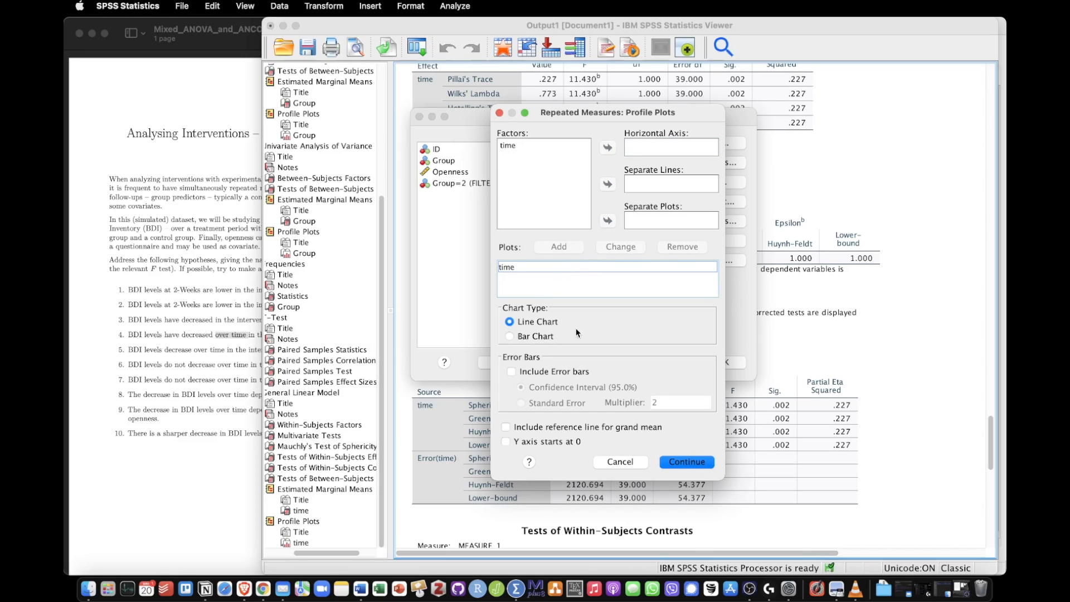
pyautogui.click(510, 372)
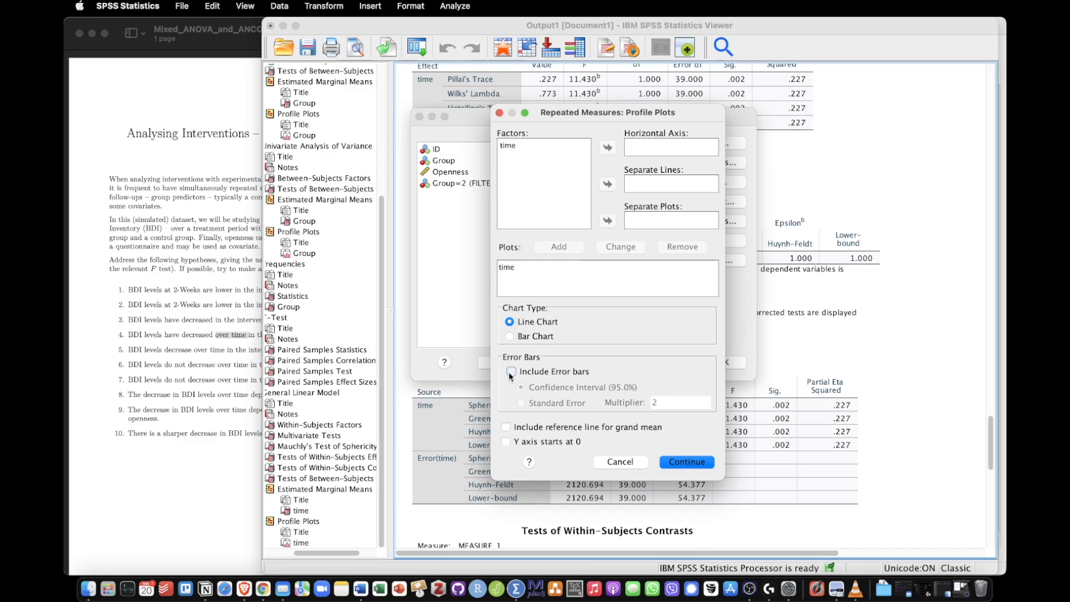
pyautogui.click(712, 462)
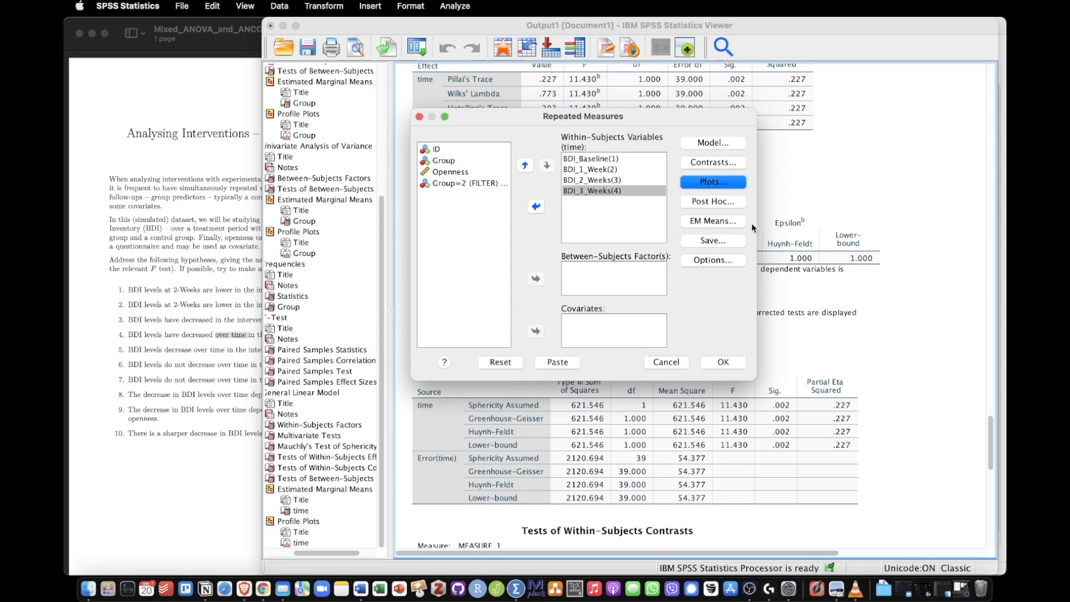
# - Display estimated marginal means for time and compare its main effects with the LSD(none) confidence interval adjustment
pyautogui.click(738, 223)
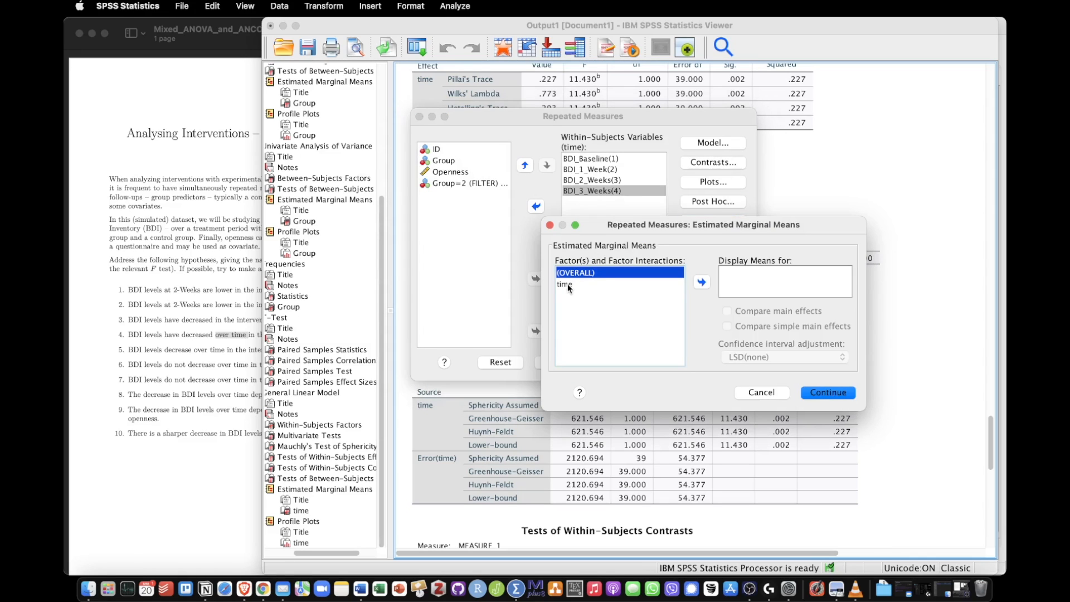
pyautogui.click(568, 286)
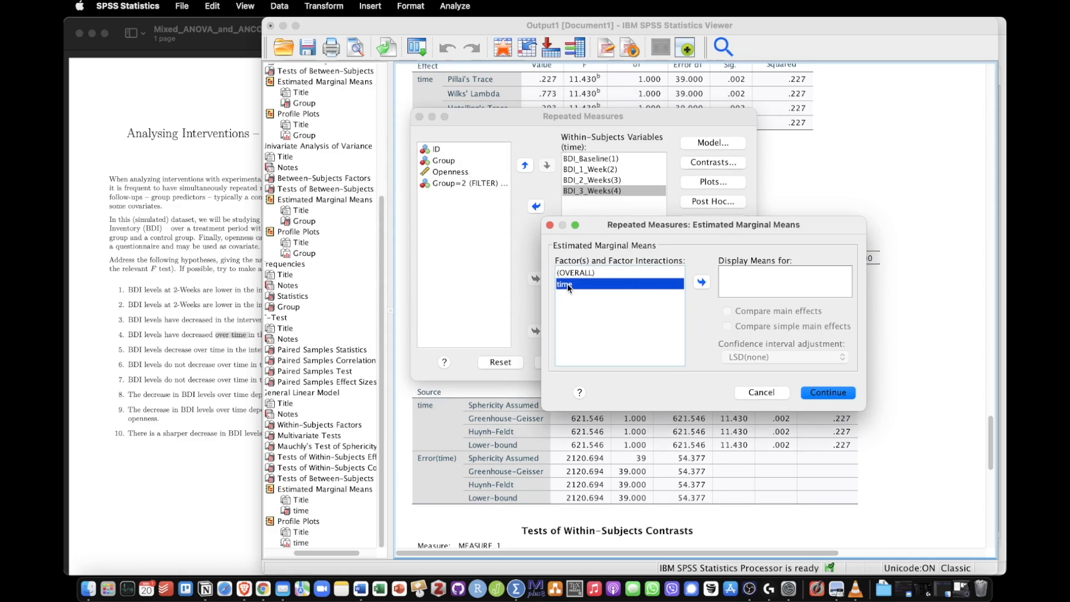
pyautogui.click(702, 282)
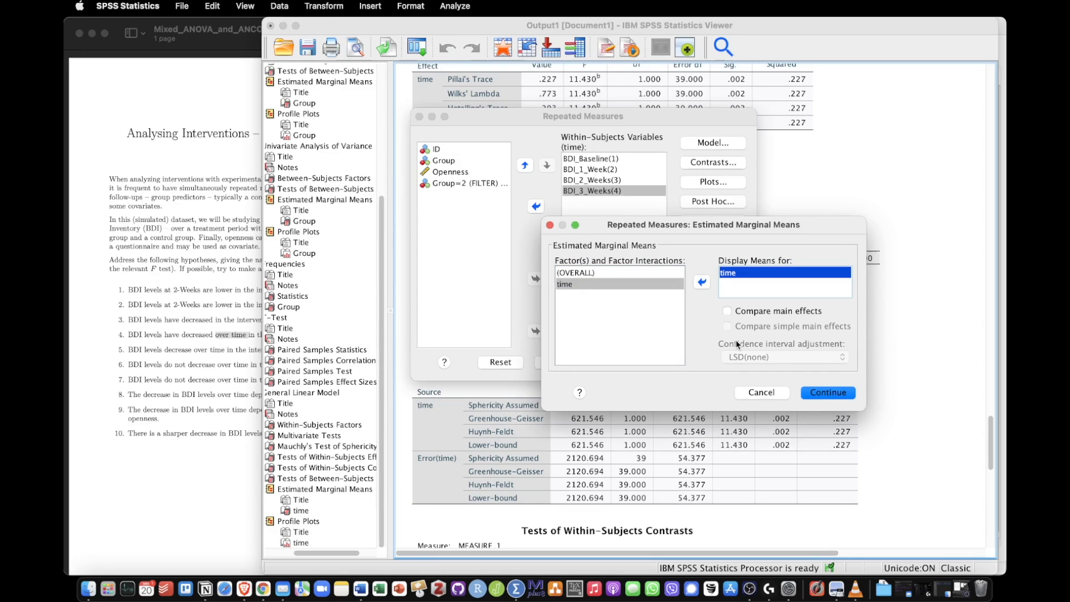
pyautogui.click(730, 312)
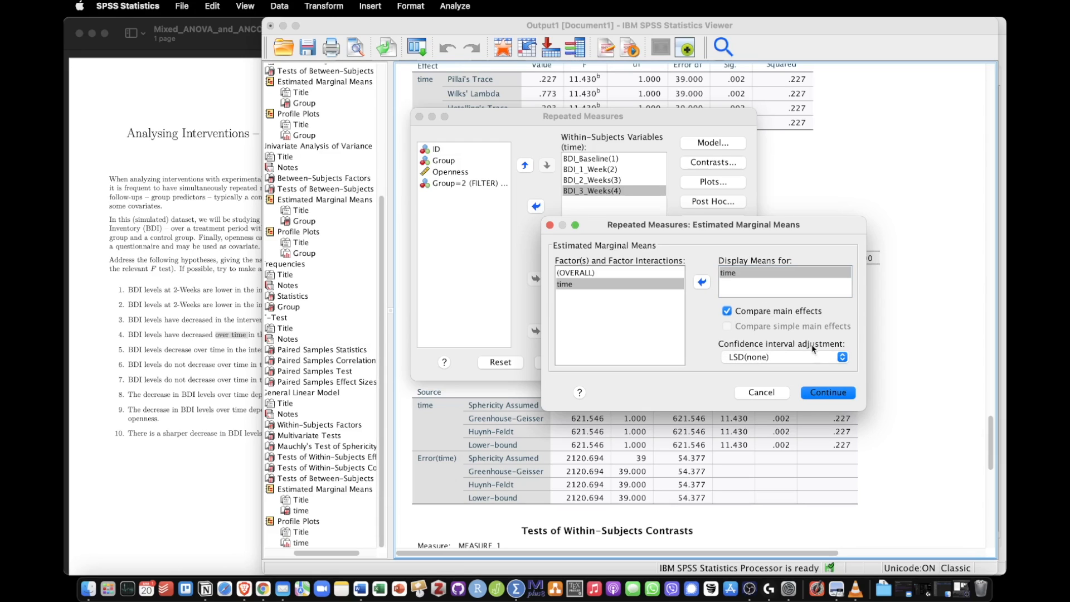
pyautogui.click(824, 393)
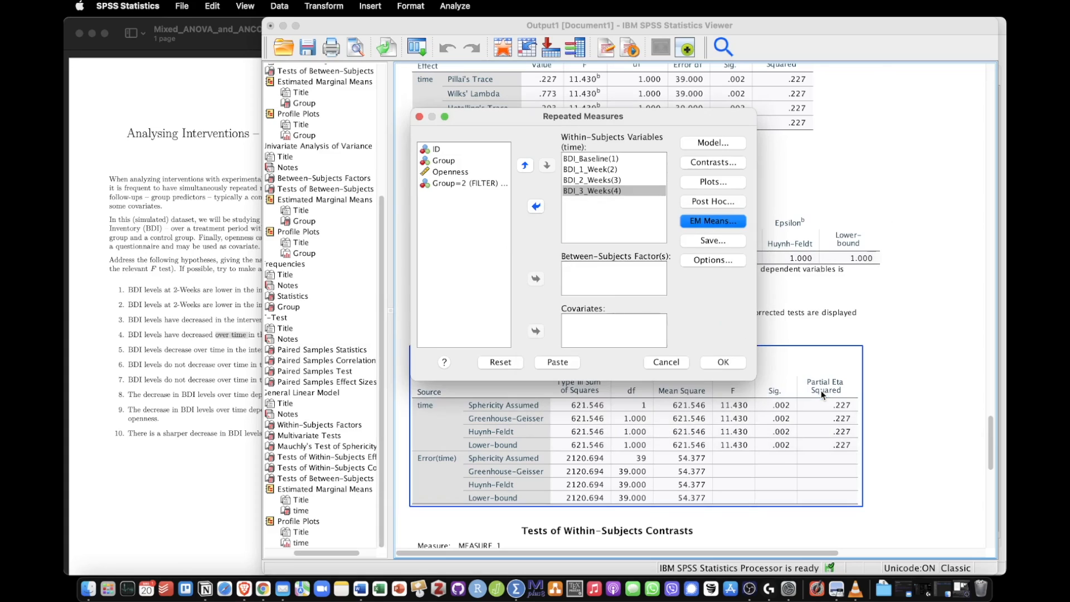
# - Include estimates of effect size in the output and run the repeated-measures analysis
pyautogui.click(741, 264)
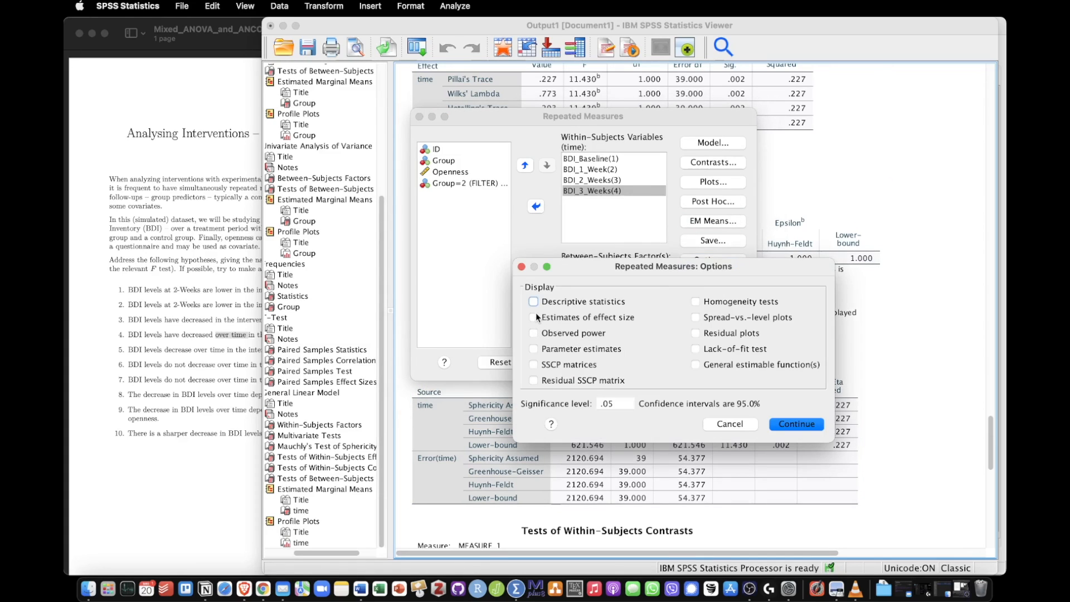
pyautogui.click(533, 317)
pyautogui.click(810, 424)
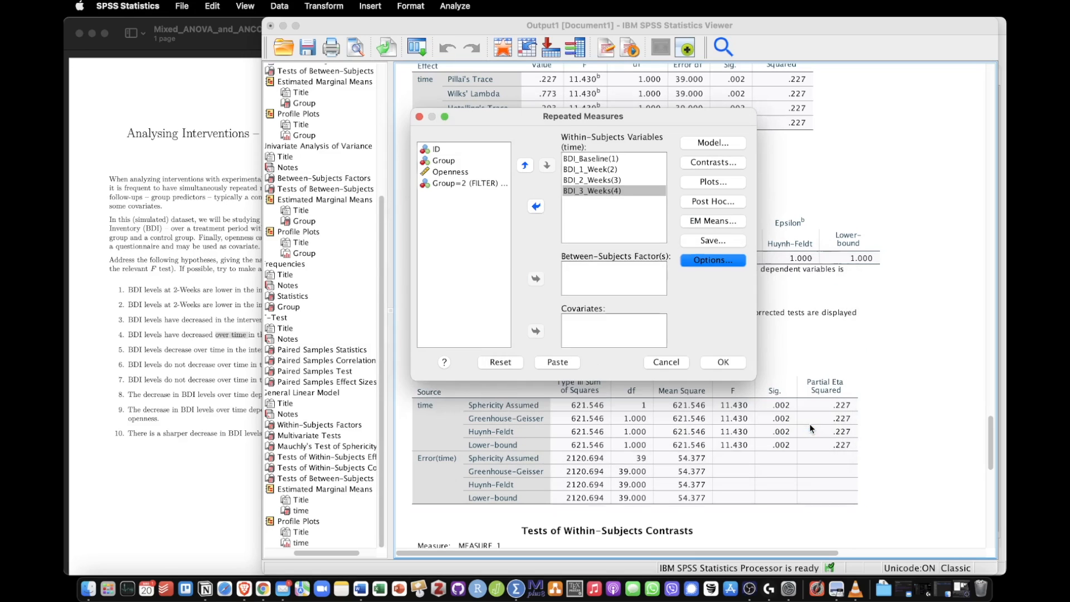
pyautogui.click(731, 367)
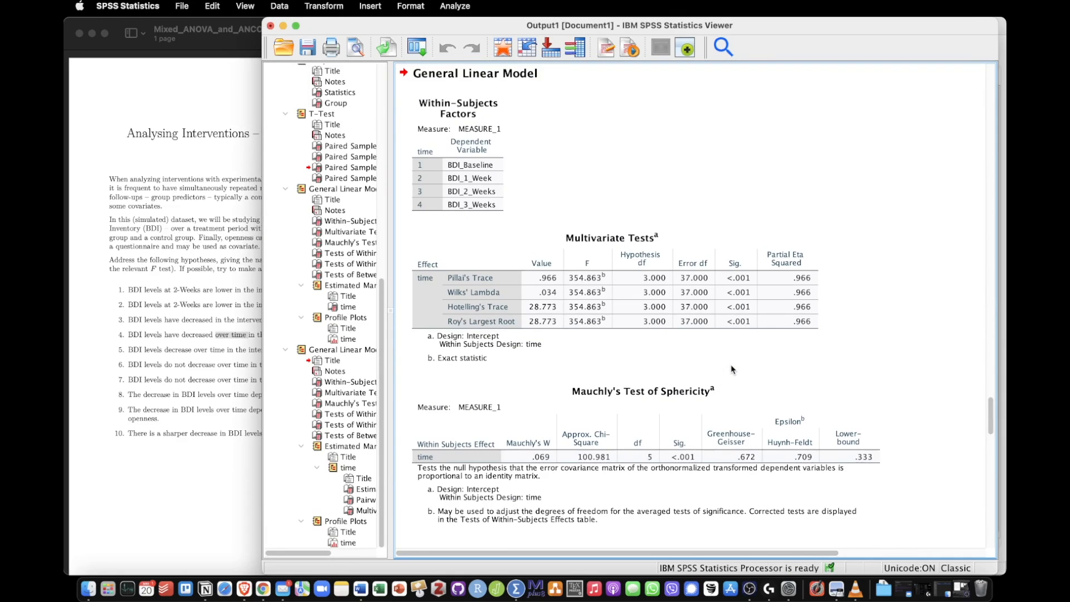
# - Skim the new General Linear Model output, then examine Mauchly's Test of Sphericity and the Tests of Within-Subjects Effects
pyautogui.scroll(-10, 732, 370)
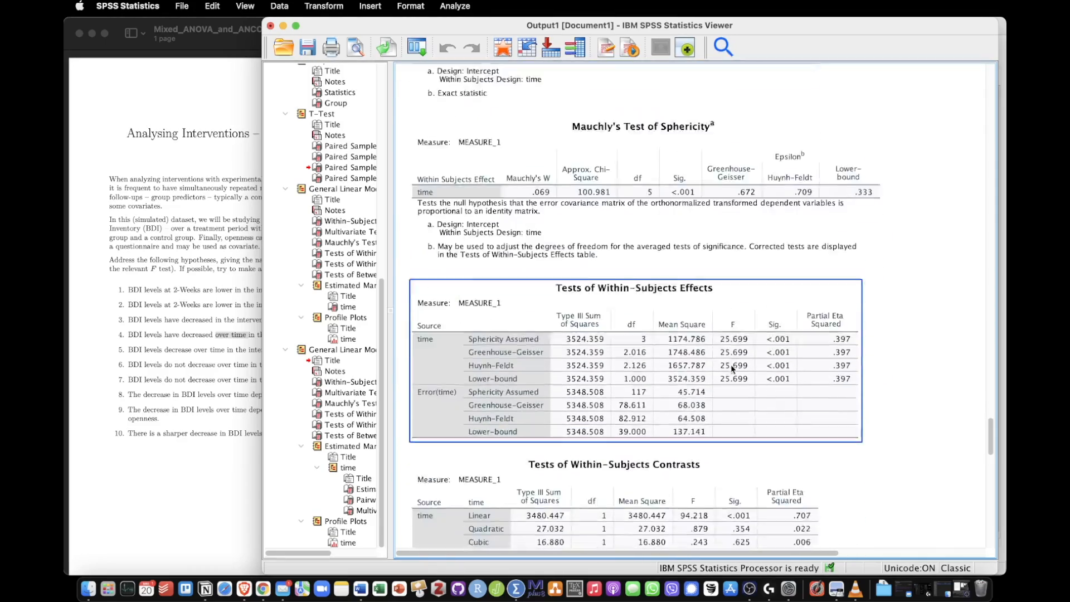
pyautogui.scroll(-20, 731, 369)
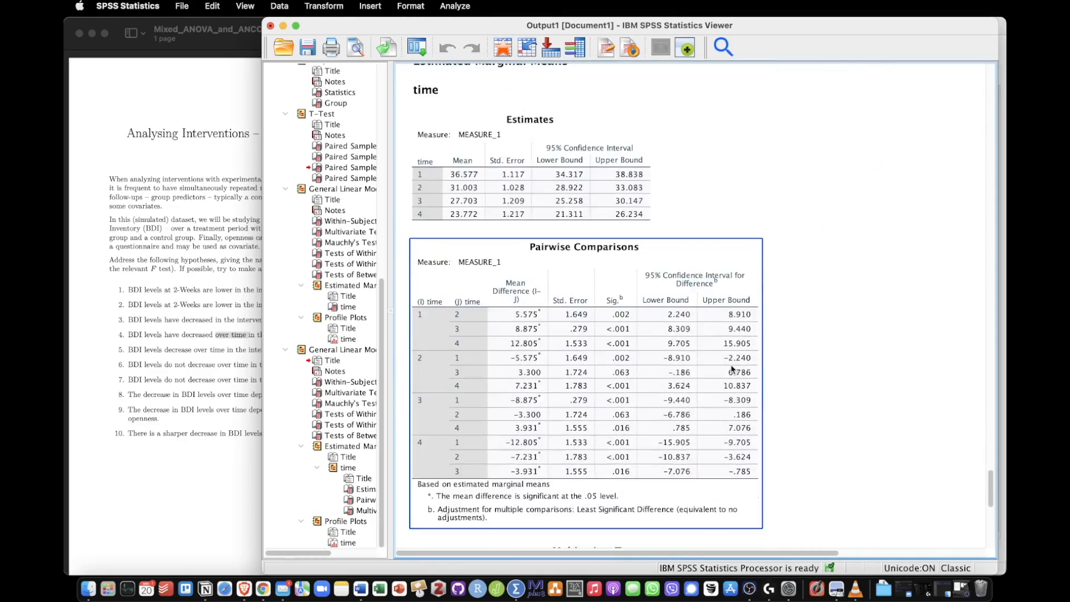
pyautogui.scroll(-9, 732, 369)
pyautogui.scroll(9, 718, 353)
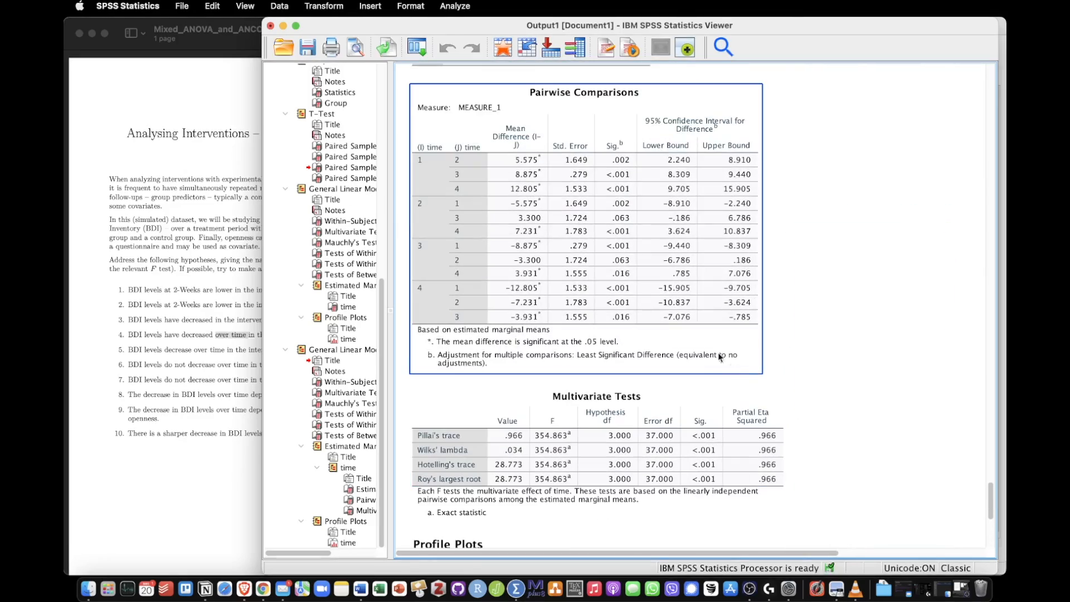
pyautogui.scroll(20, 670, 255)
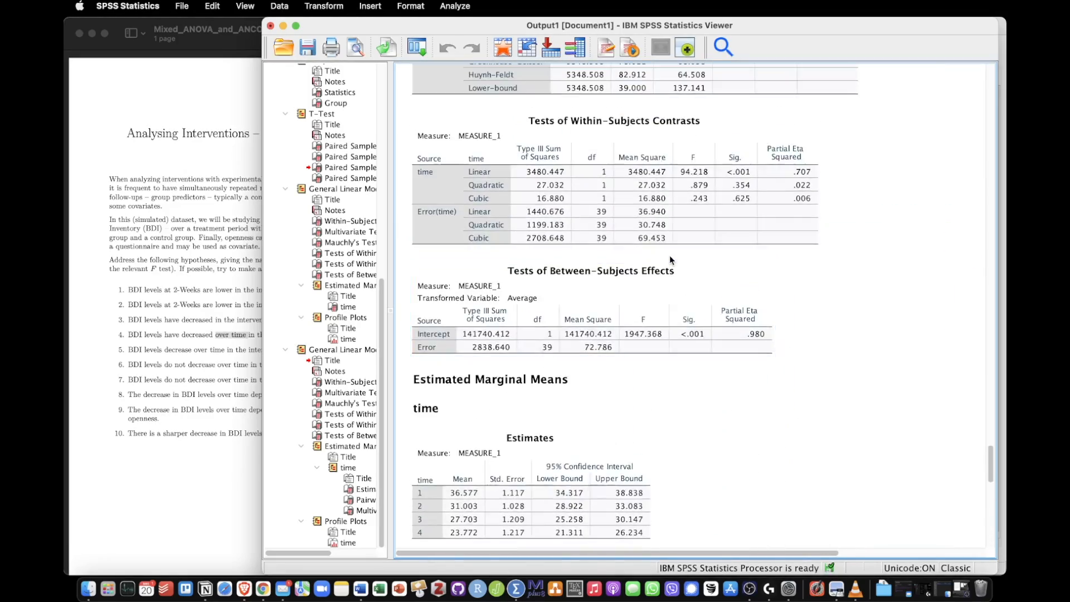
pyautogui.scroll(3, 670, 255)
pyautogui.press('Up')
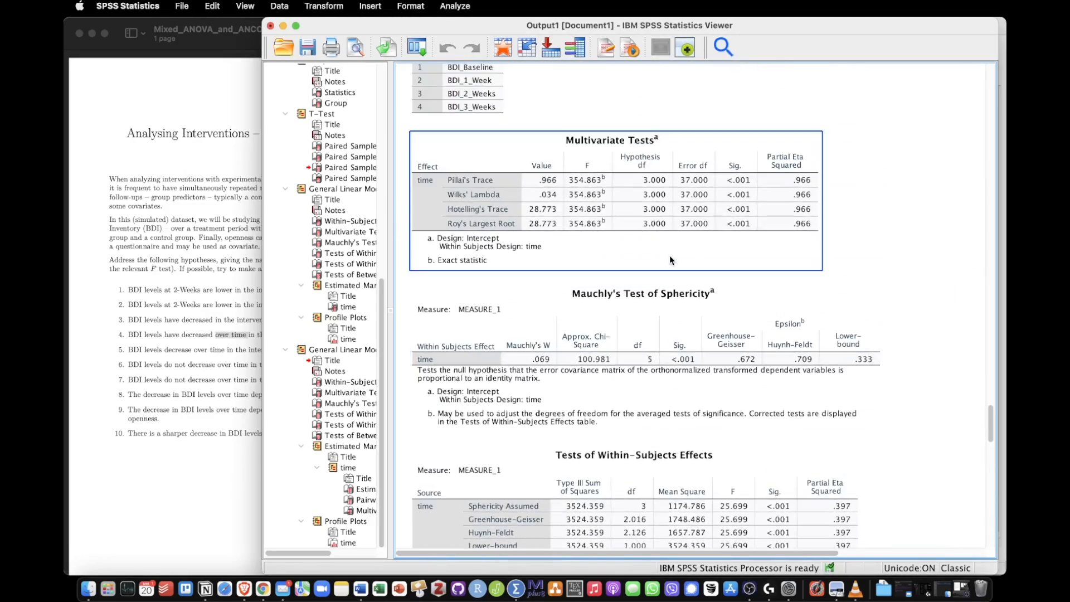
pyautogui.press('Down')
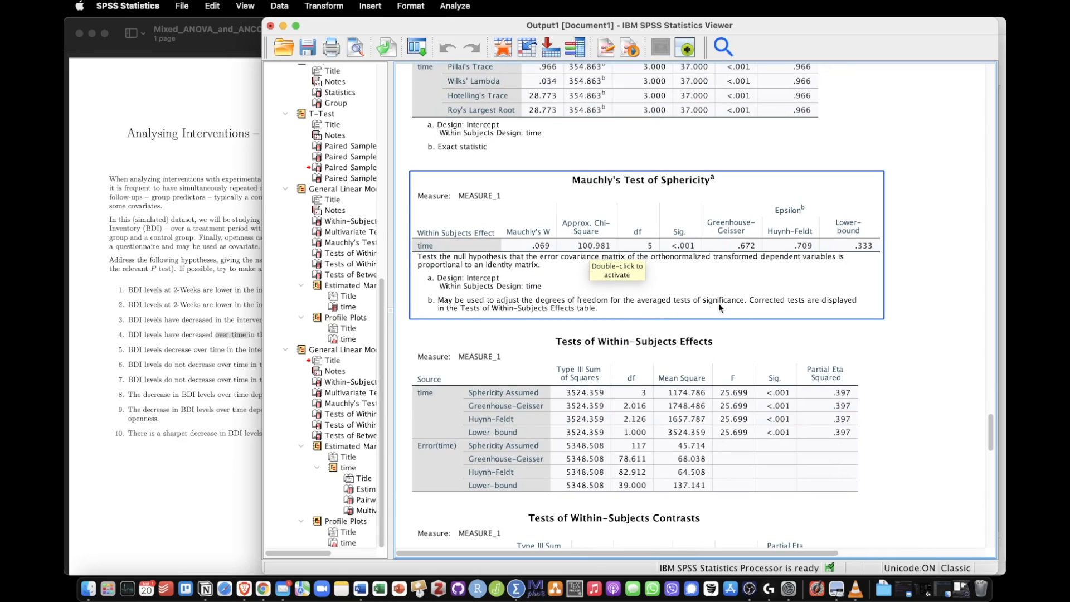
pyautogui.click(761, 329)
pyautogui.click(740, 284)
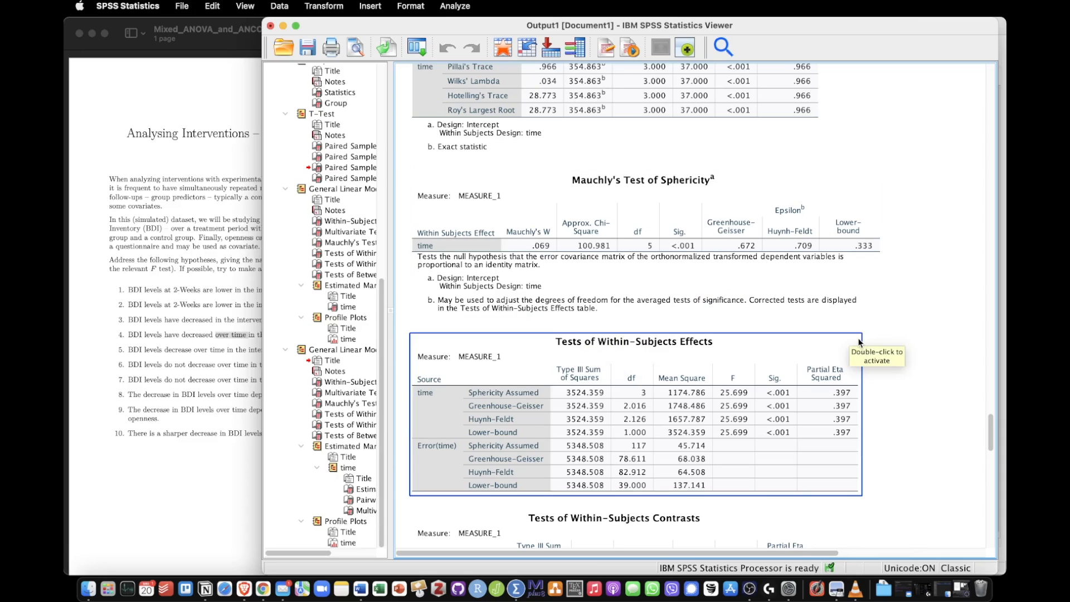
# - Examine the within-subjects effects and contrasts, the estimated marginal means, the pairwise comparisons and the profile plot for time
pyautogui.scroll(-5, 871, 333)
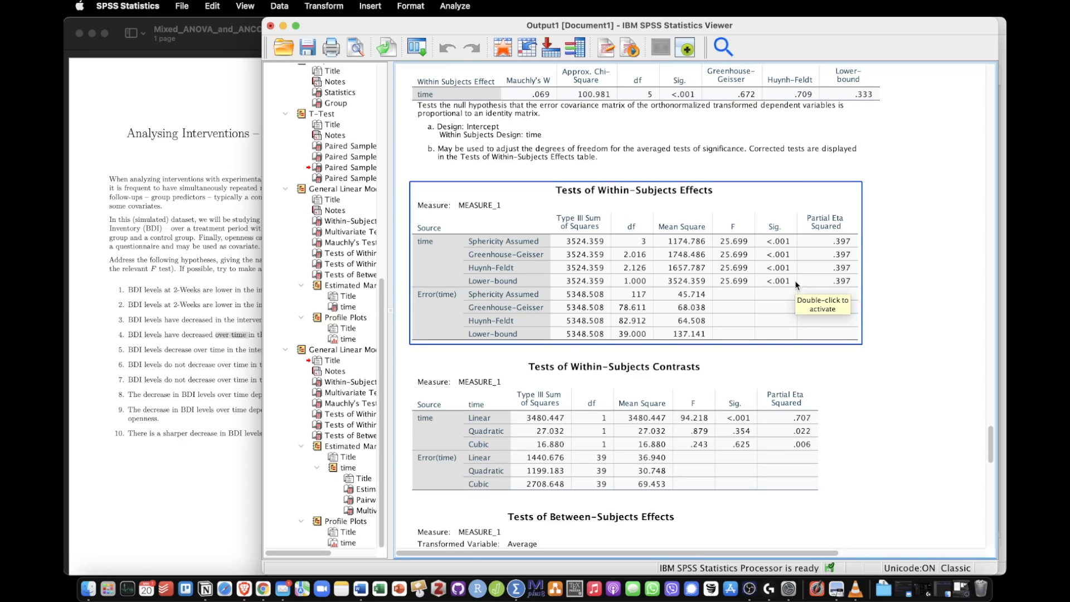
pyautogui.scroll(-10, 795, 280)
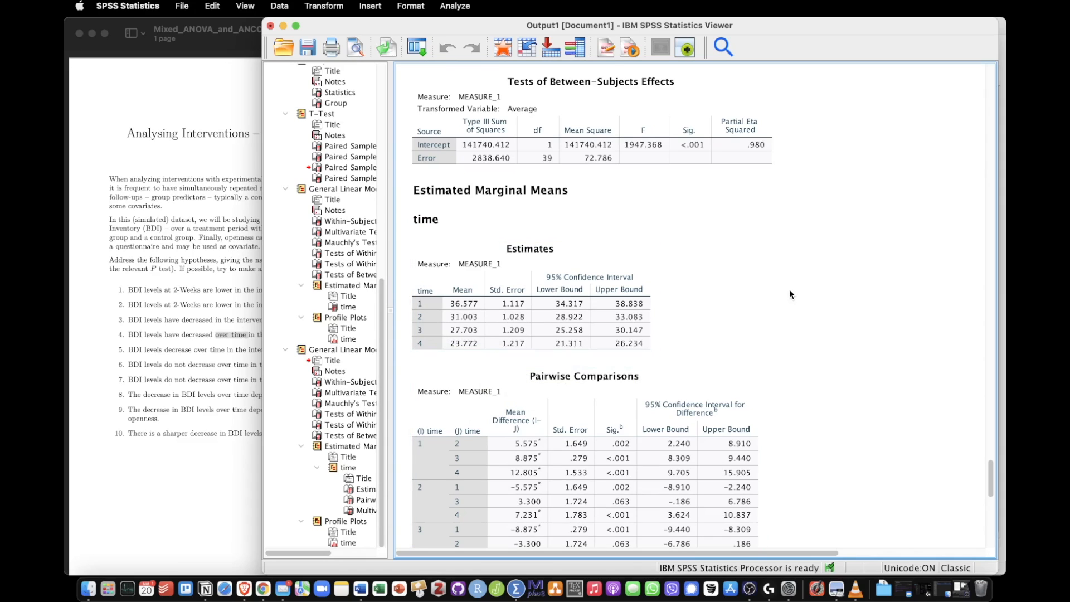
pyautogui.scroll(-5, 789, 289)
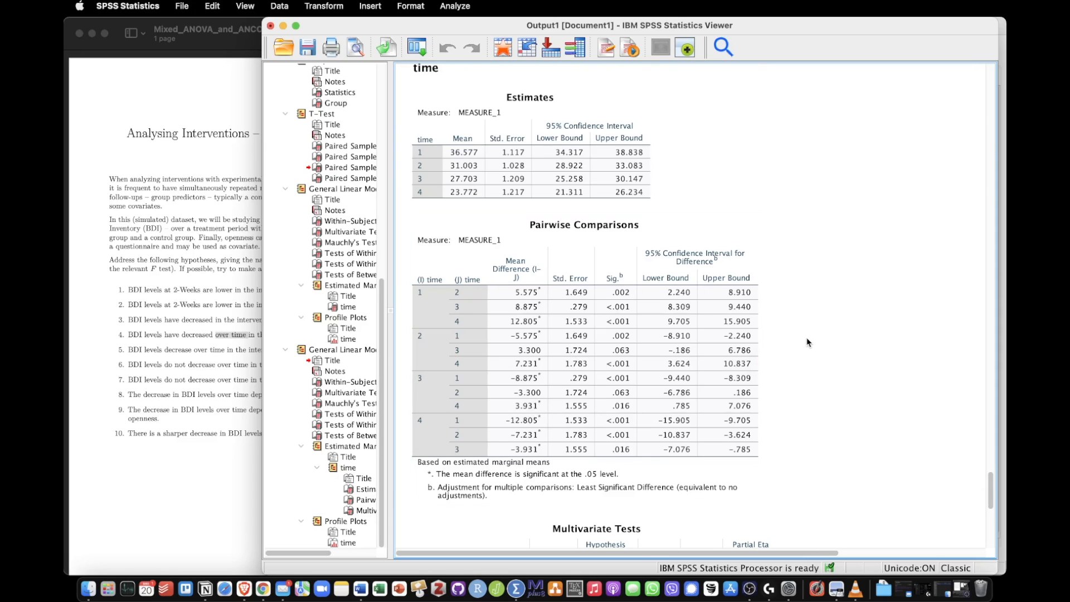
pyautogui.scroll(-10, 809, 343)
pyautogui.scroll(-2, 808, 342)
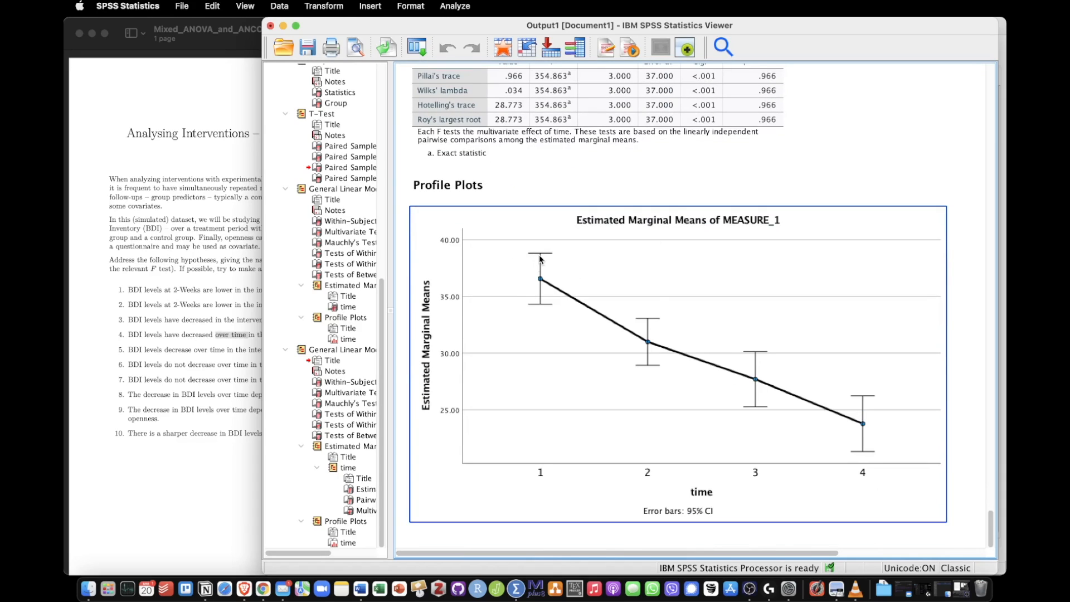
pyautogui.scroll(4, 743, 271)
pyautogui.click(743, 271)
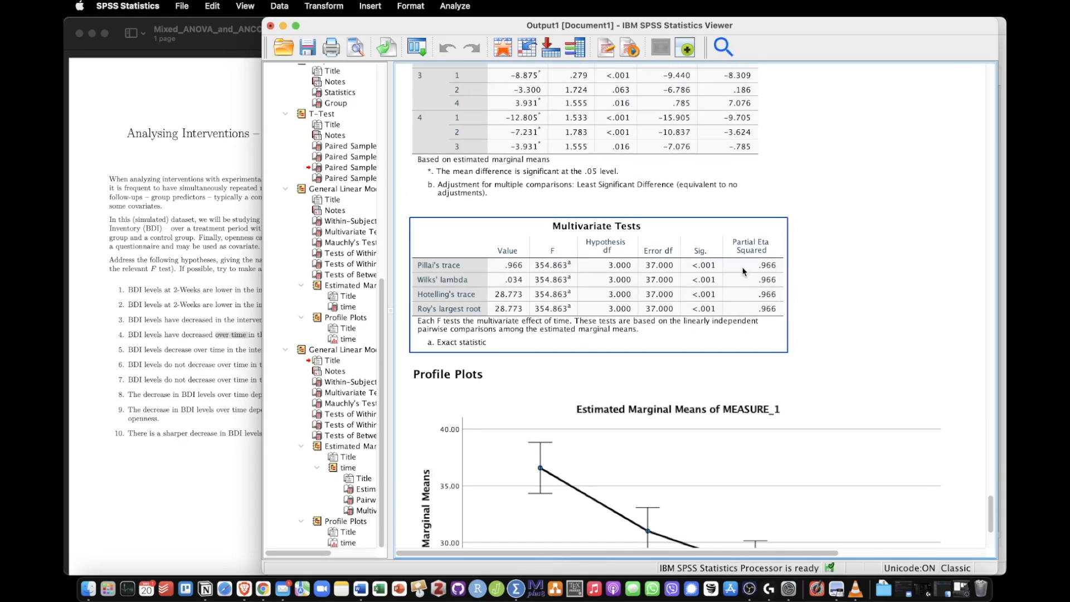
pyautogui.scroll(4, 743, 271)
pyautogui.click(744, 271)
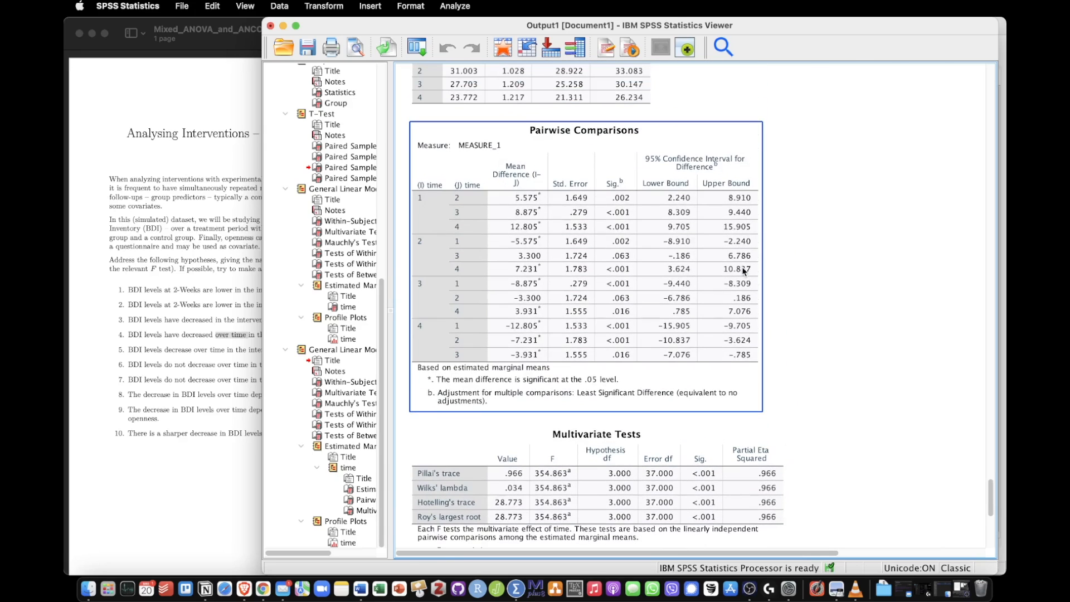
# - Switch to the exercise PDF, highlight hypothesis 4 to reread it, and clear the highlight
pyautogui.click(194, 348)
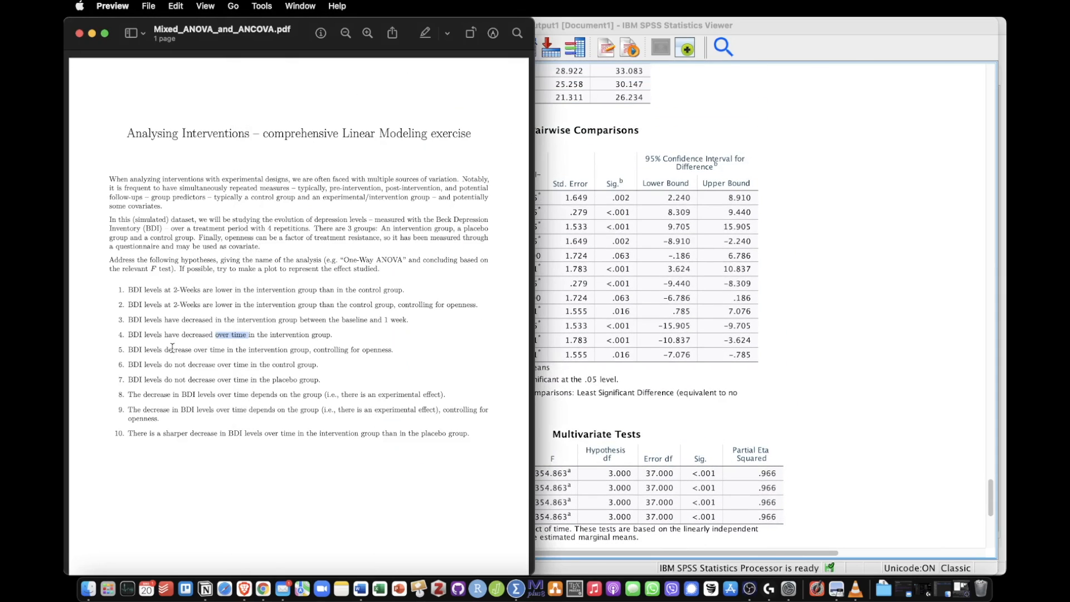
pyautogui.moveTo(129, 336); pyautogui.dragTo(176, 340)
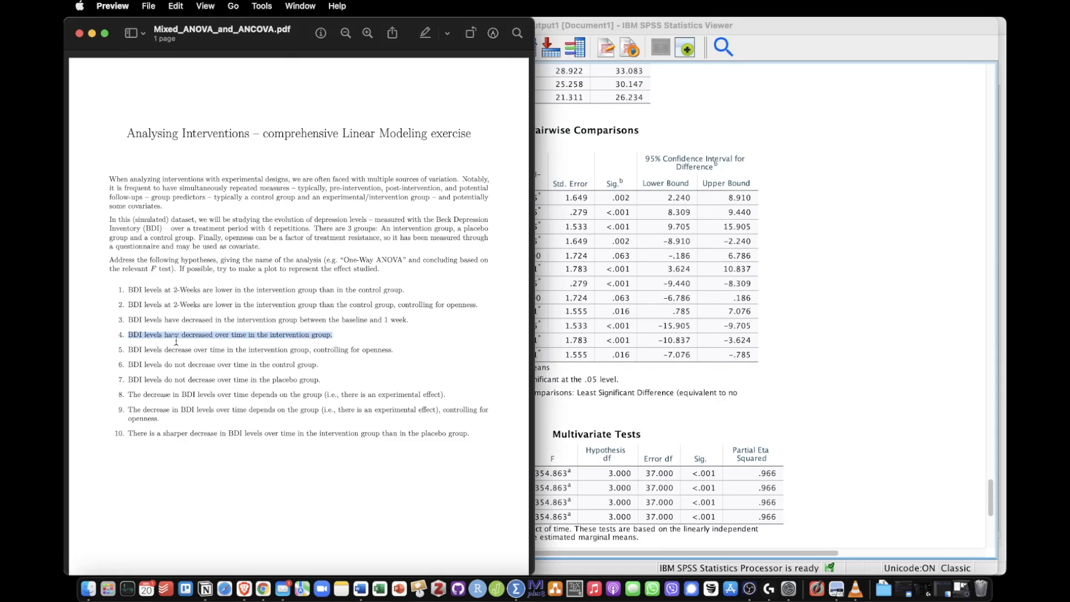
pyautogui.click(154, 351)
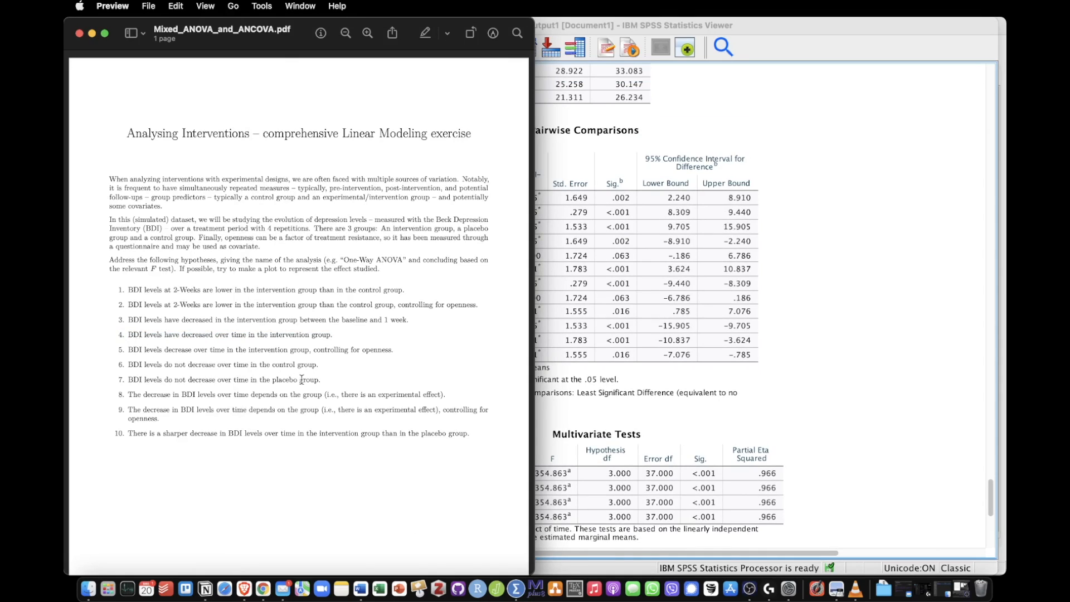
# - Return to the SPSS output and review the Tests of Within-Subjects Effects and the profile plot against the hypotheses in the exercise PDF
pyautogui.click(875, 360)
pyautogui.scroll(15, 876, 362)
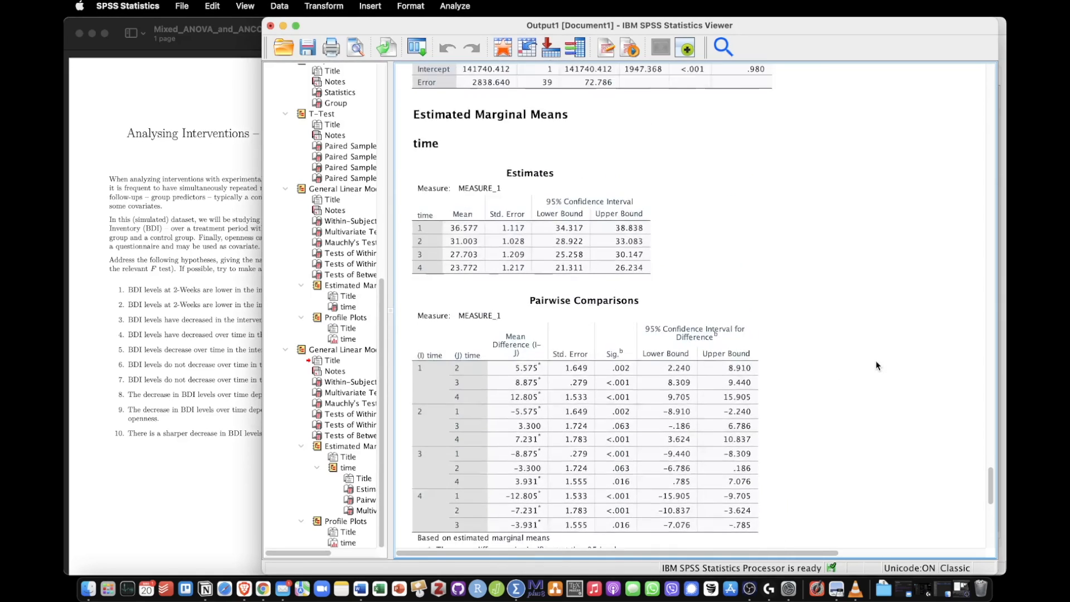
pyautogui.click(760, 209)
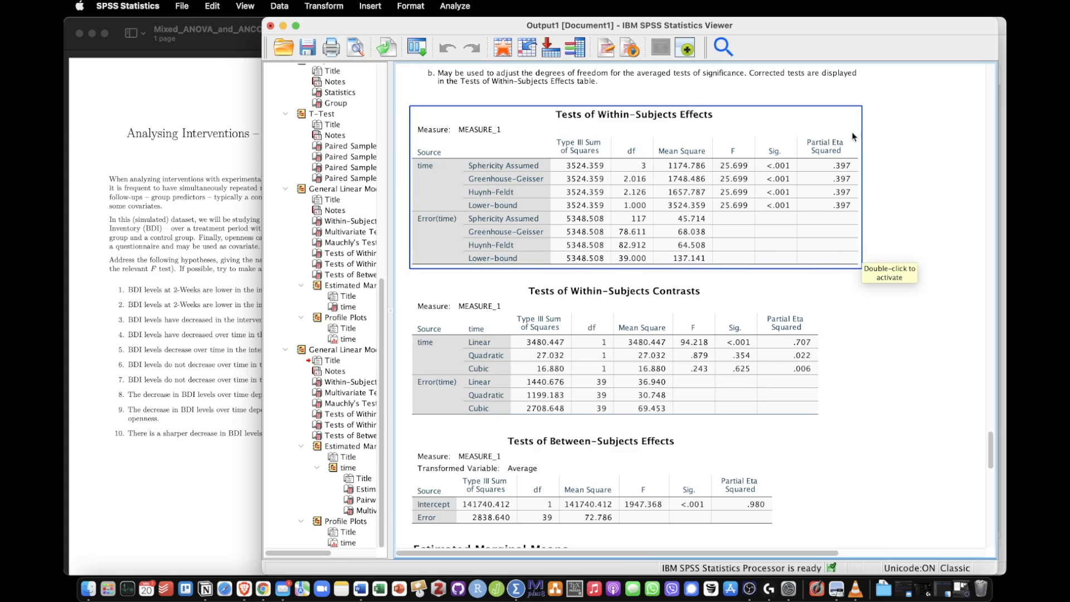
pyautogui.click(873, 236)
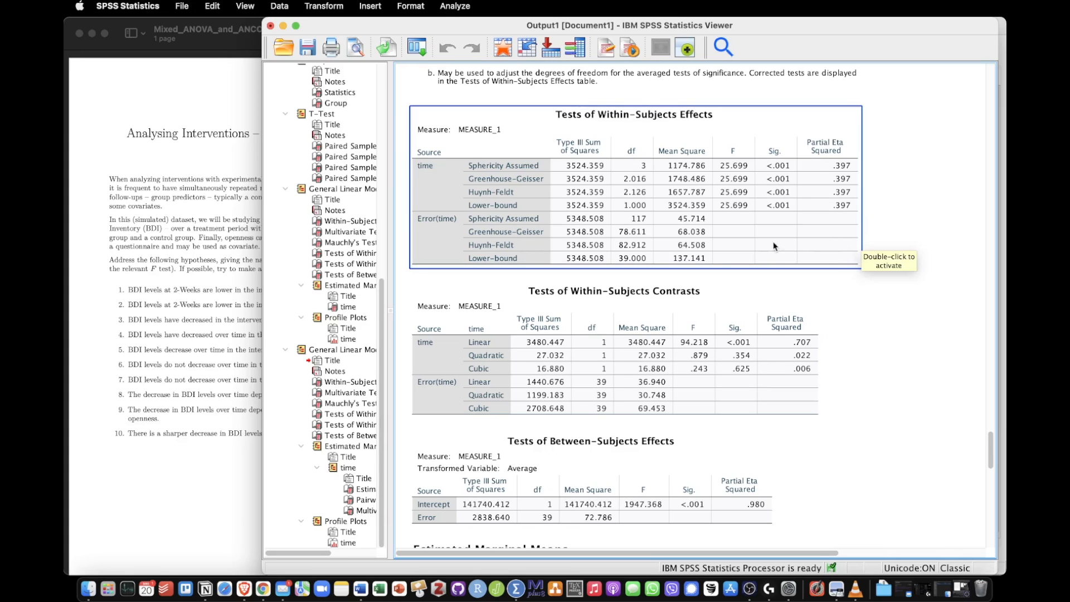
pyautogui.scroll(-15, 723, 356)
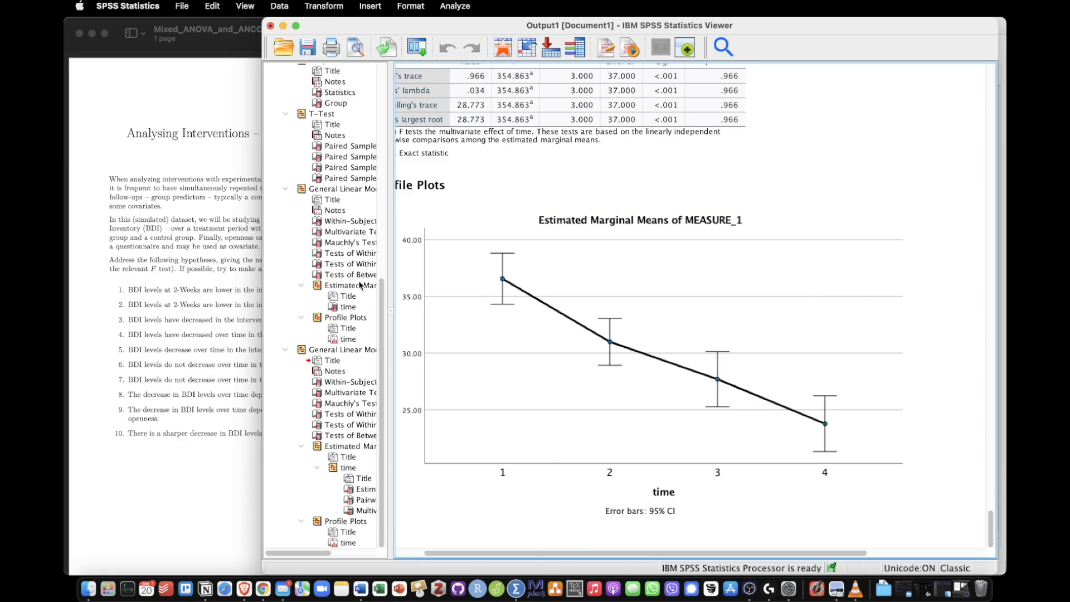
pyautogui.click(187, 316)
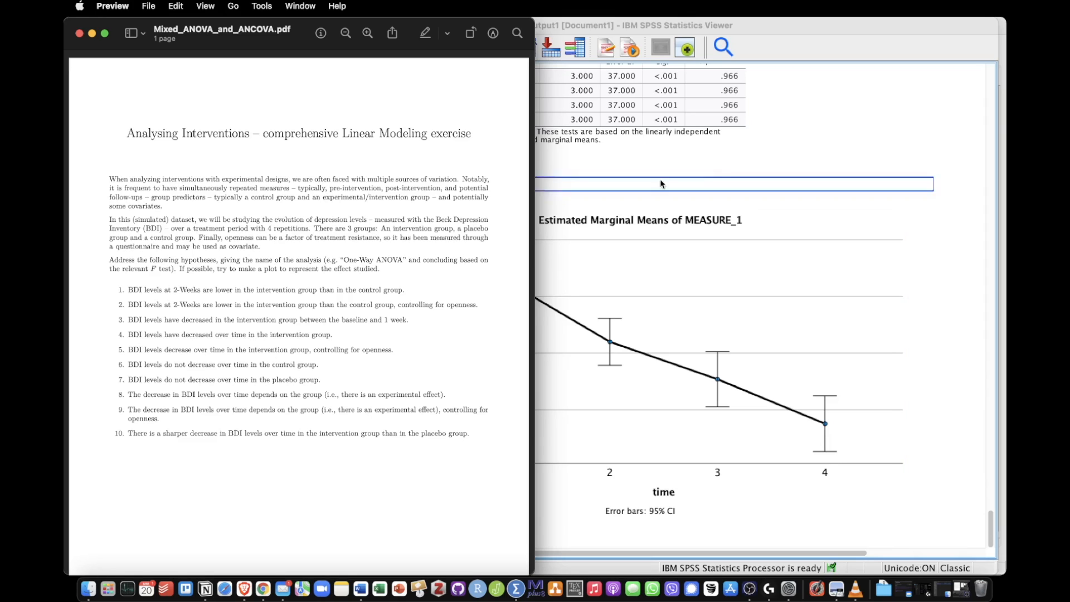
pyautogui.click(852, 162)
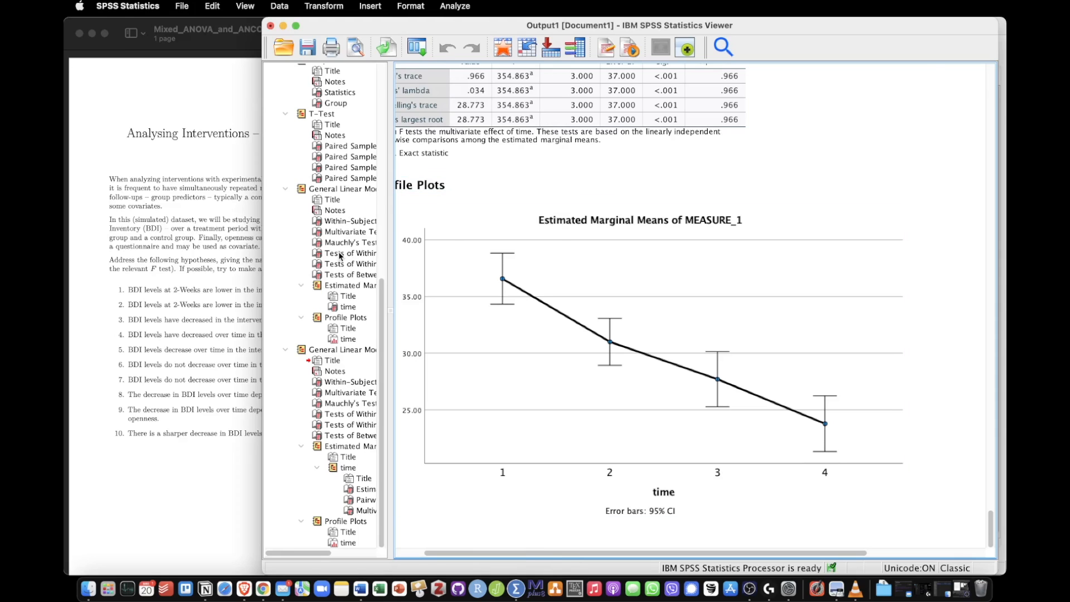
# - Highlight "openness" in hypothesis 5 of the exercise PDF, reread the hypotheses, and return to the profile plot in the SPSS output
pyautogui.click(237, 337)
pyautogui.doubleClick(377, 350)
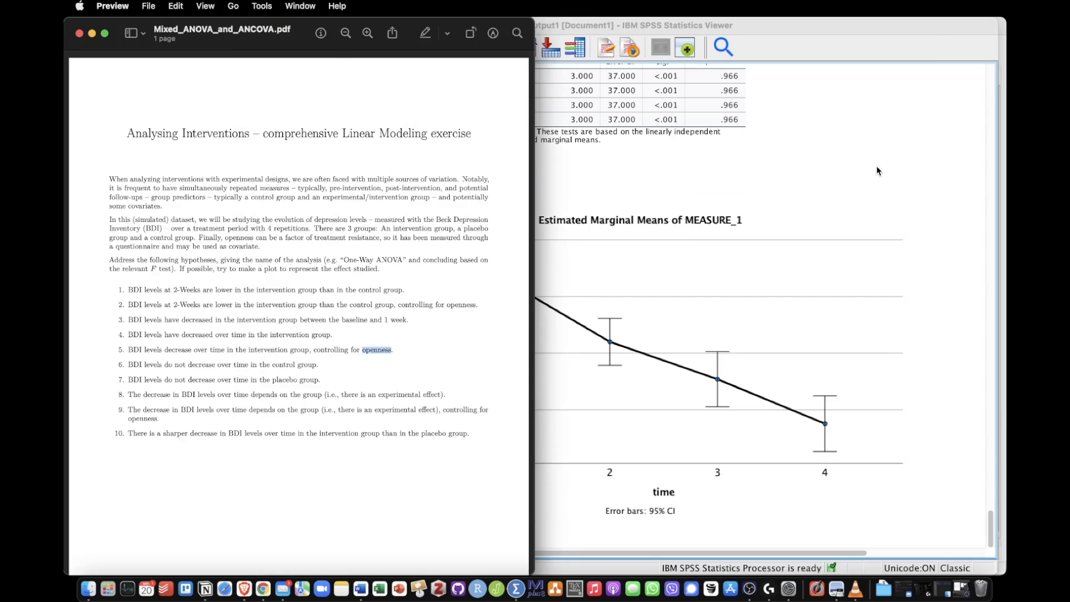
pyautogui.click(878, 169)
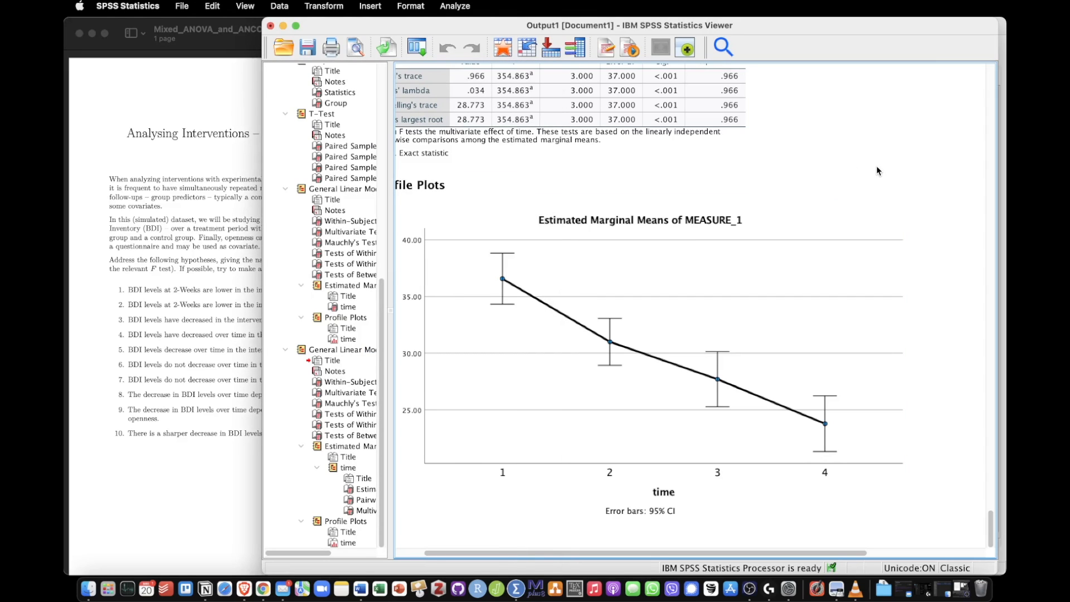
pyautogui.click(746, 122)
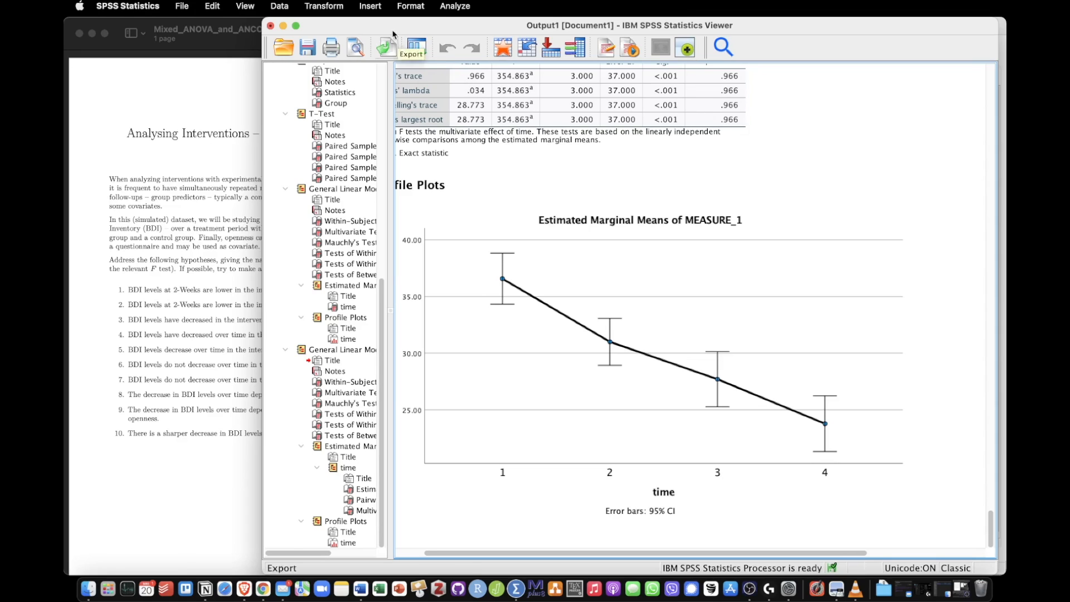
pyautogui.click(503, 326)
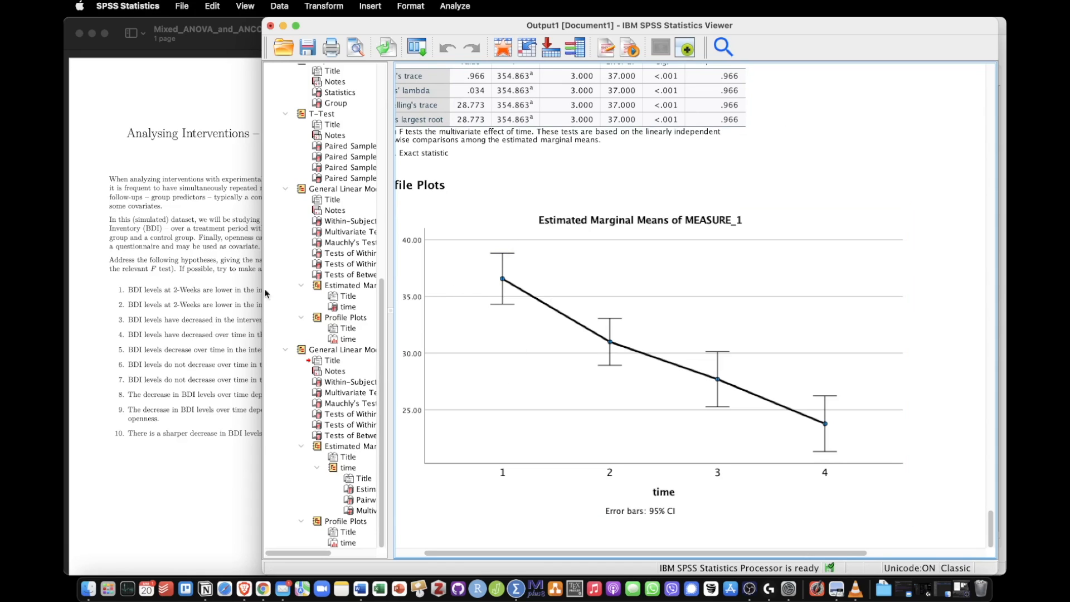
pyautogui.click(178, 321)
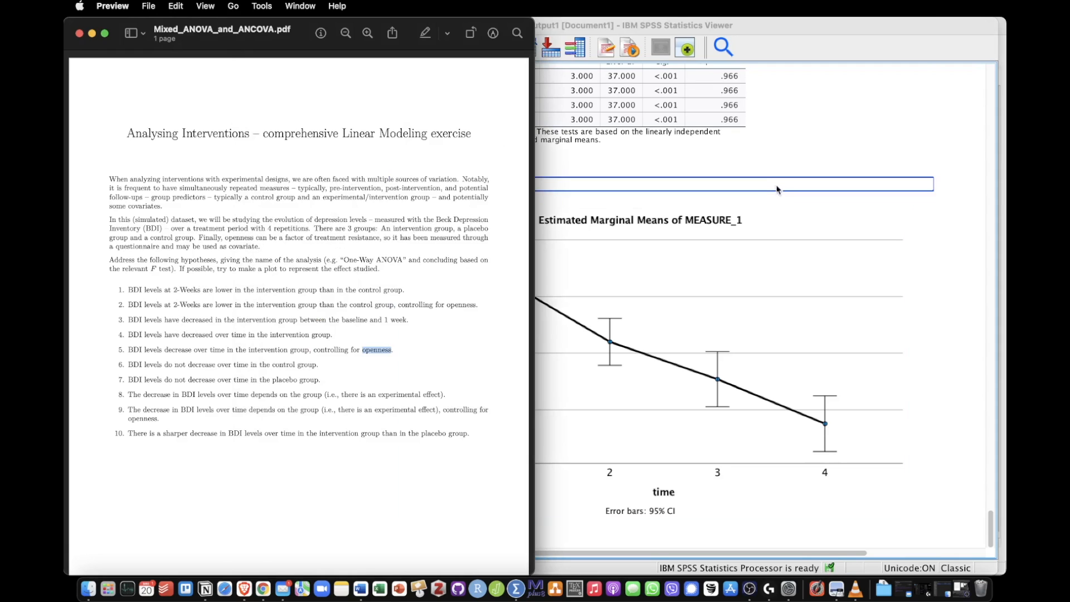
pyautogui.click(714, 199)
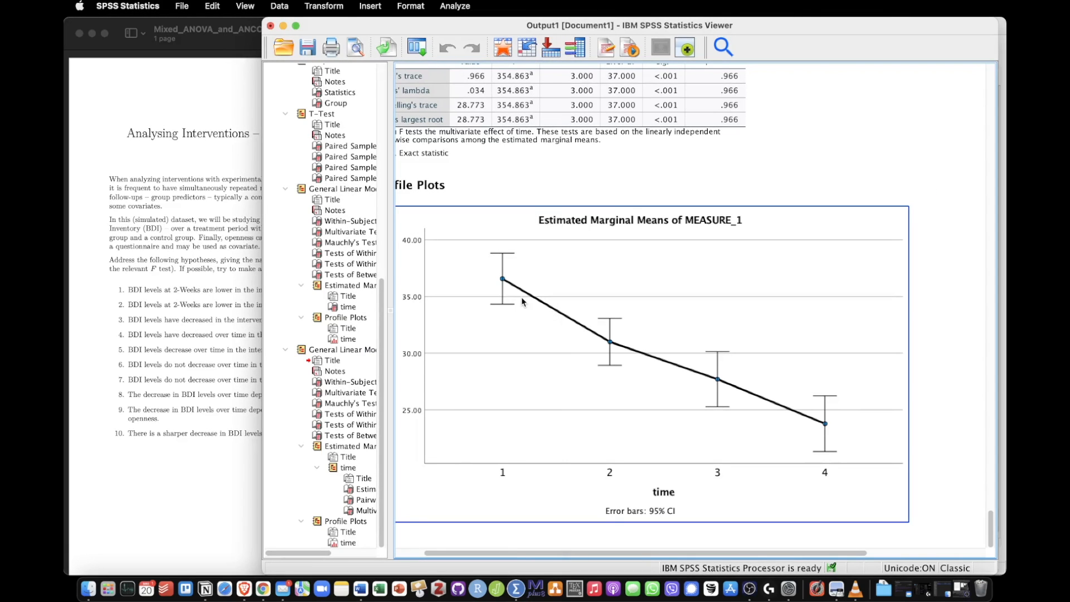
pyautogui.hscroll(-2, 528, 193)
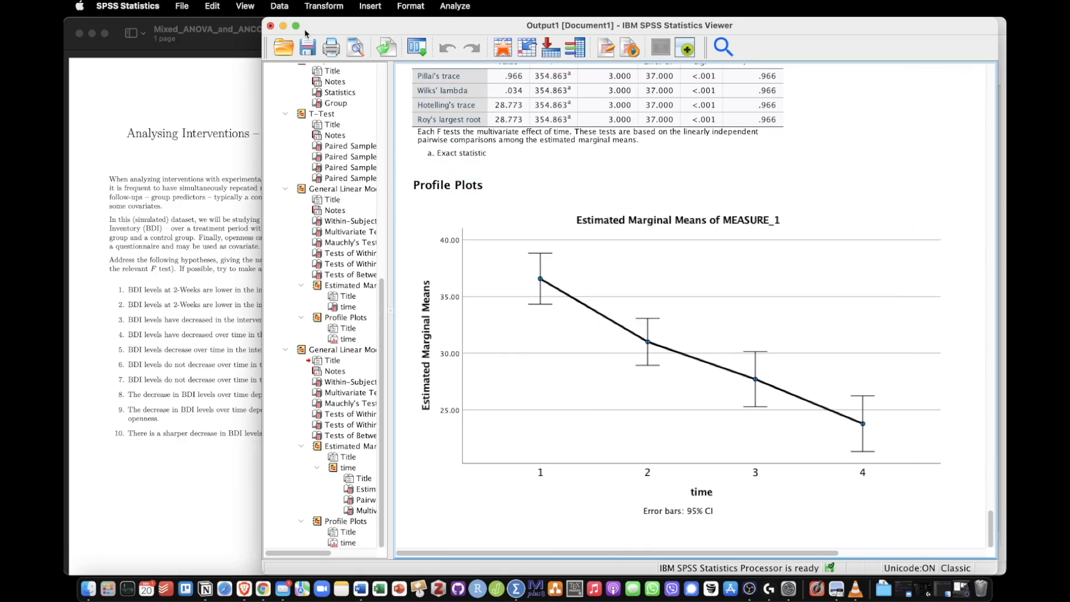
# - Start a new General Linear Model Repeated Measures analysis and define it with the existing within-subject factor time(4)
pyautogui.click(454, 6)
pyautogui.moveTo(521, 123)
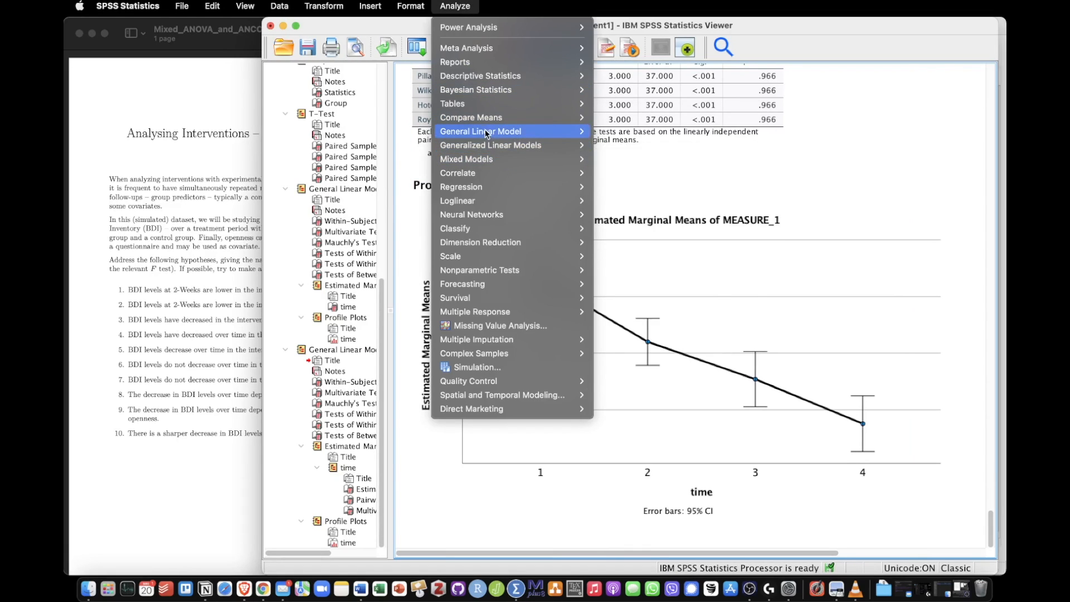
pyautogui.moveTo(487, 132)
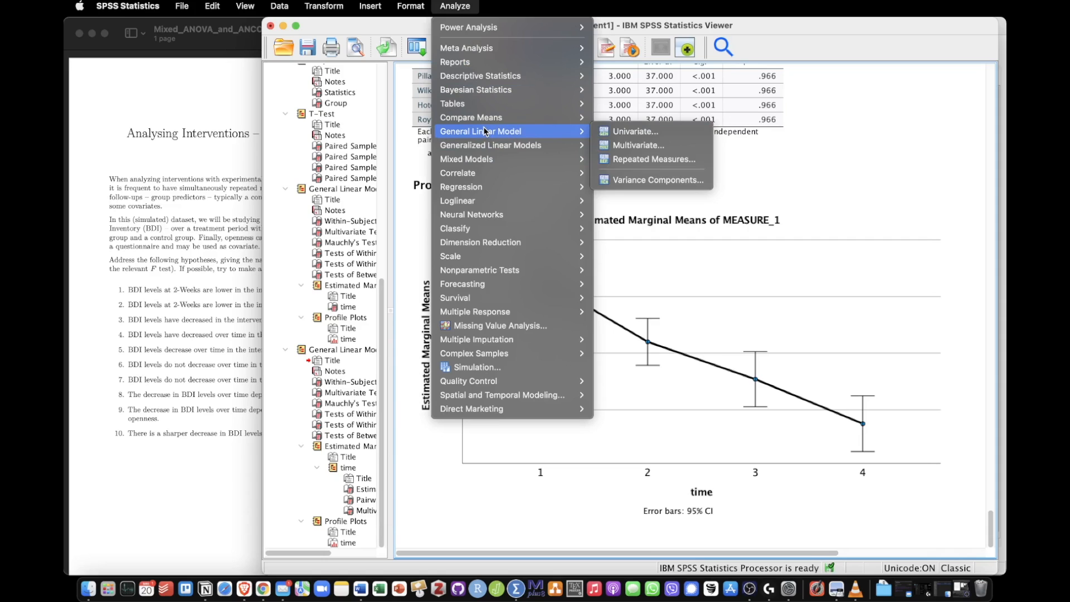
pyautogui.click(688, 162)
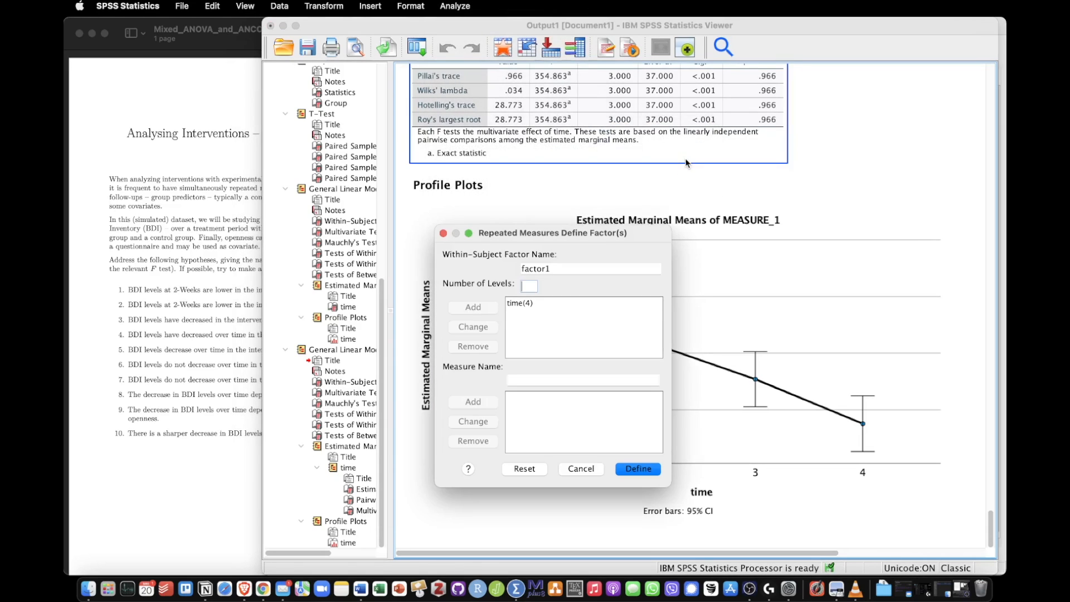
pyautogui.click(525, 306)
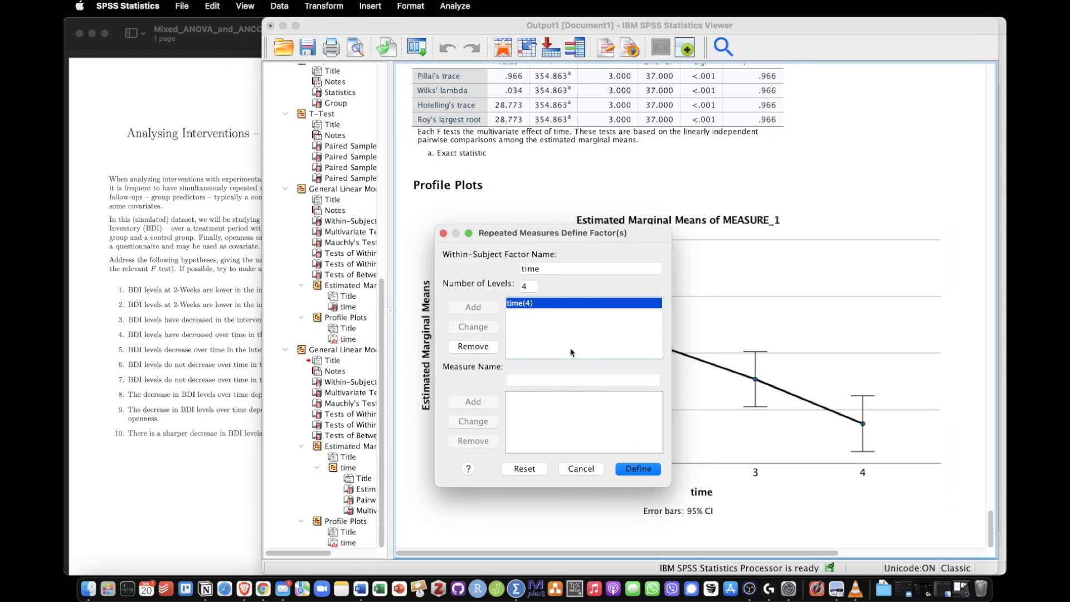
pyautogui.click(654, 474)
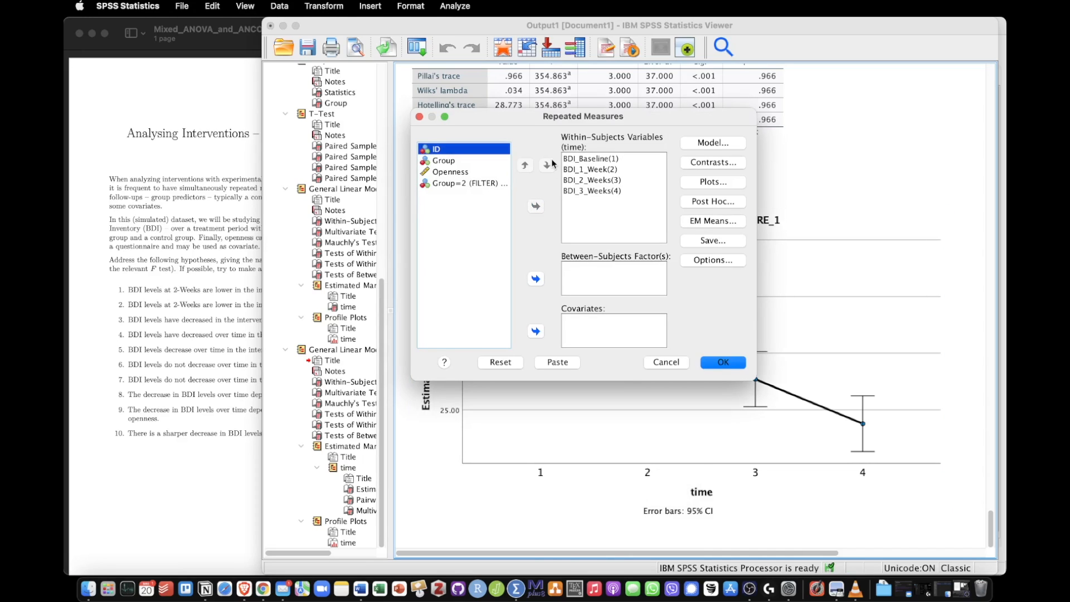
# - Add Openness as a covariate, after highlighting "in the intervention group" in hypothesis 5 of the exercise PDF
pyautogui.click(448, 175)
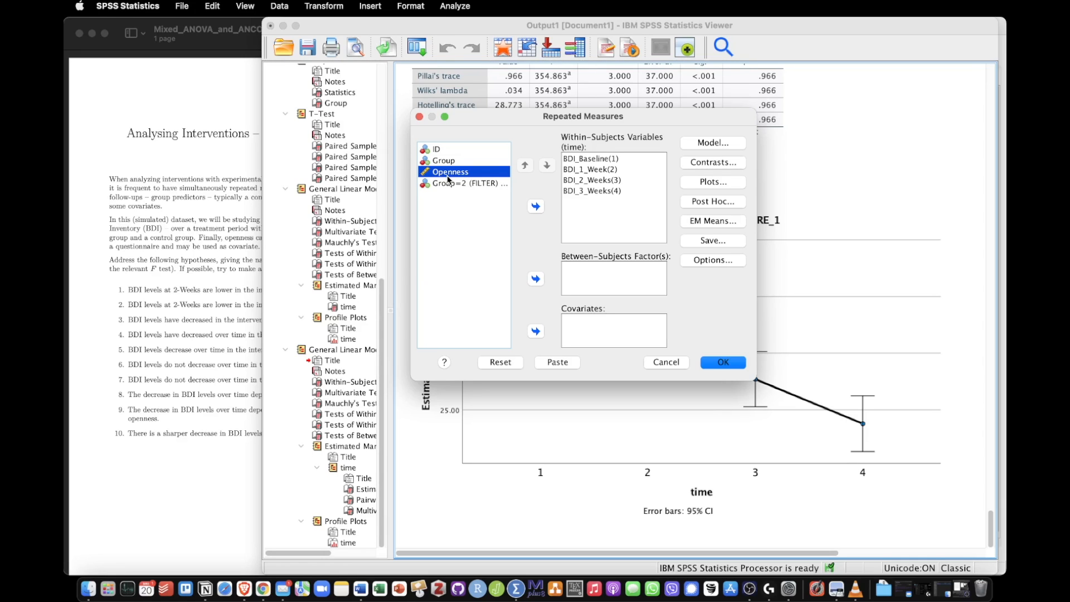
pyautogui.click(181, 335)
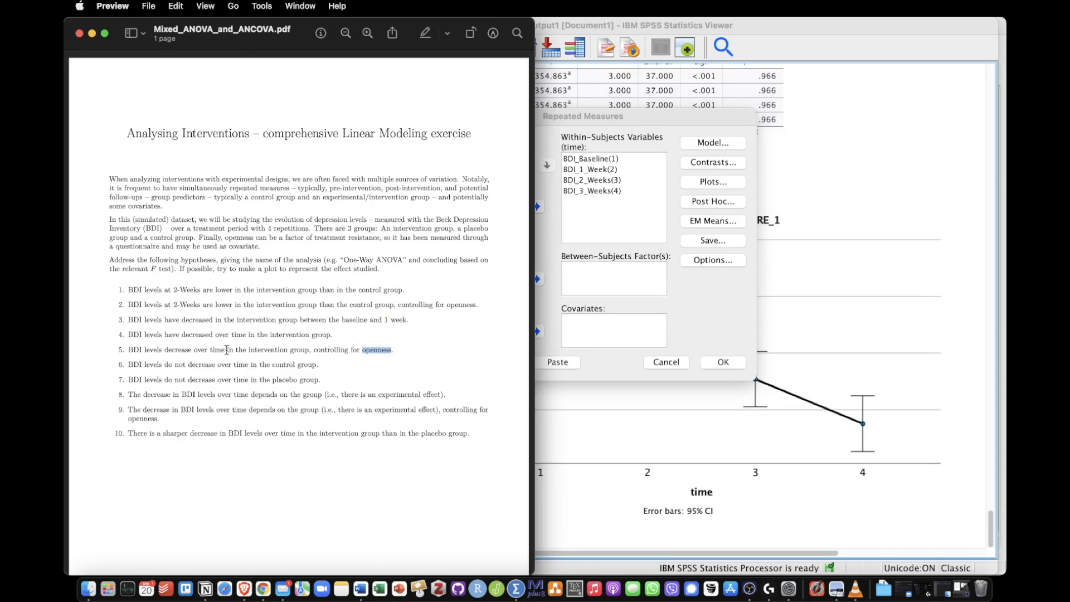
pyautogui.moveTo(227, 350)
pyautogui.mouseDown()
pyautogui.moveTo(290, 351)
pyautogui.moveTo(225, 350)
pyautogui.mouseUp()
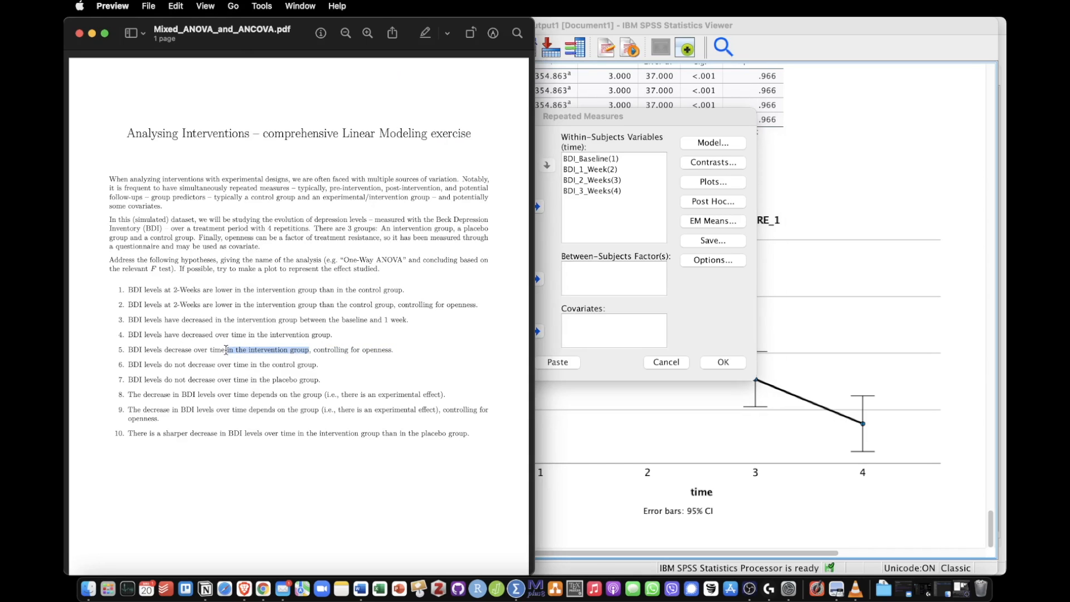
pyautogui.click(714, 316)
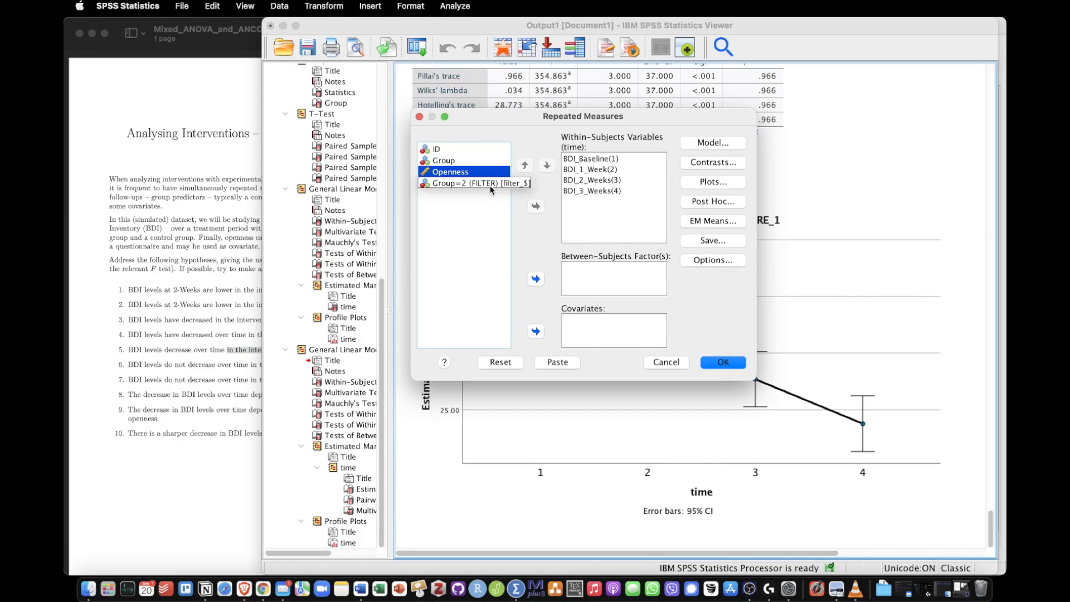
pyautogui.click(536, 332)
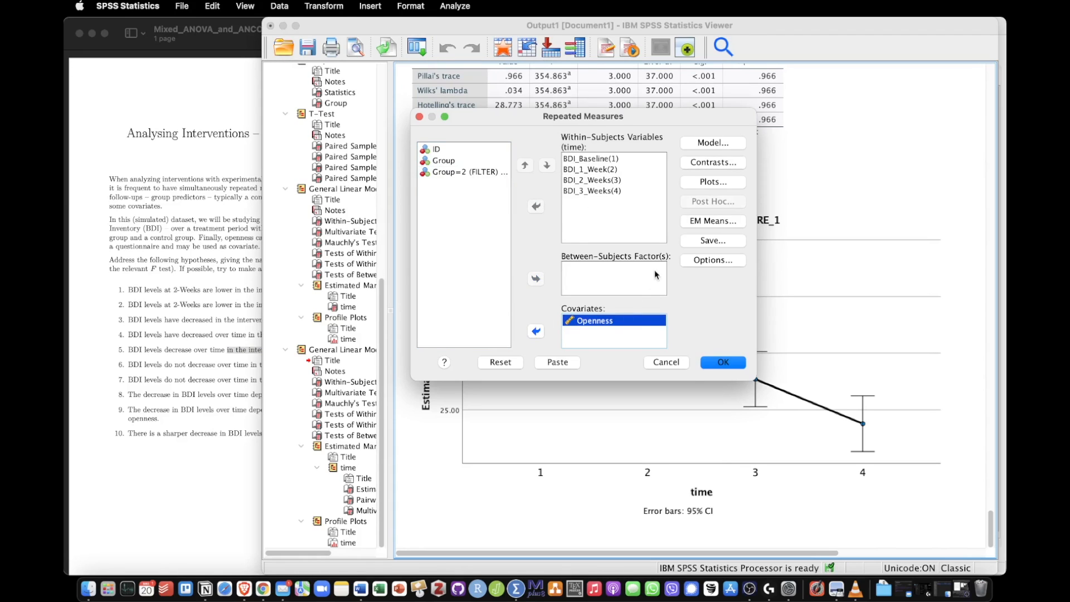
# - Check the time profile plot, estimated marginal means and effect size settings, keep them all, and run the repeated-measures analysis
pyautogui.click(741, 179)
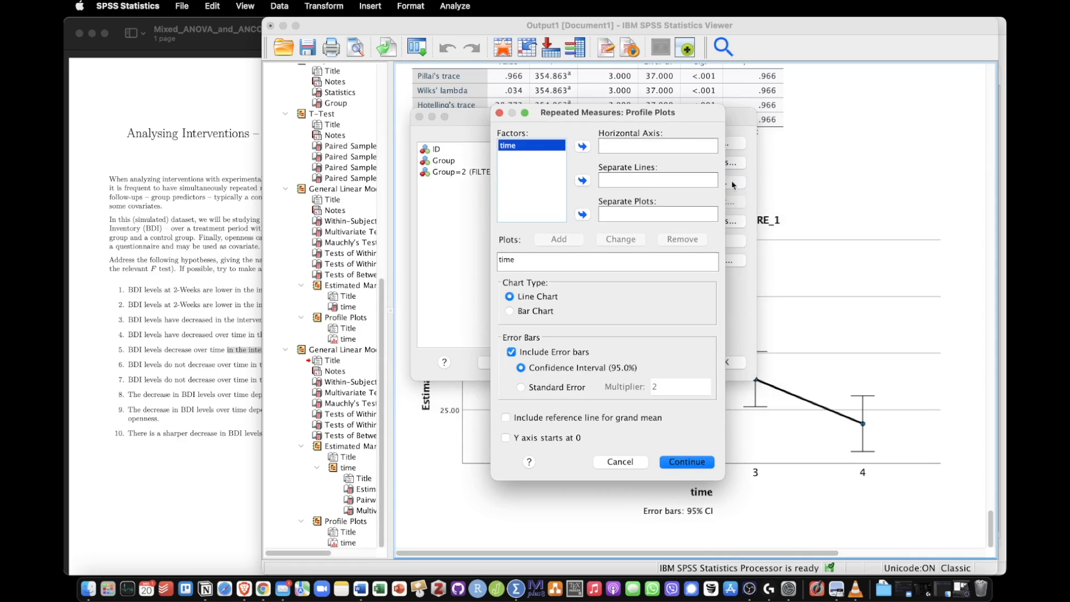
pyautogui.click(509, 260)
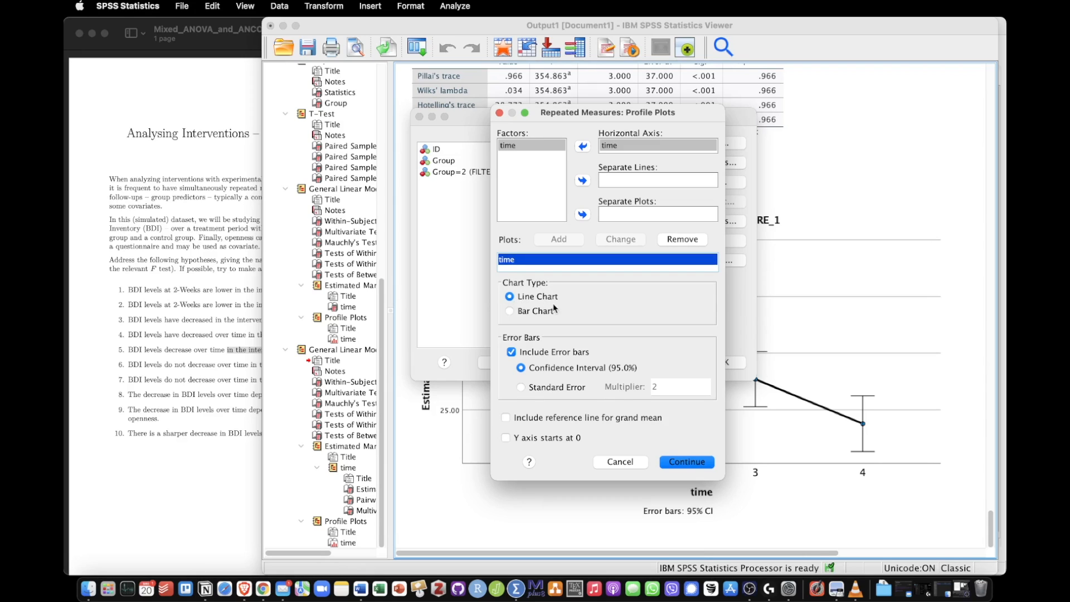
pyautogui.click(701, 463)
pyautogui.click(741, 222)
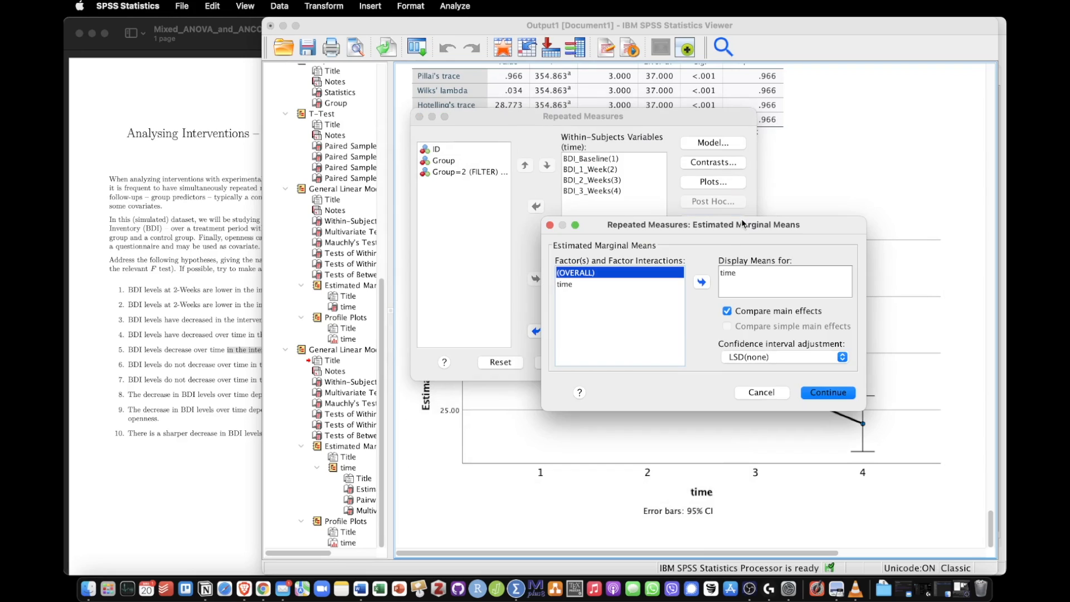
pyautogui.click(824, 391)
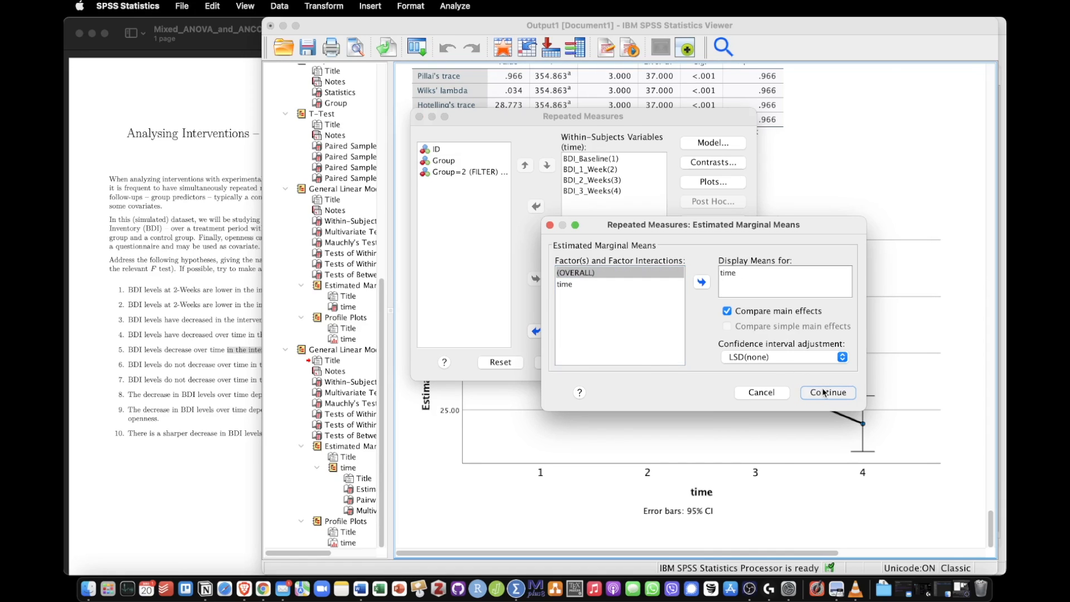
pyautogui.click(730, 260)
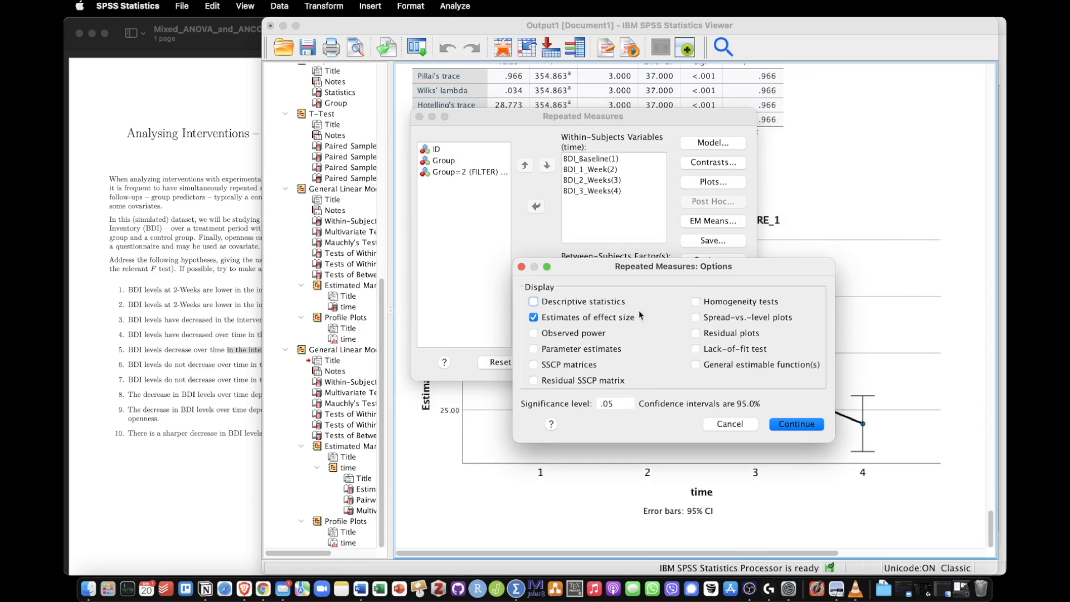
pyautogui.click(801, 424)
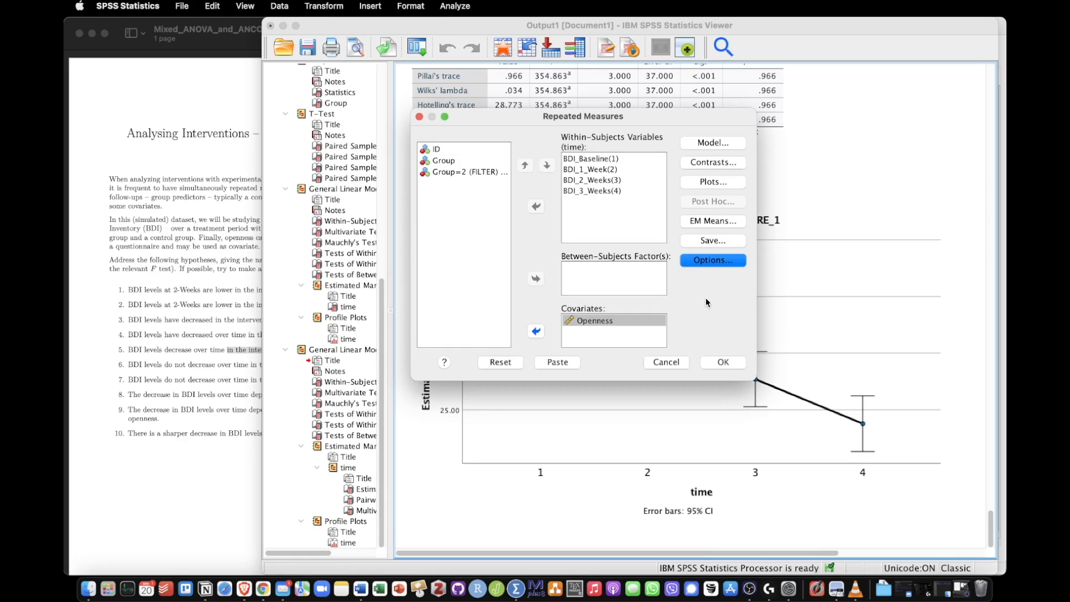
pyautogui.click(723, 363)
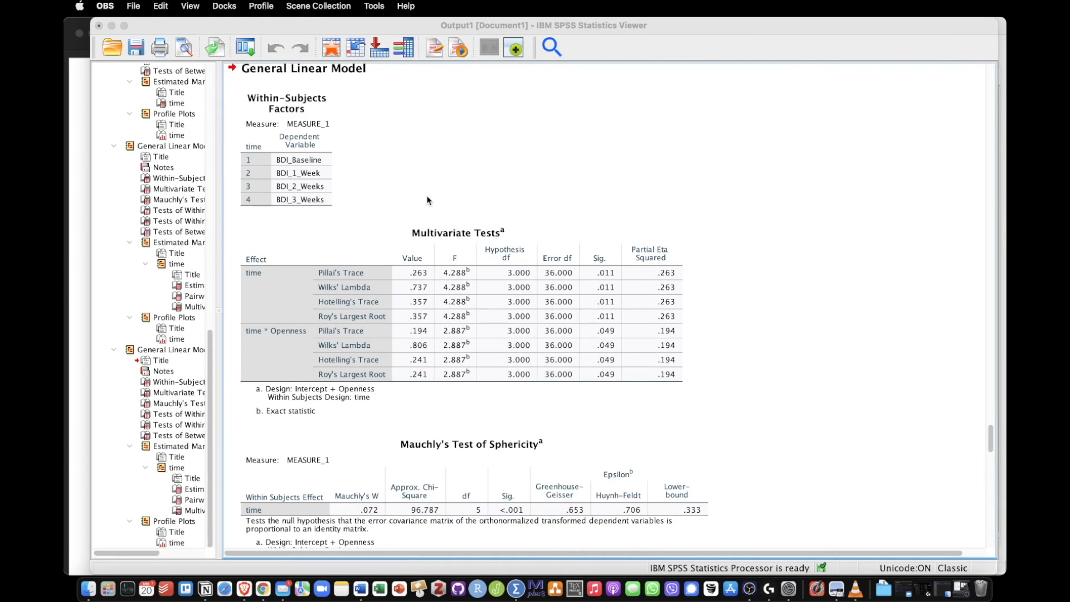
# - Examine the new output's Multivariate Tests, Mauchly's Test of Sphericity, and the time and time * Openness rows of the Tests of Within-Subjects Effects
pyautogui.click(397, 230)
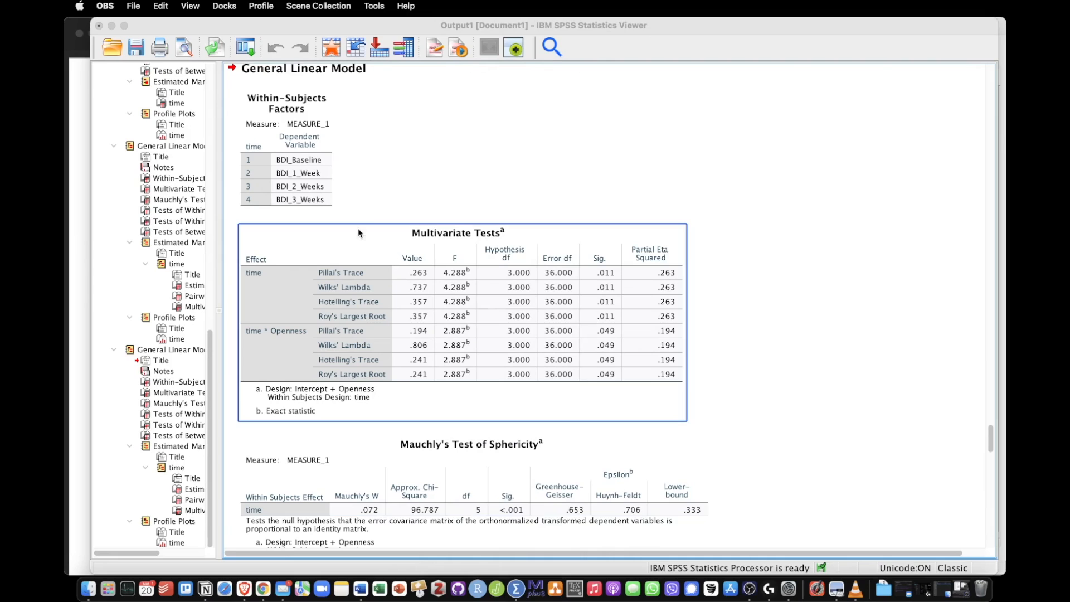
pyautogui.scroll(-5, 311, 289)
pyautogui.click(311, 290)
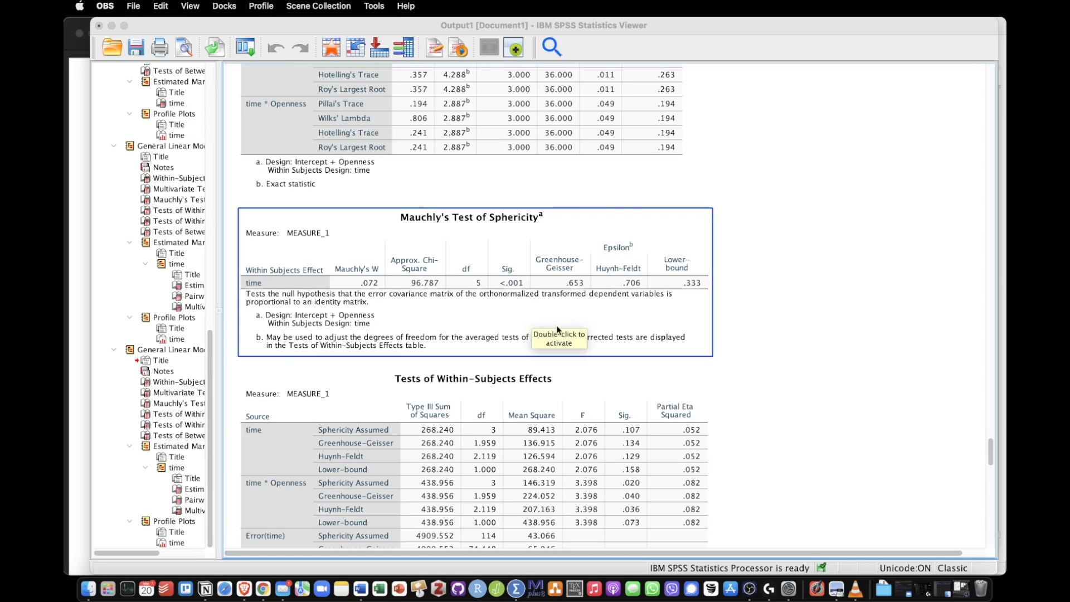
pyautogui.click(594, 458)
pyautogui.click(736, 382)
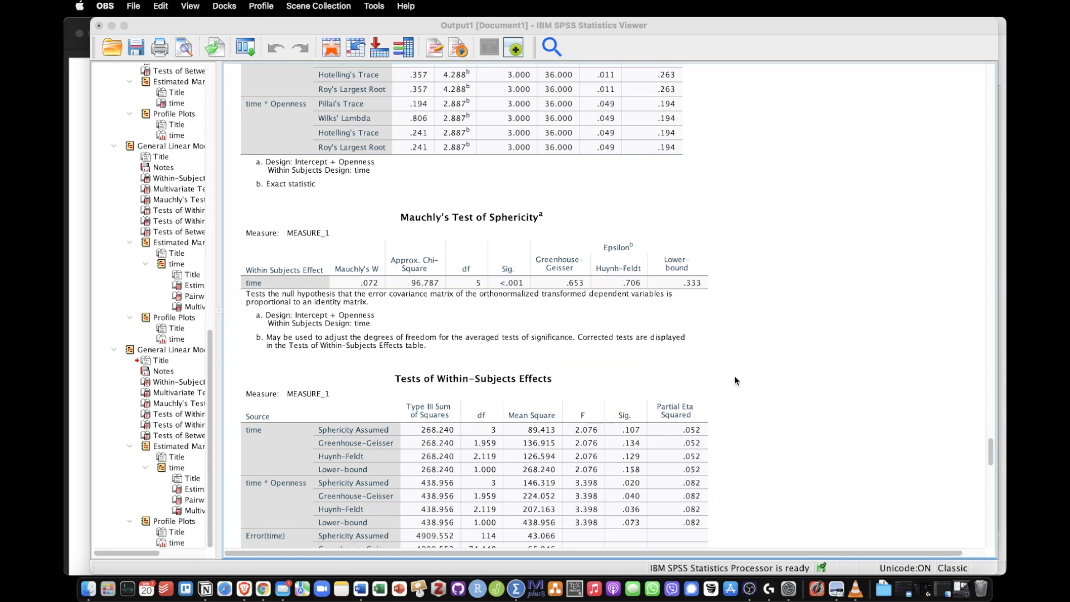
pyautogui.scroll(-3, 771, 327)
pyautogui.scroll(-2, 771, 327)
pyautogui.click(666, 242)
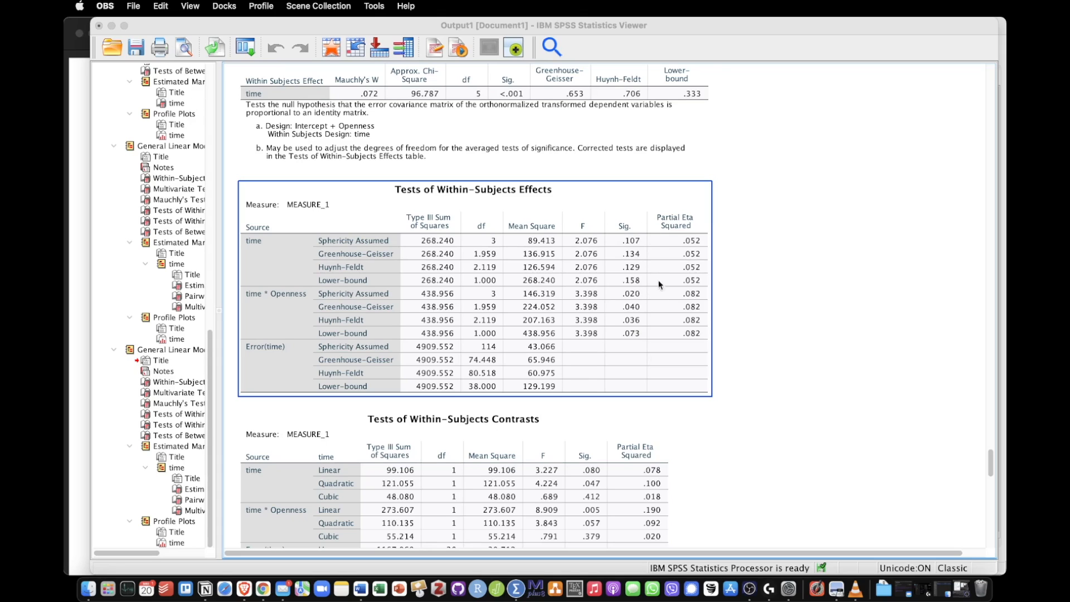
# - Move the output window off the exercise PDF and highlight parts of hypothesis 5 to compare it with the within-subjects effects
pyautogui.click(91, 58)
pyautogui.moveTo(108, 56); pyautogui.dragTo(343, 58)
pyautogui.click(223, 250)
pyautogui.moveTo(129, 349); pyautogui.dragTo(316, 353)
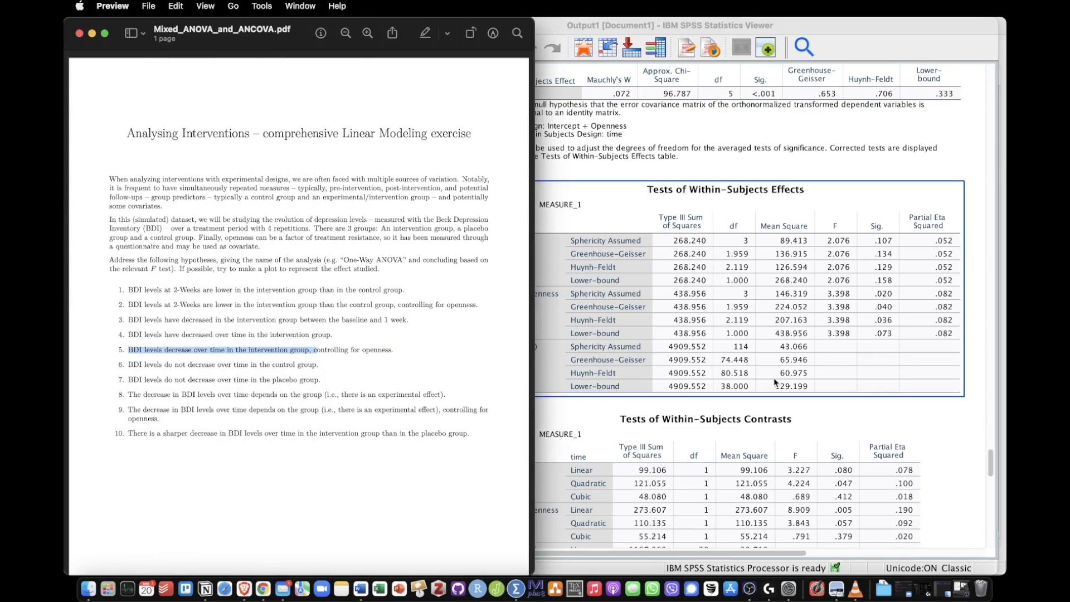
pyautogui.click(962, 424)
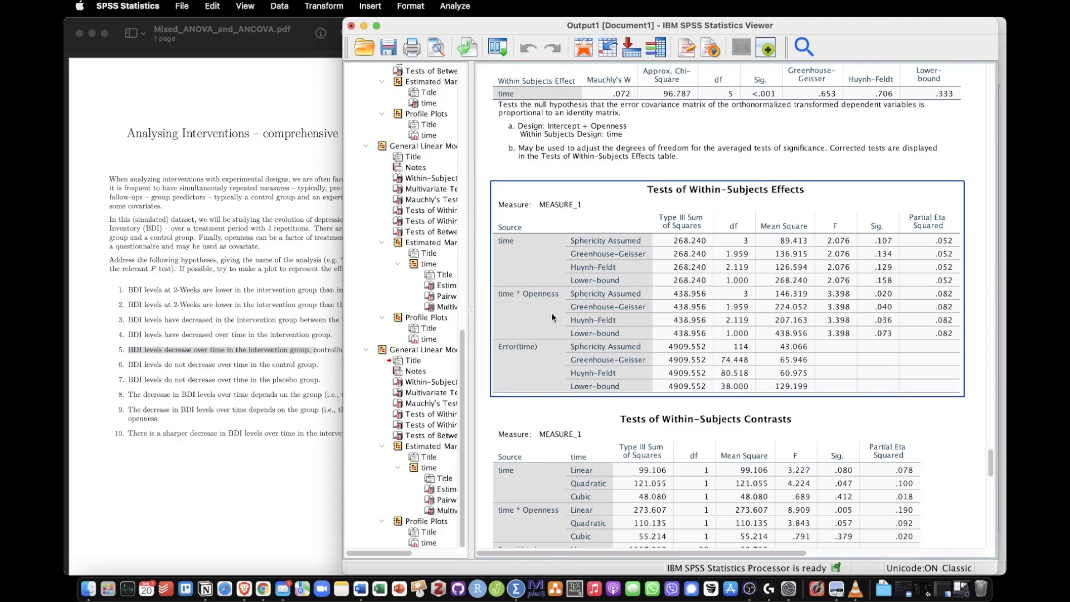
pyautogui.click(295, 344)
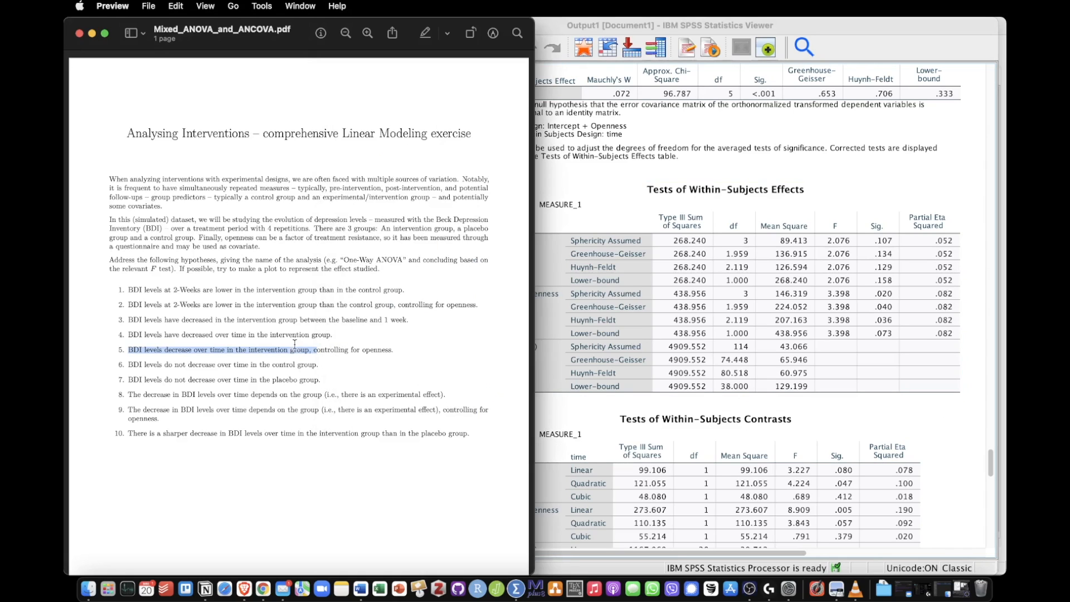
pyautogui.doubleClick(379, 350)
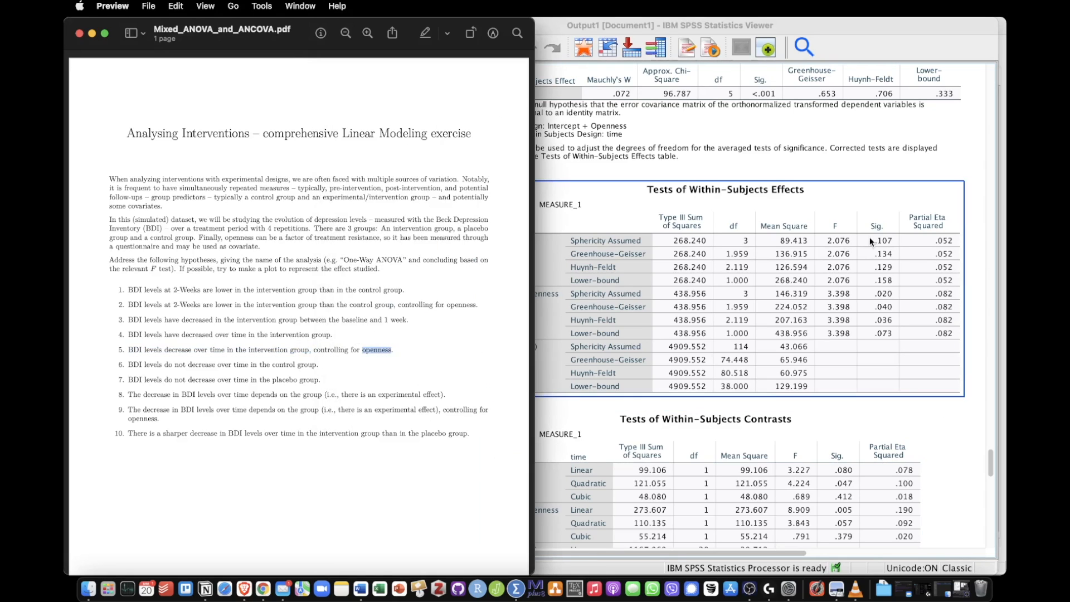
# - Return to the SPSS output and examine the Tests of Within-Subjects Contrasts and the Tests of Between-Subjects Effects
pyautogui.click(938, 174)
pyautogui.scroll(-8, 939, 174)
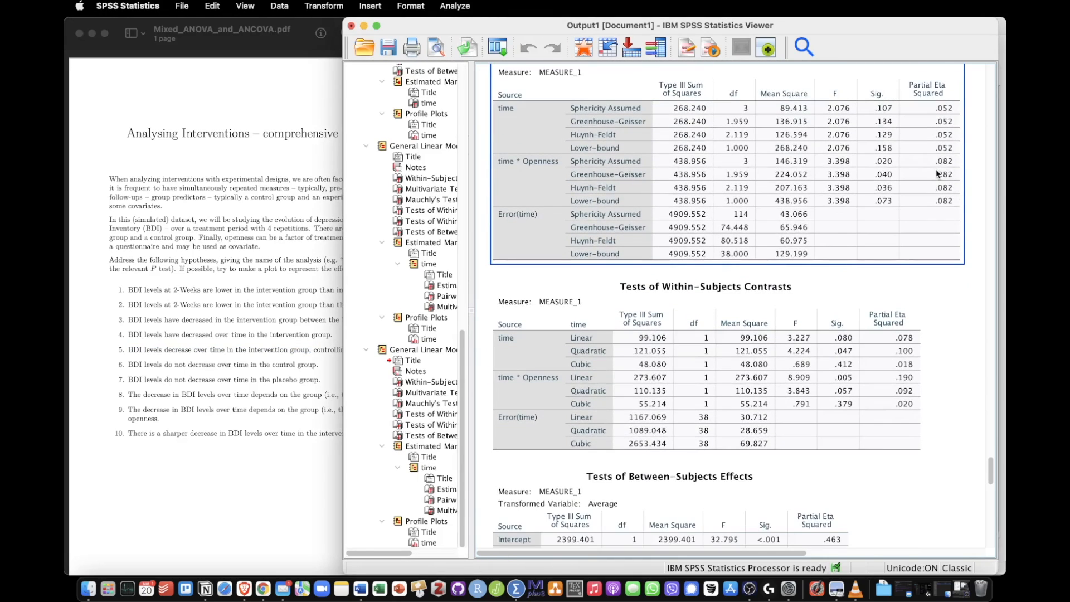
pyautogui.scroll(-2, 922, 184)
pyautogui.click(924, 184)
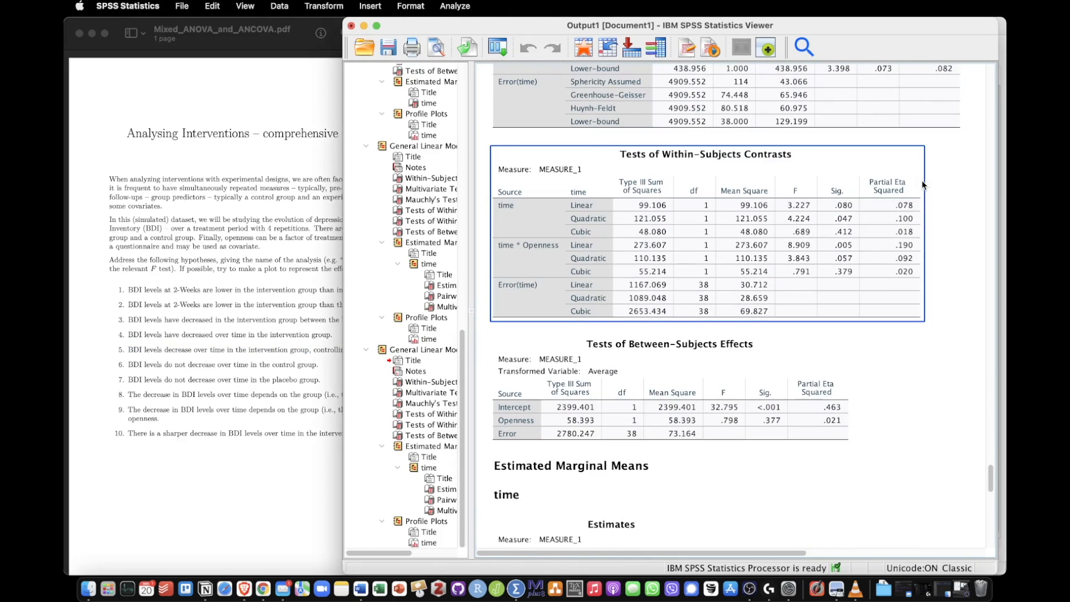
# - Examine the estimated marginal means for time, evaluated with the Openness covariate, and the pairwise comparisons between time points
pyautogui.scroll(-15, 569, 177)
pyautogui.click(569, 177)
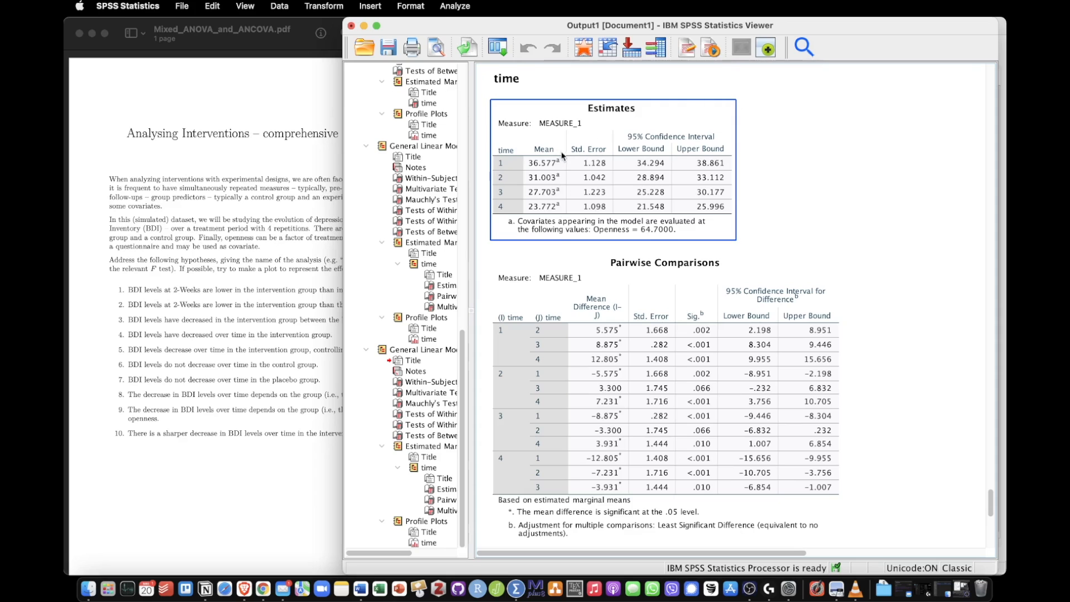
pyautogui.click(817, 212)
pyautogui.scroll(-5, 918, 210)
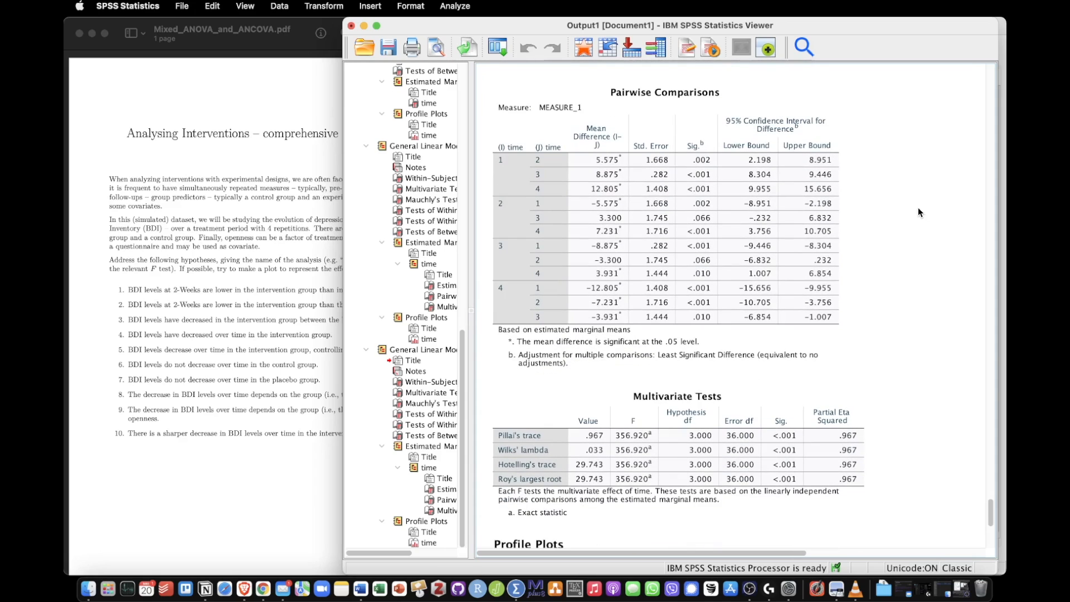
pyautogui.scroll(-3, 919, 213)
pyautogui.click(737, 147)
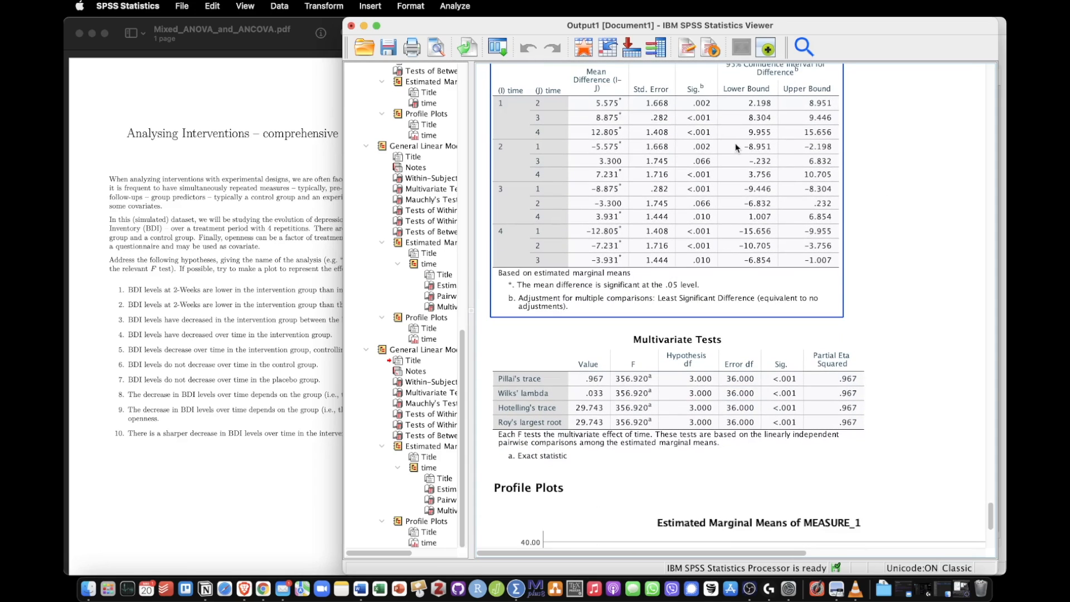
pyautogui.click(907, 166)
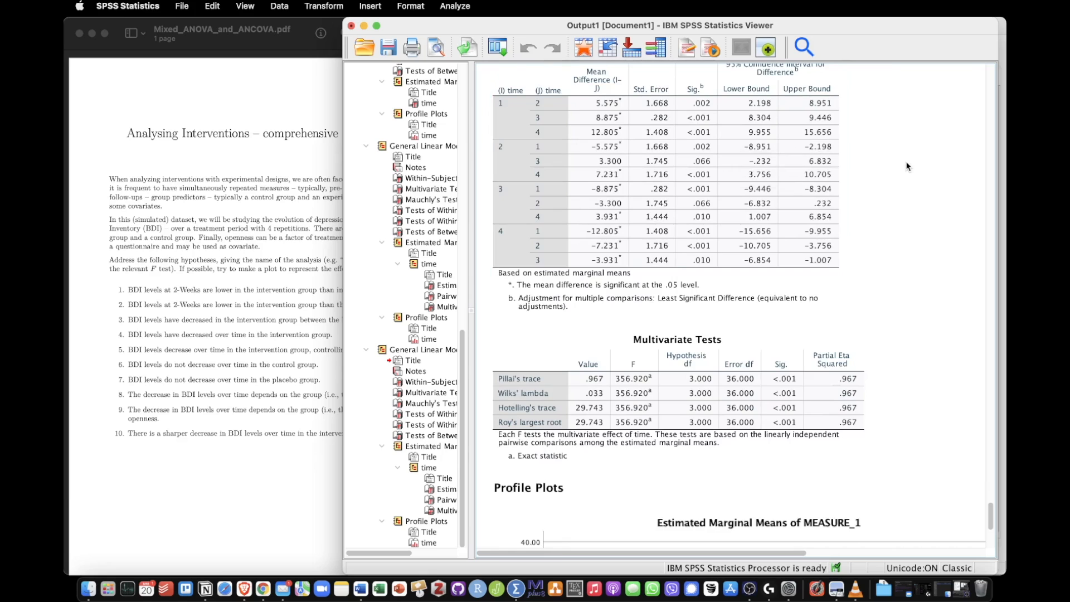
# - Examine the profile plot of estimated marginal means over time at the end of the covariate-adjusted output
pyautogui.scroll(-8, 907, 166)
pyautogui.scroll(-3, 907, 166)
pyautogui.scroll(3, 907, 166)
pyautogui.scroll(-3, 908, 166)
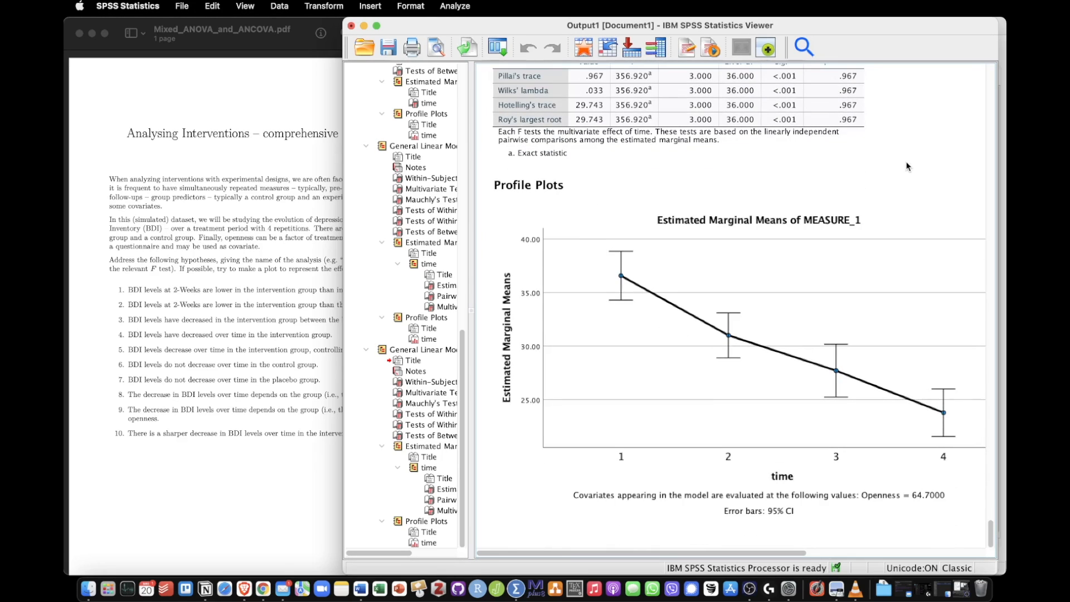
pyautogui.click(701, 214)
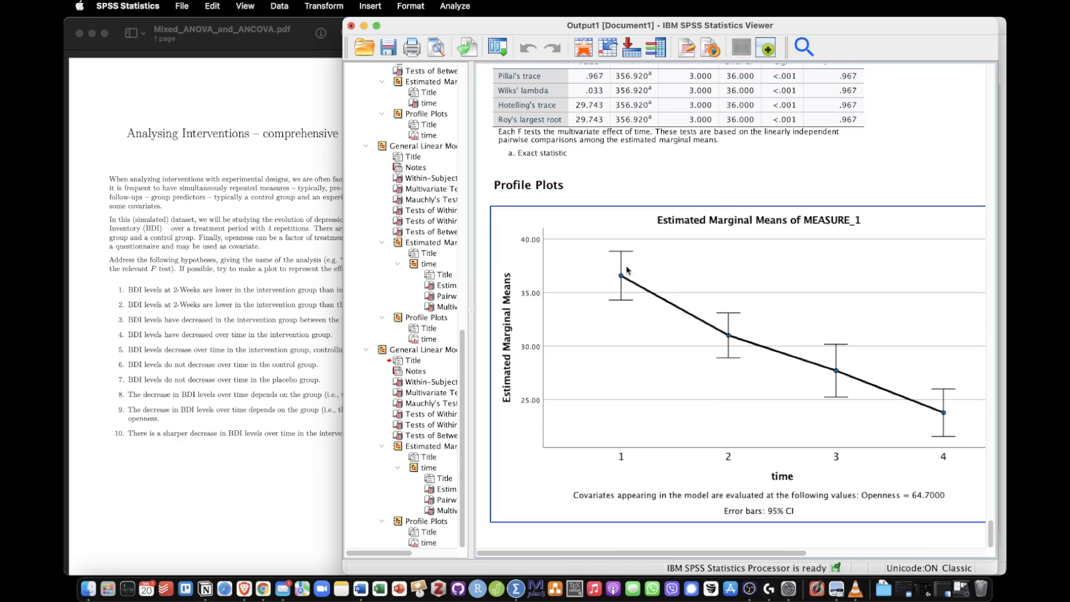